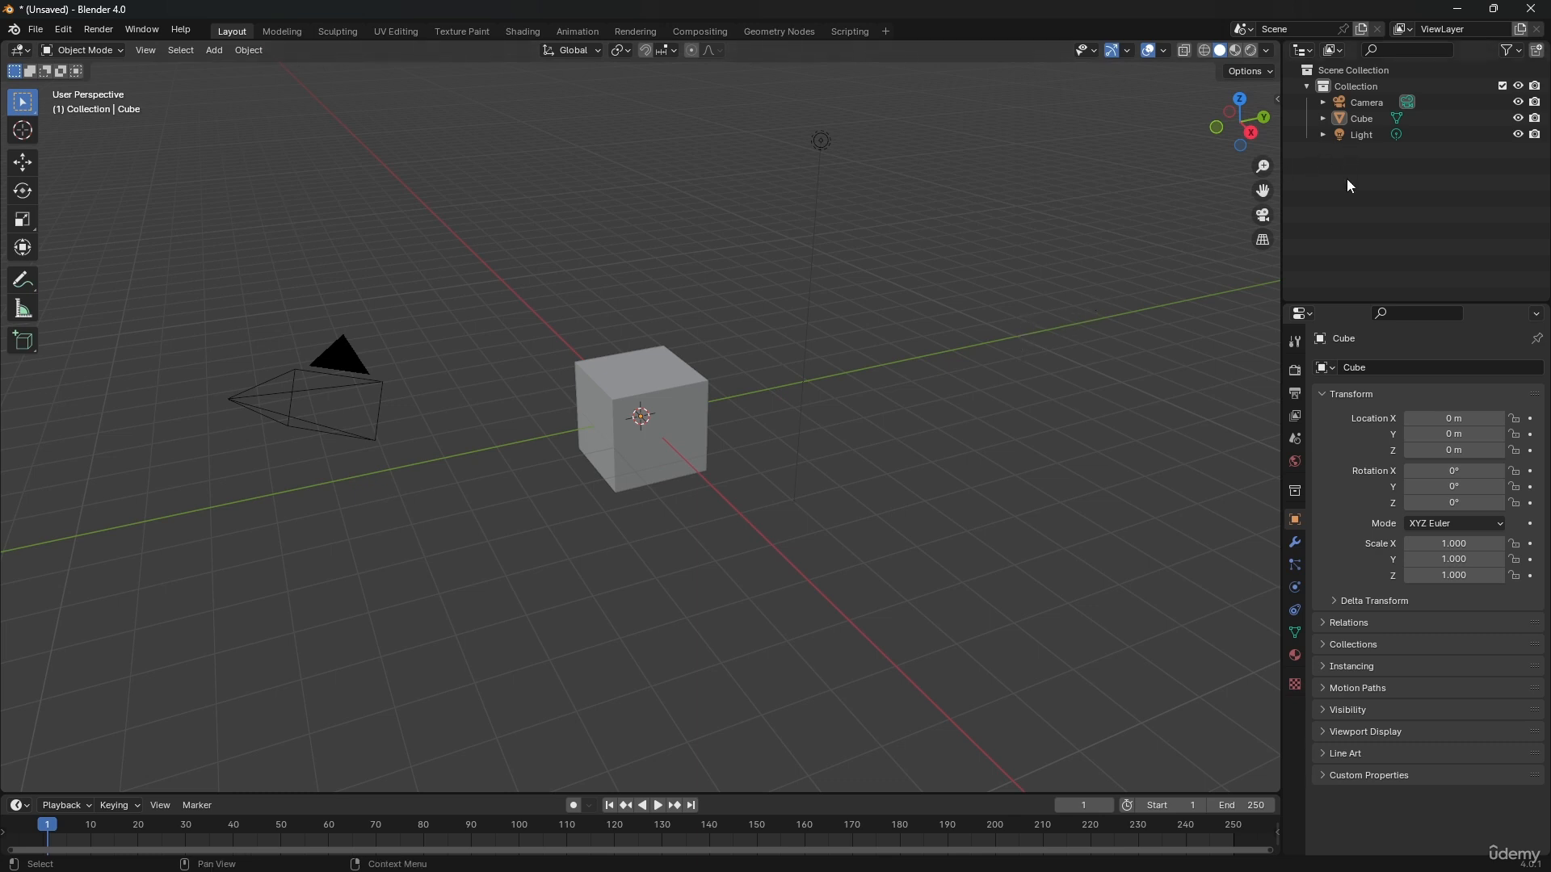
# Step: Select the camera, cube and light in turn from the scene hierarchy to identify each object in the viewport
pyautogui.click(1355, 105)
pyautogui.click(1361, 120)
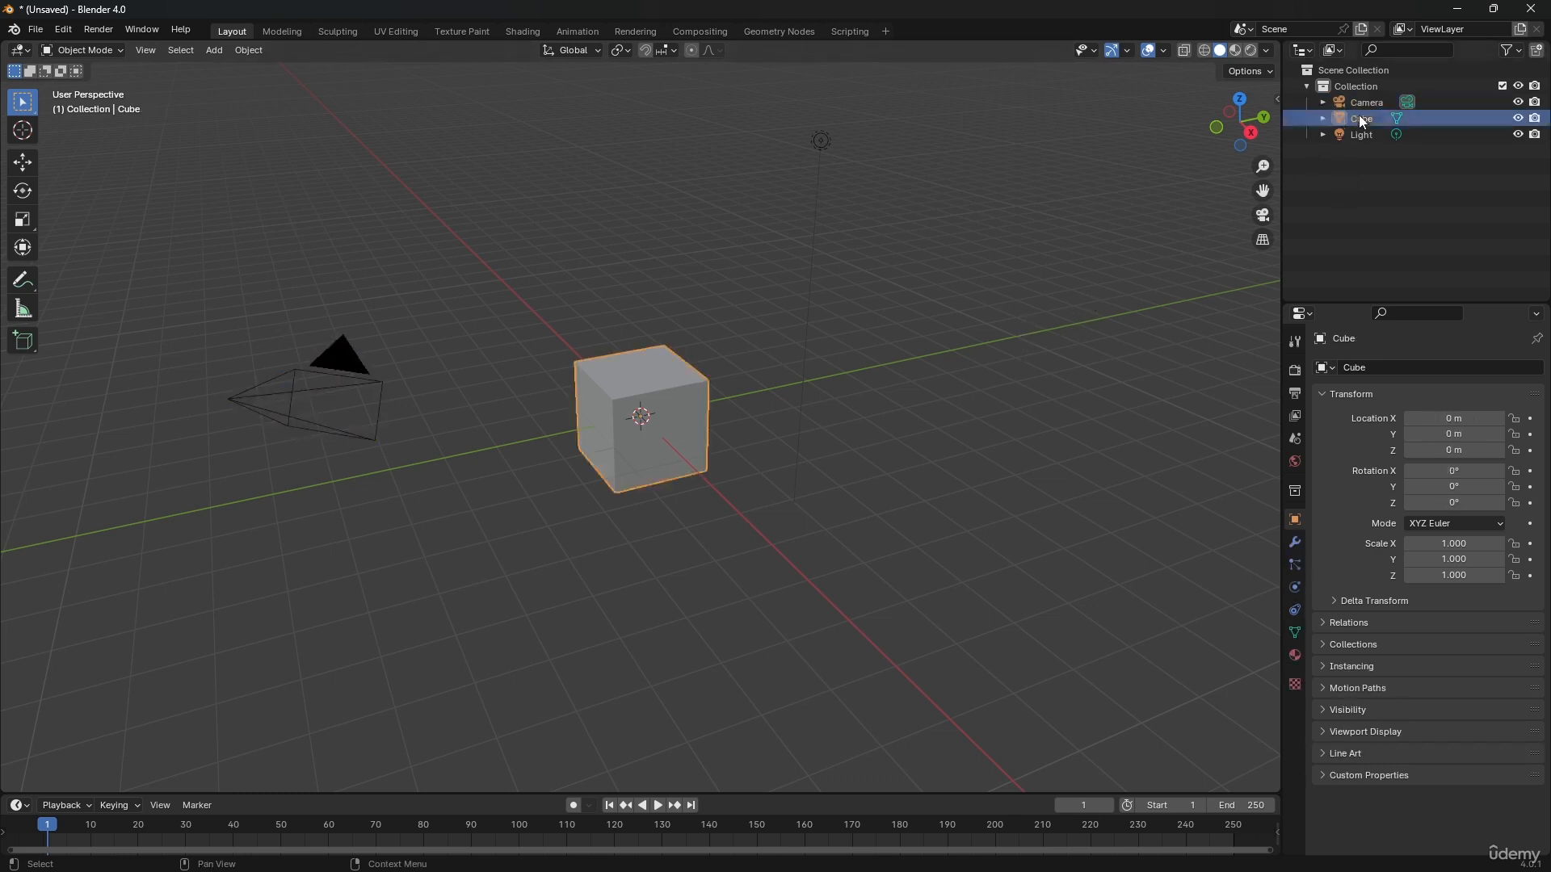
pyautogui.click(1360, 134)
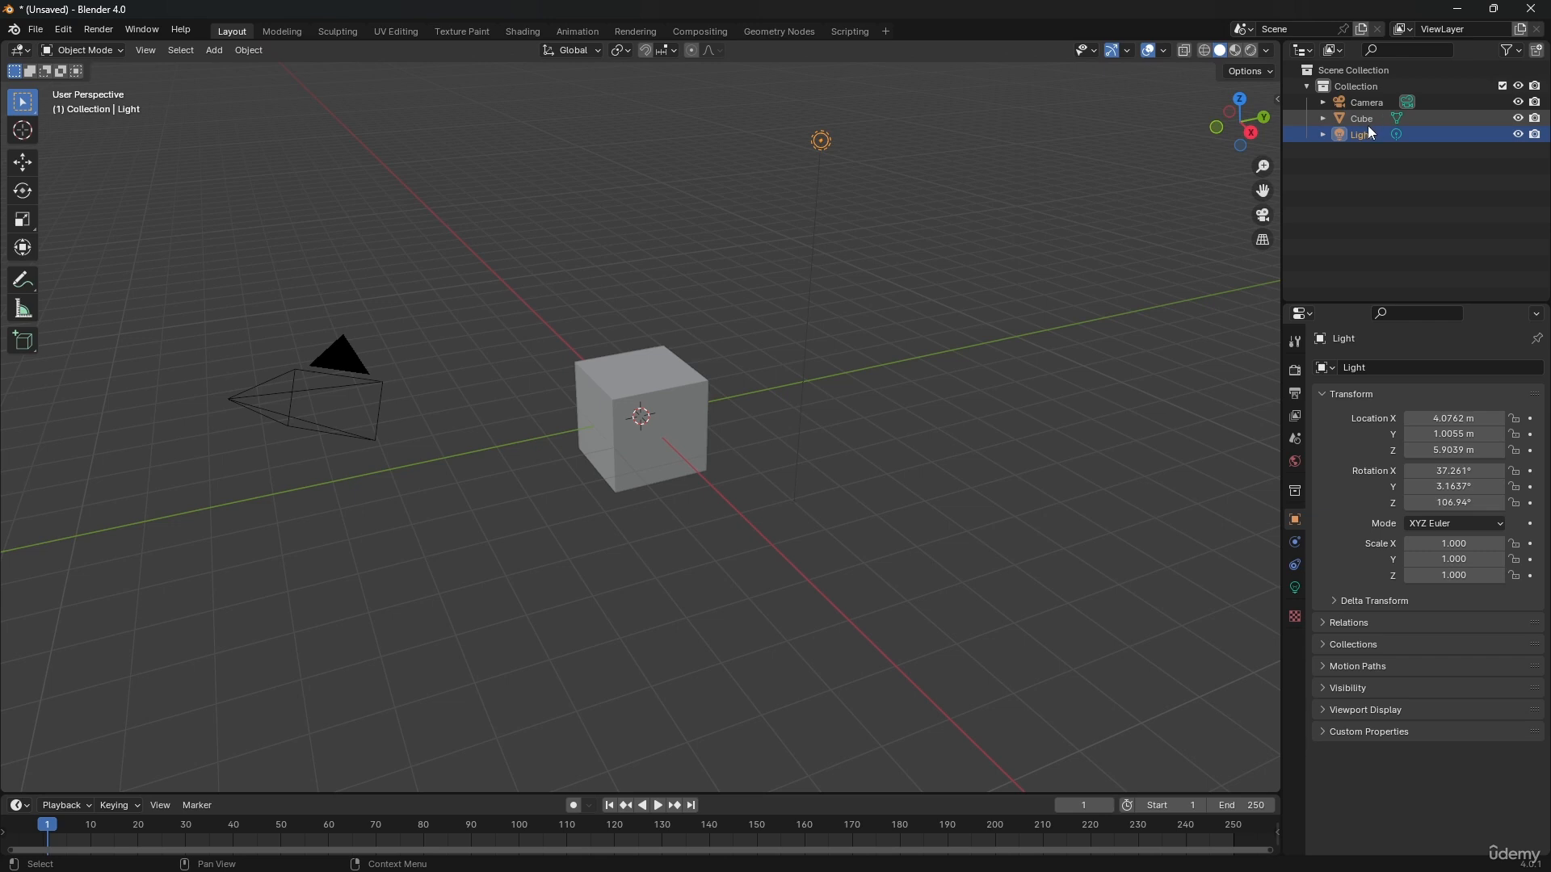
pyautogui.click(1364, 118)
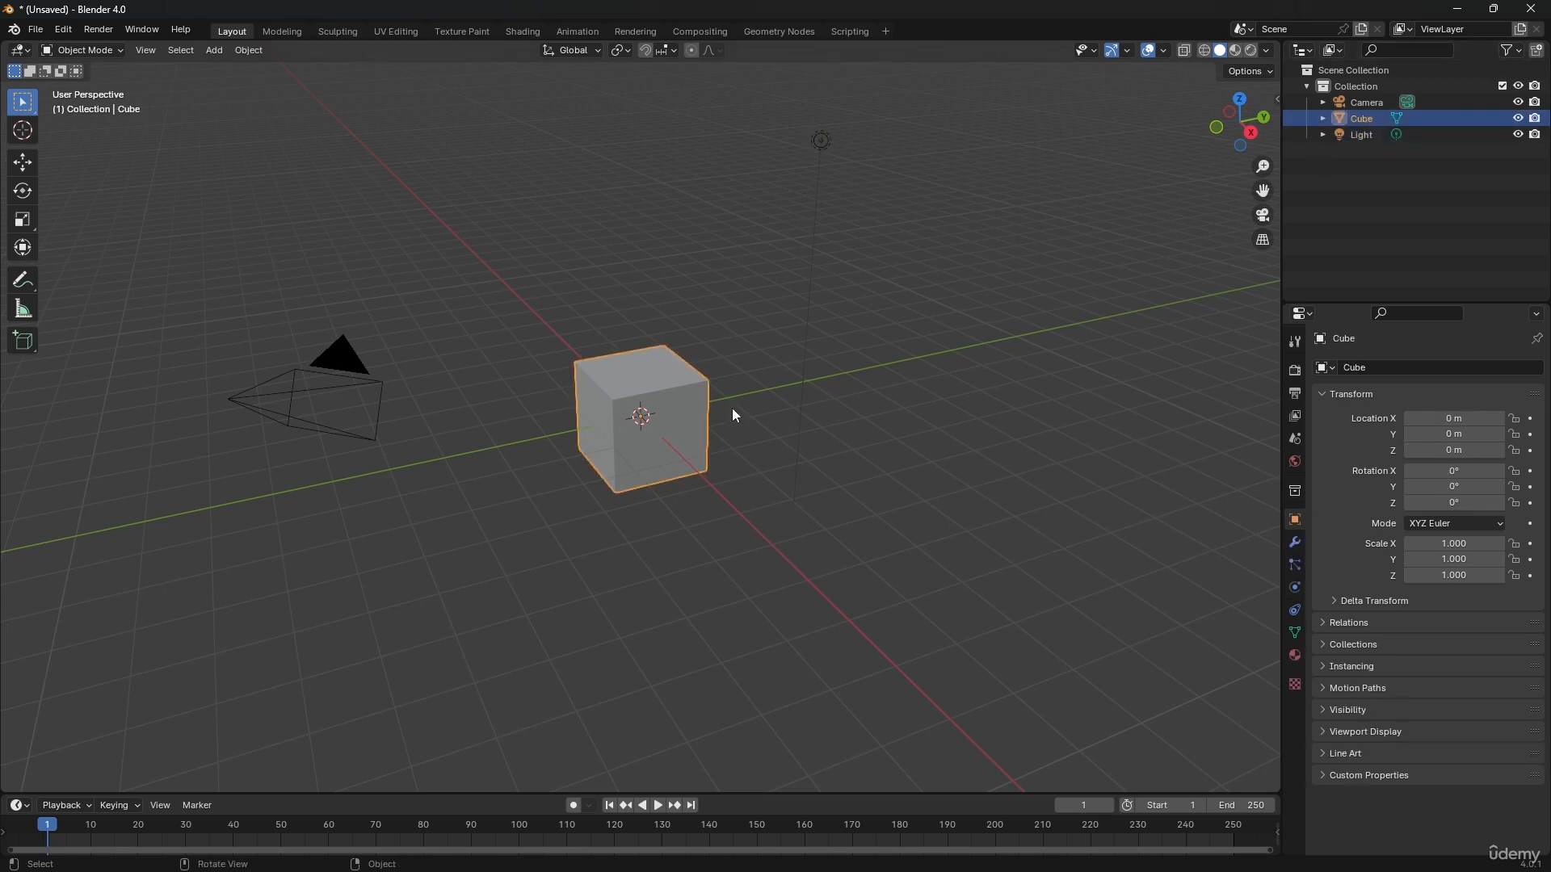
pyautogui.click(1364, 136)
pyautogui.click(1363, 118)
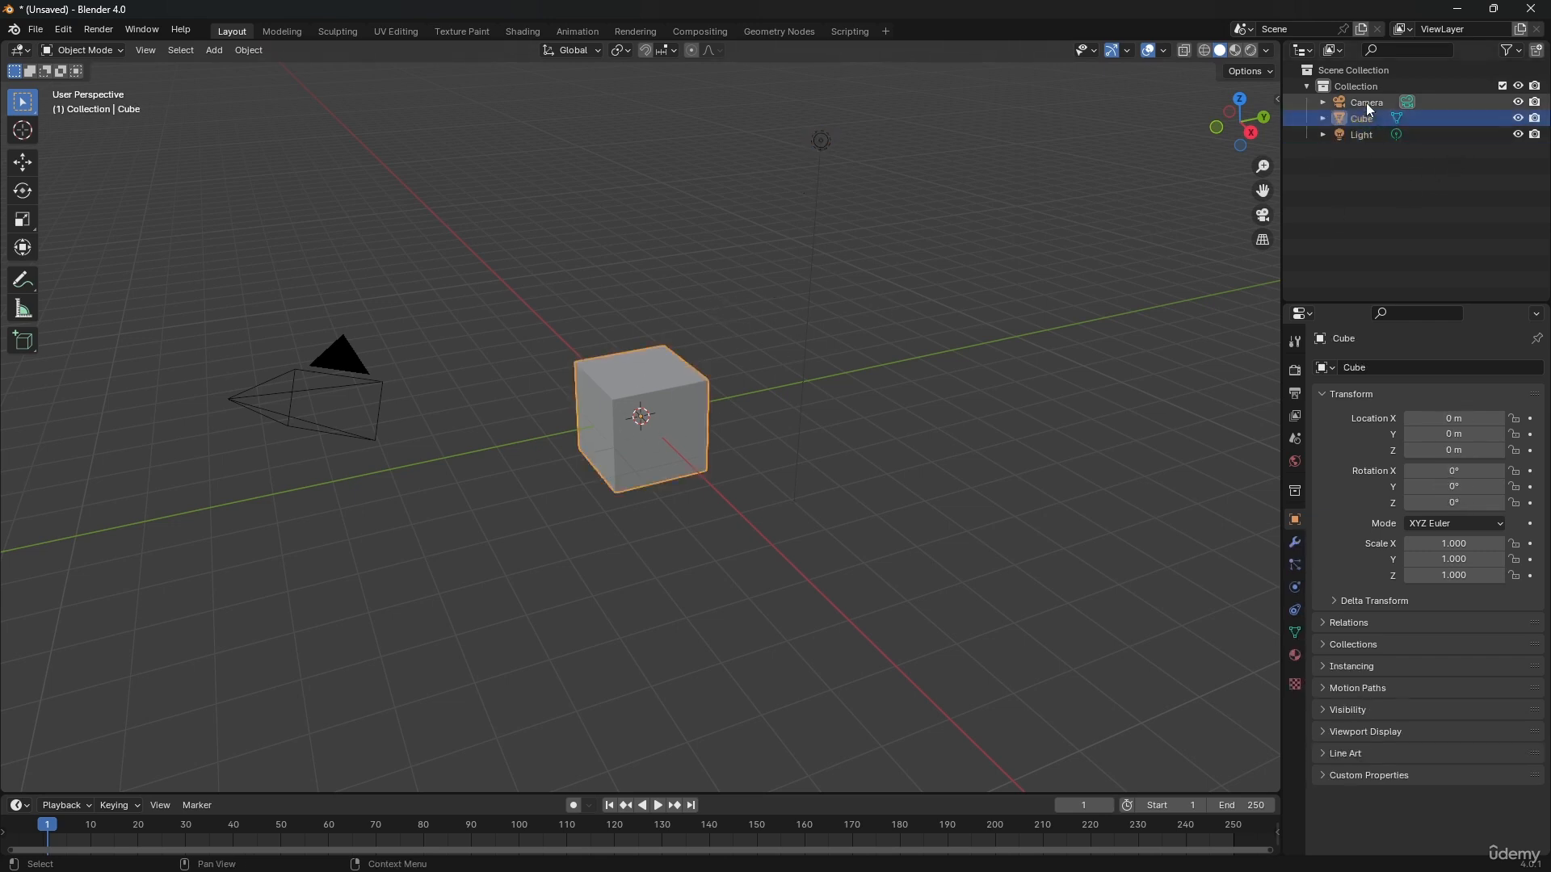
pyautogui.click(1365, 102)
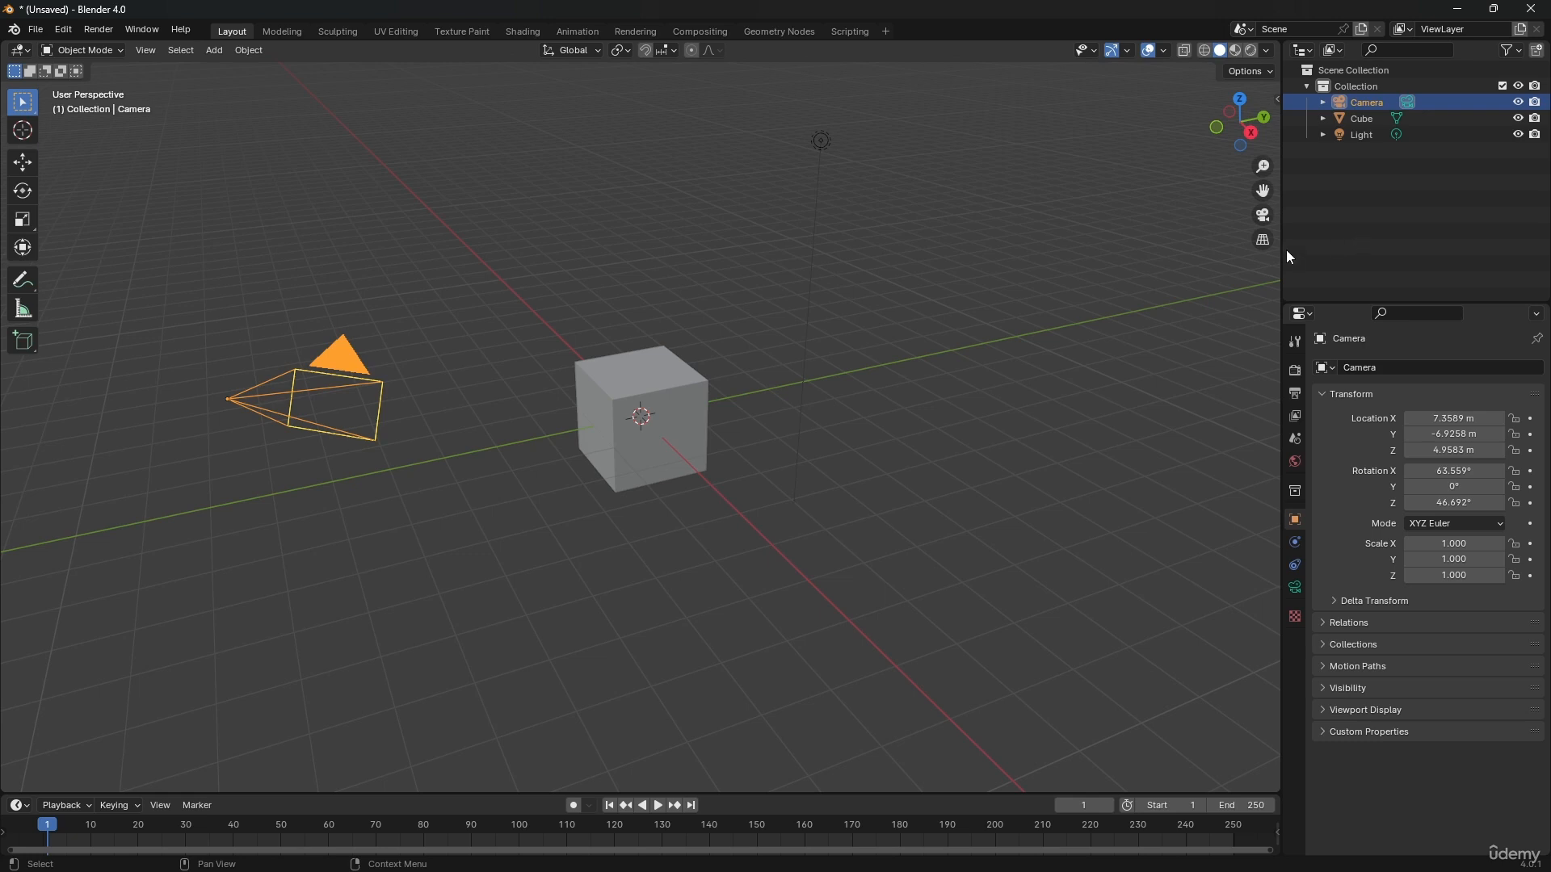
# Step: Duplicate the default cube four times, placing the copies freely around and above the original
pyautogui.click(642, 429)
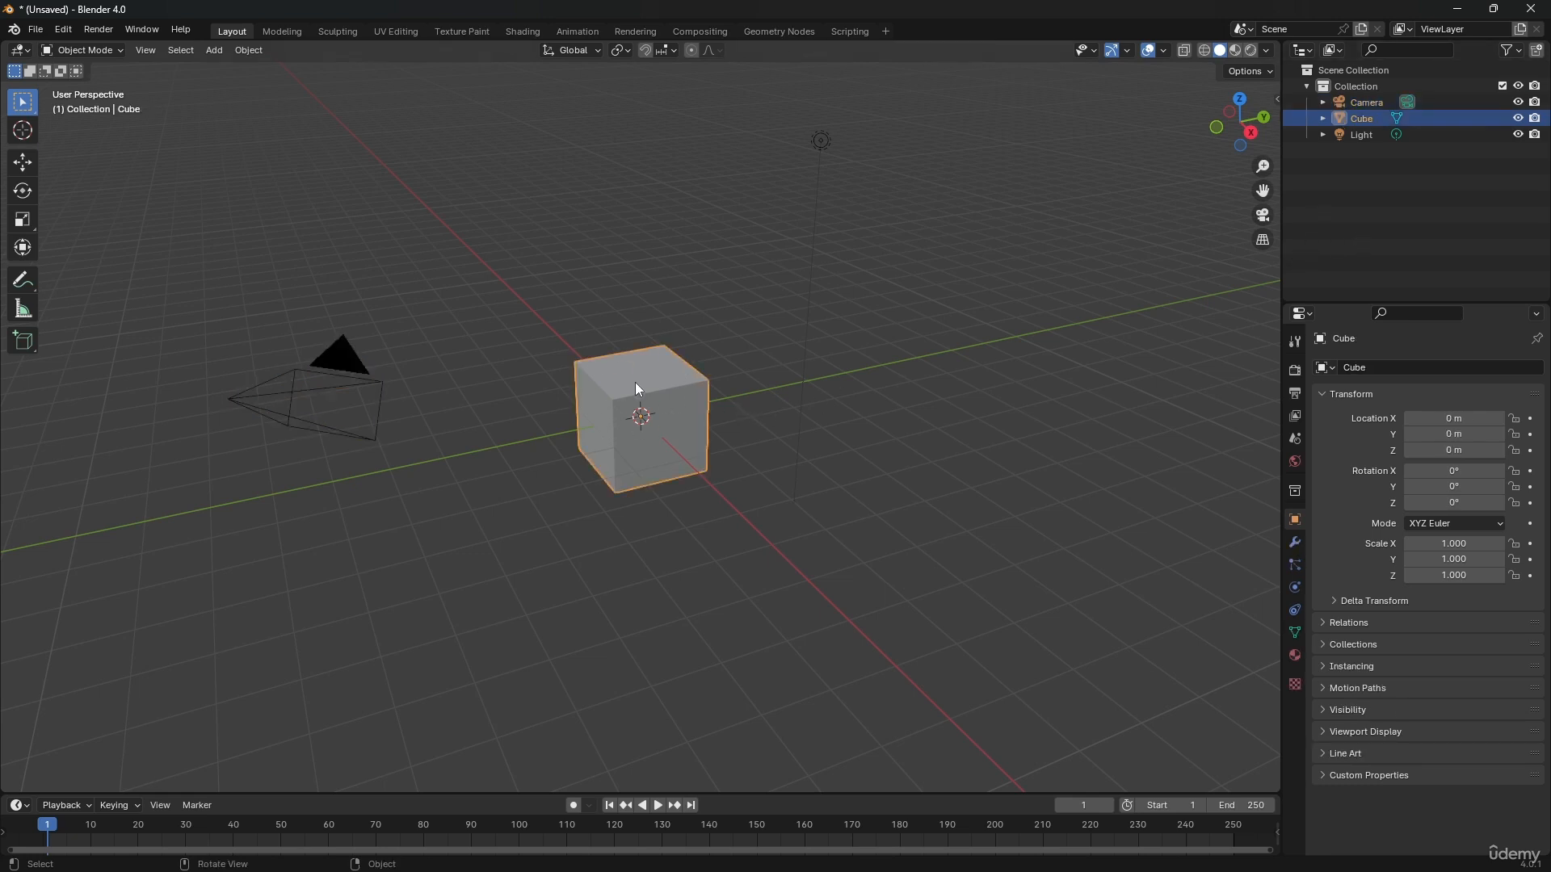
pyautogui.hotkey('shift', 'd')
pyautogui.click(895, 320)
pyautogui.hotkey('shift', 'd')
pyautogui.click(665, 259)
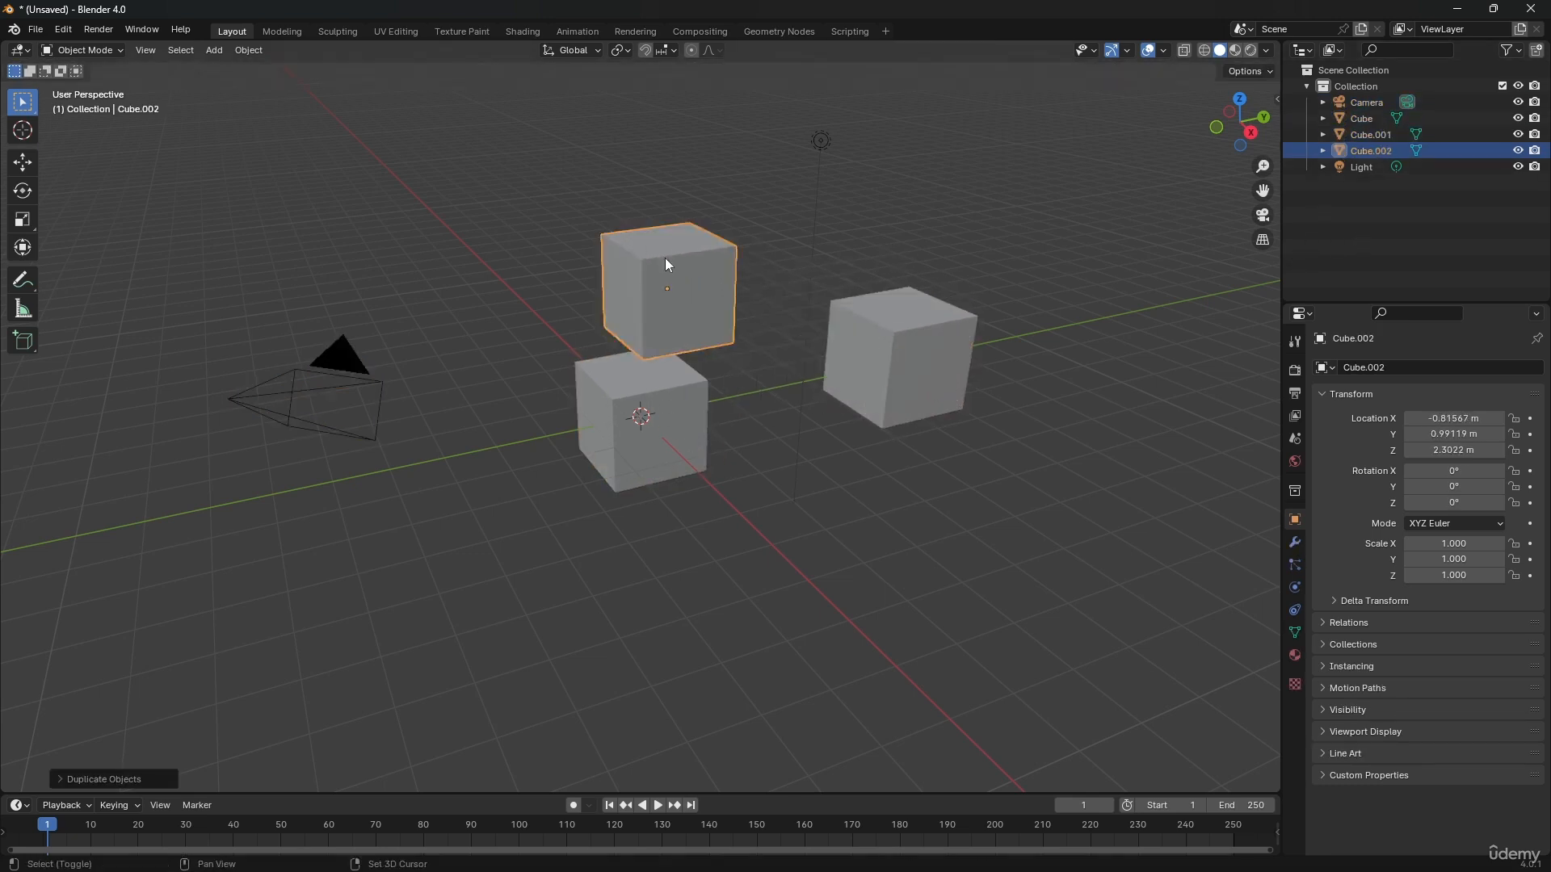
pyautogui.hotkey('shift', 'd')
pyautogui.click(484, 255)
pyautogui.hotkey('shift', 'd')
pyautogui.click(283, 212)
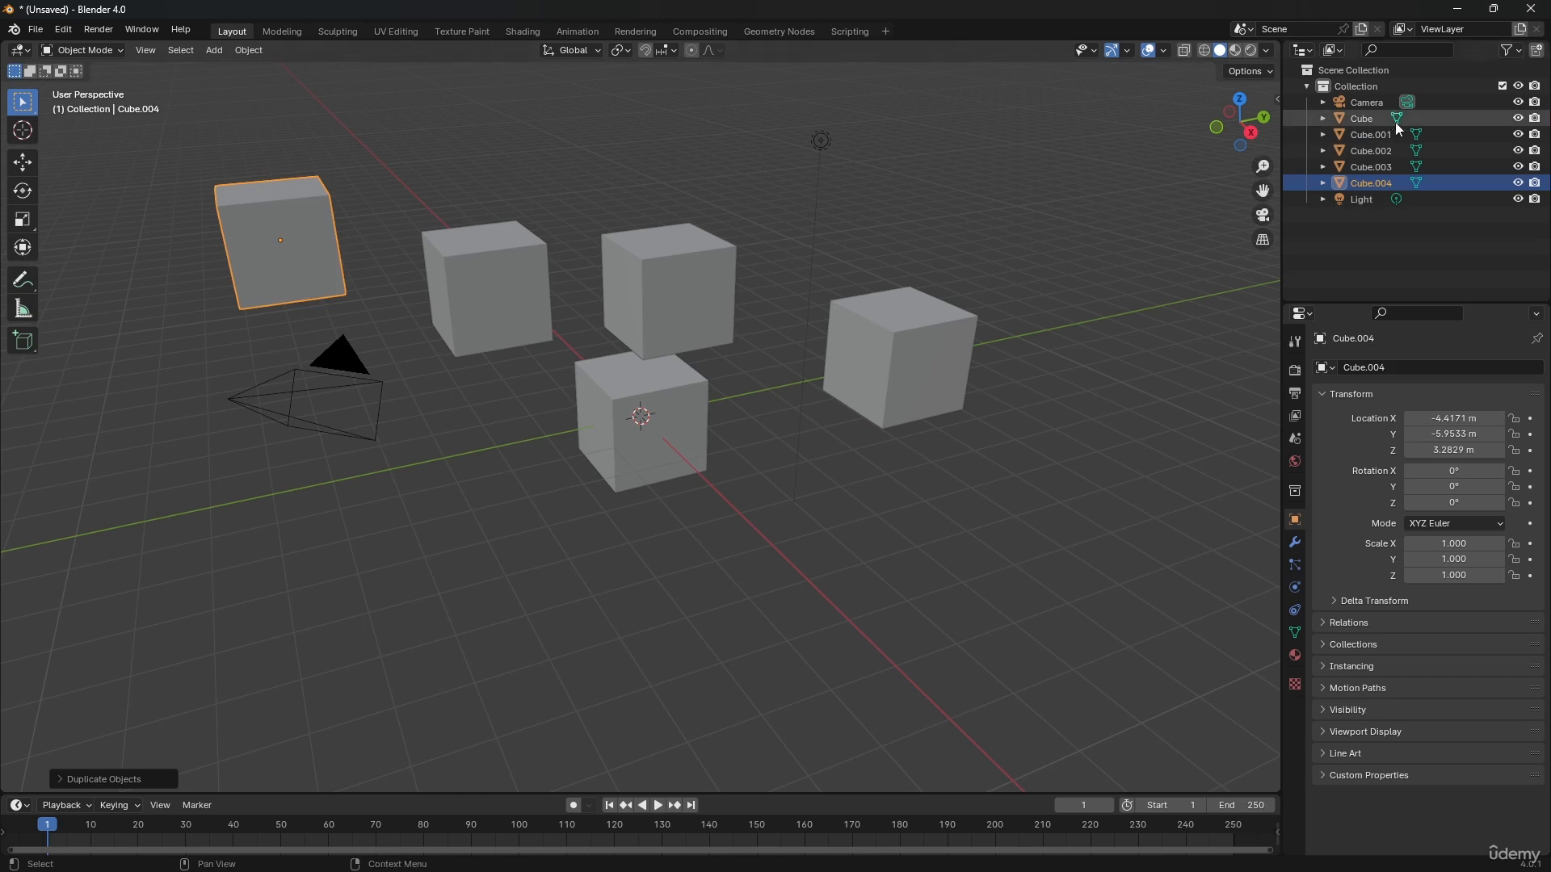
# Step: Add Cube, Cube.001, Cube.002, Cube.003 and Cube.004 one by one to a multi-selection in the scene hierarchy, and clear it
pyautogui.click(1370, 123)
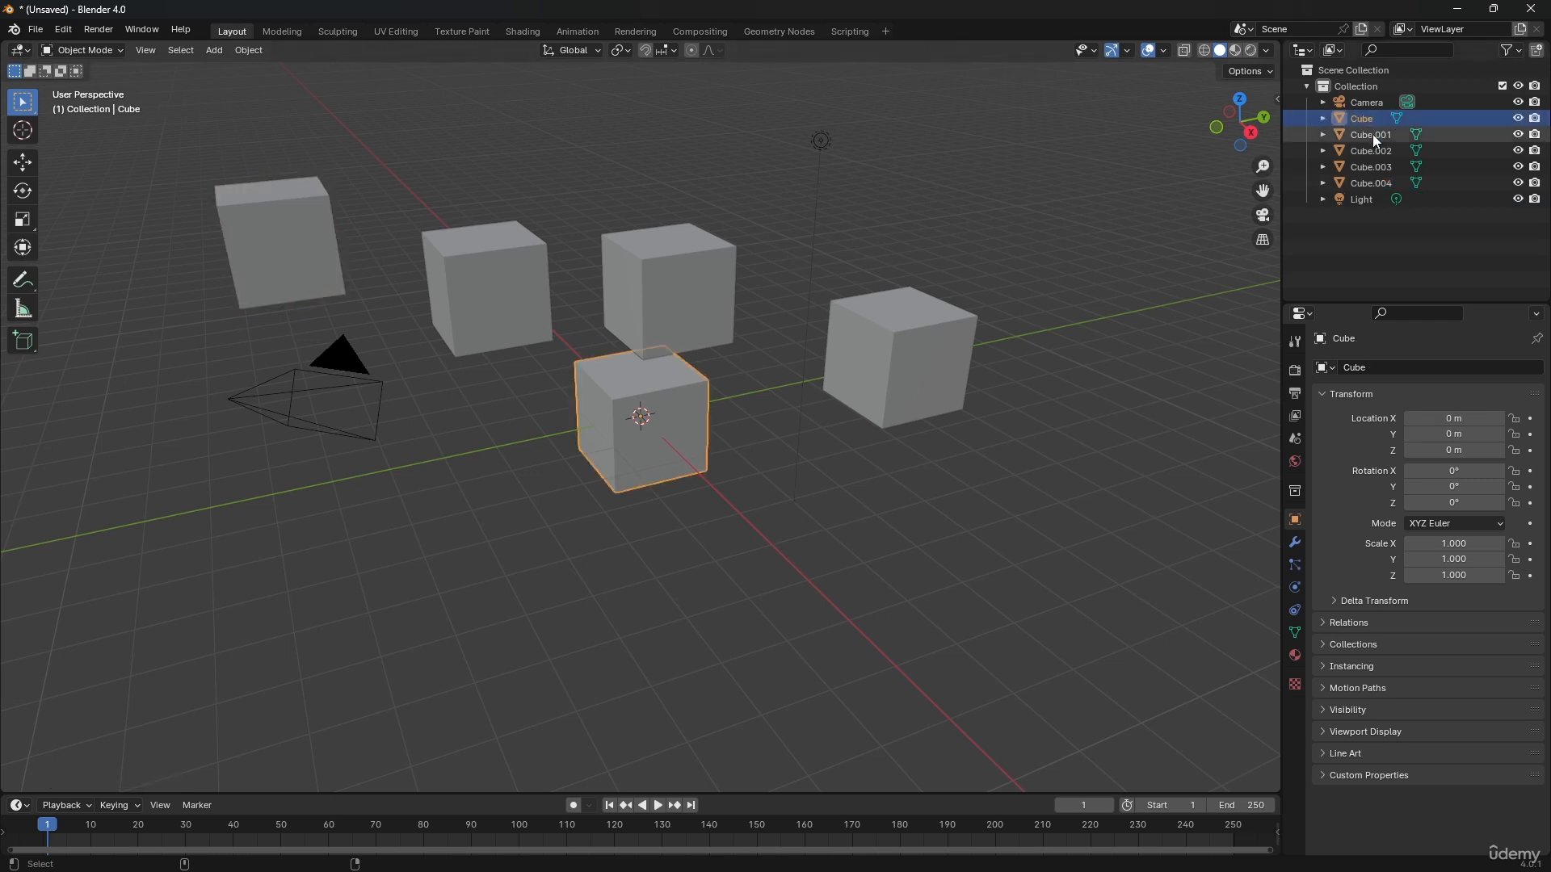
pyautogui.keyDown('ctrl'); pyautogui.click(1373, 134); pyautogui.keyUp('ctrl')
pyautogui.keyDown('ctrl'); pyautogui.click(1367, 151); pyautogui.keyUp('ctrl')
pyautogui.keyDown('ctrl'); pyautogui.click(1363, 167); pyautogui.keyUp('ctrl')
pyautogui.keyDown('ctrl'); pyautogui.click(1360, 183); pyautogui.keyUp('ctrl')
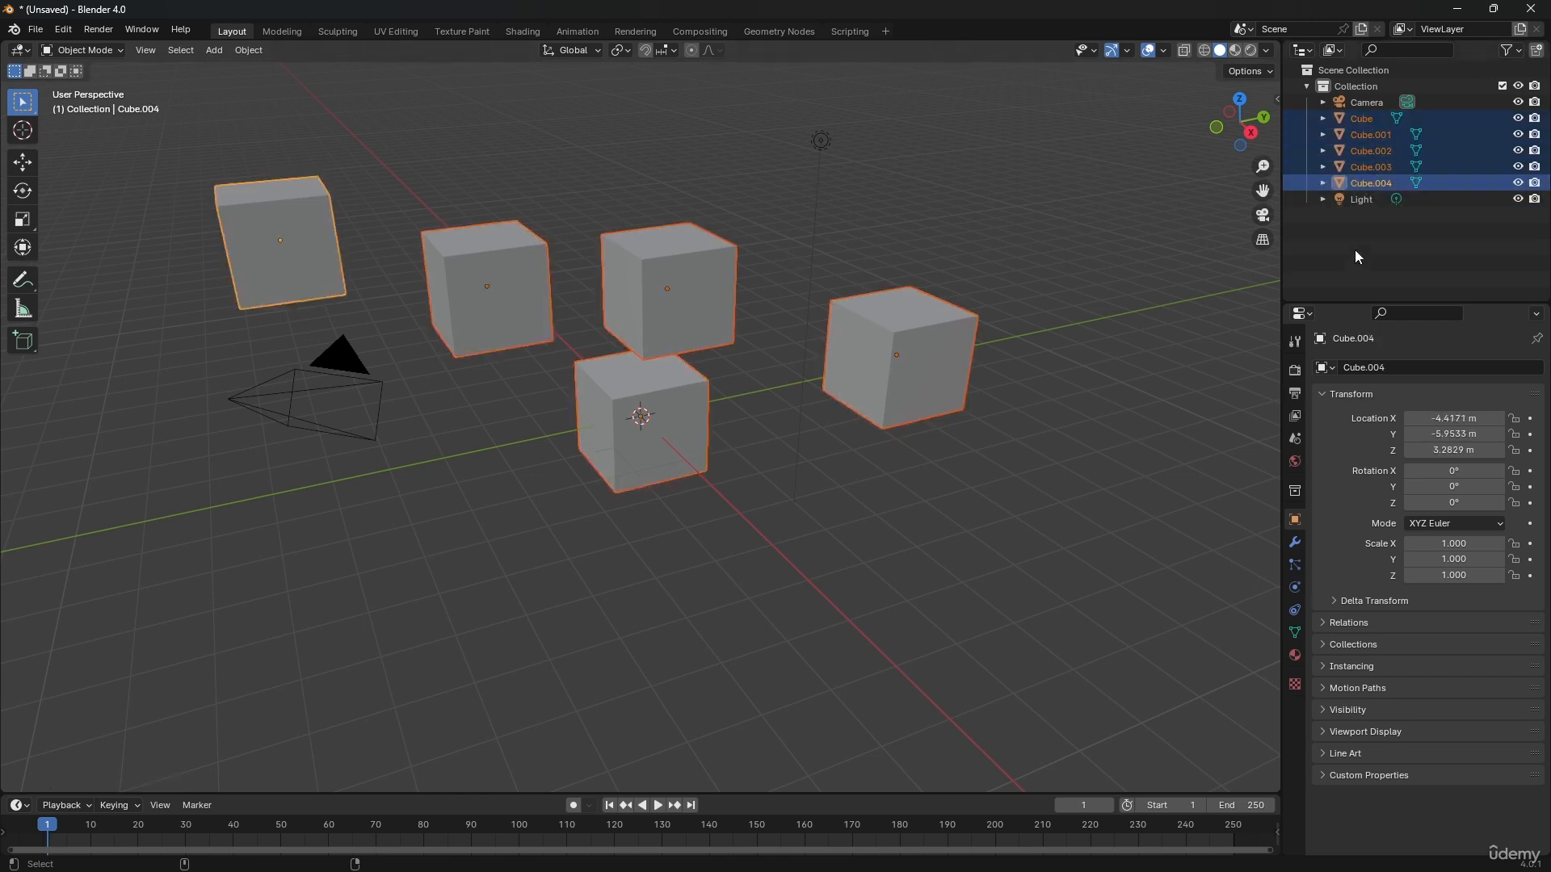
pyautogui.click(1359, 240)
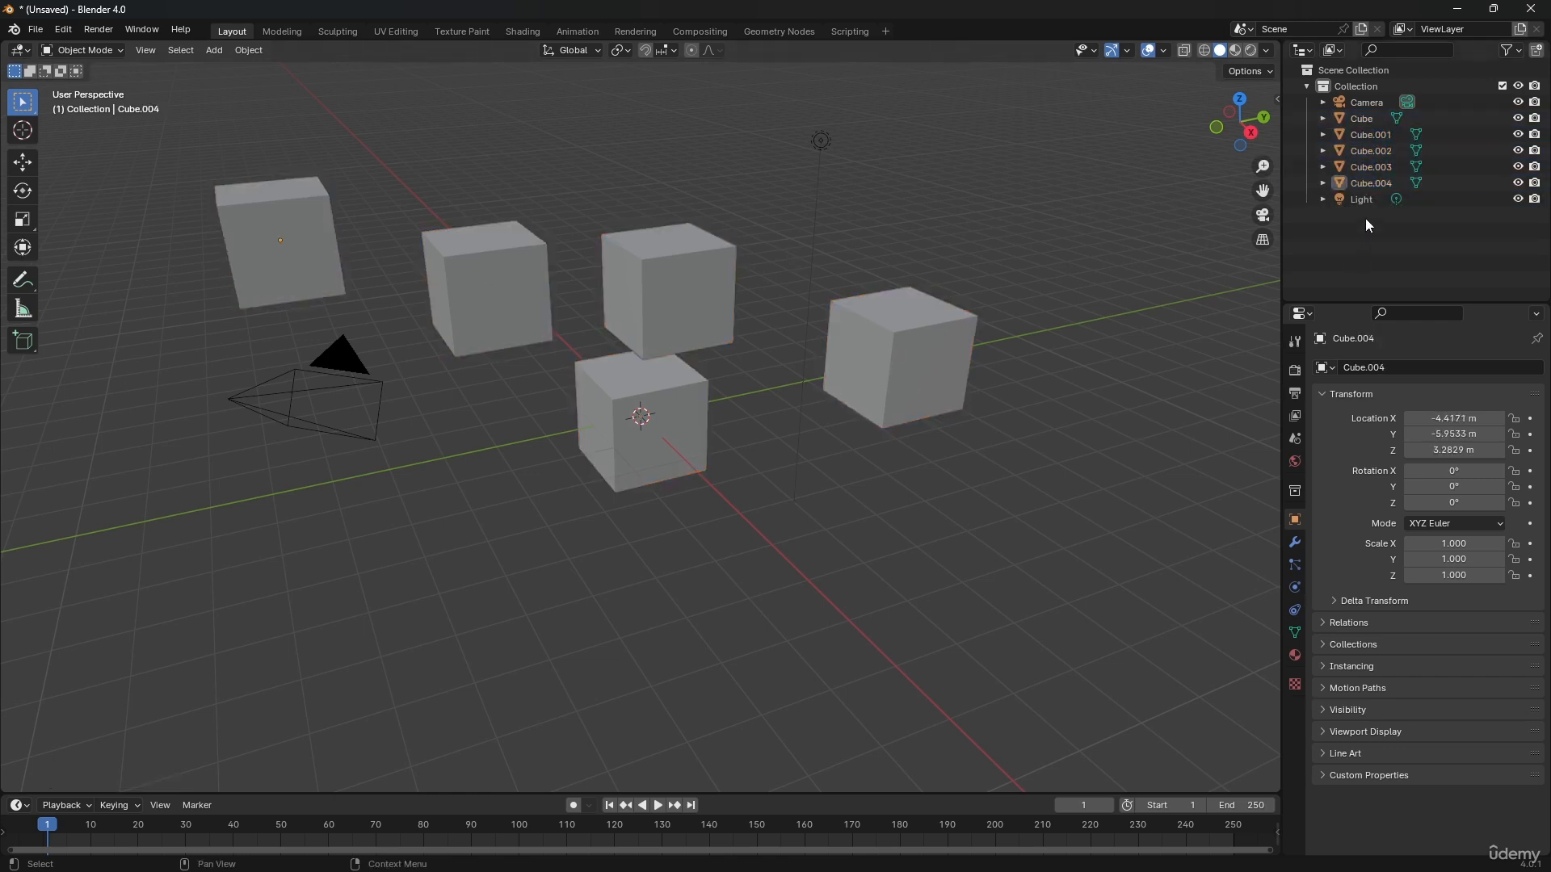
# Step: Select the whole range from Cube to Cube.004 in the scene hierarchy, and clear the selection
pyautogui.click(1359, 121)
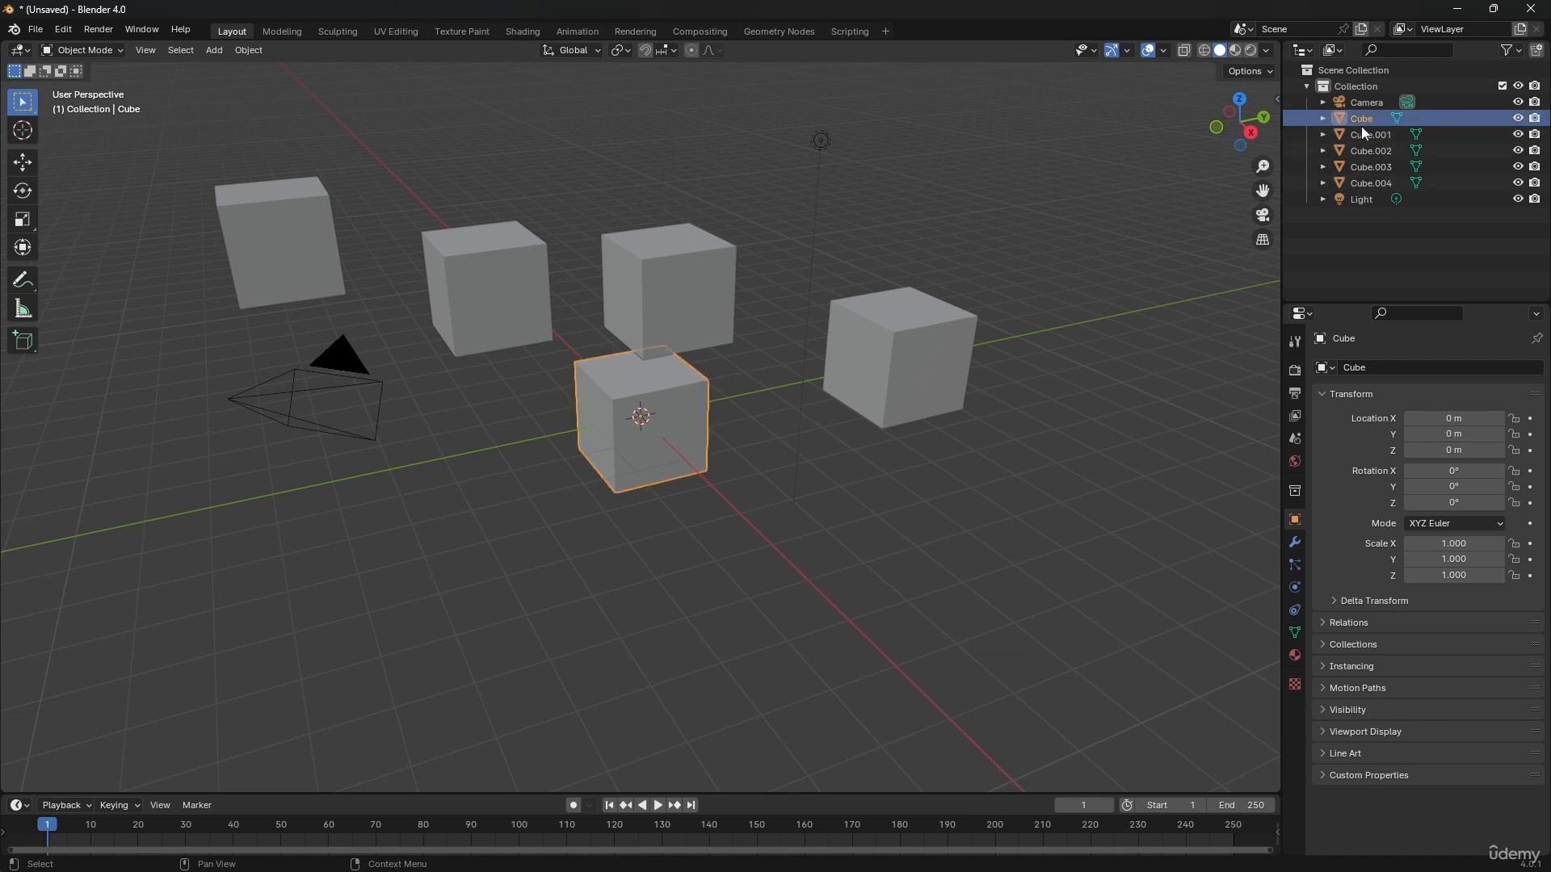
pyautogui.keyDown('shift'); pyautogui.click(1389, 182); pyautogui.keyUp('shift')
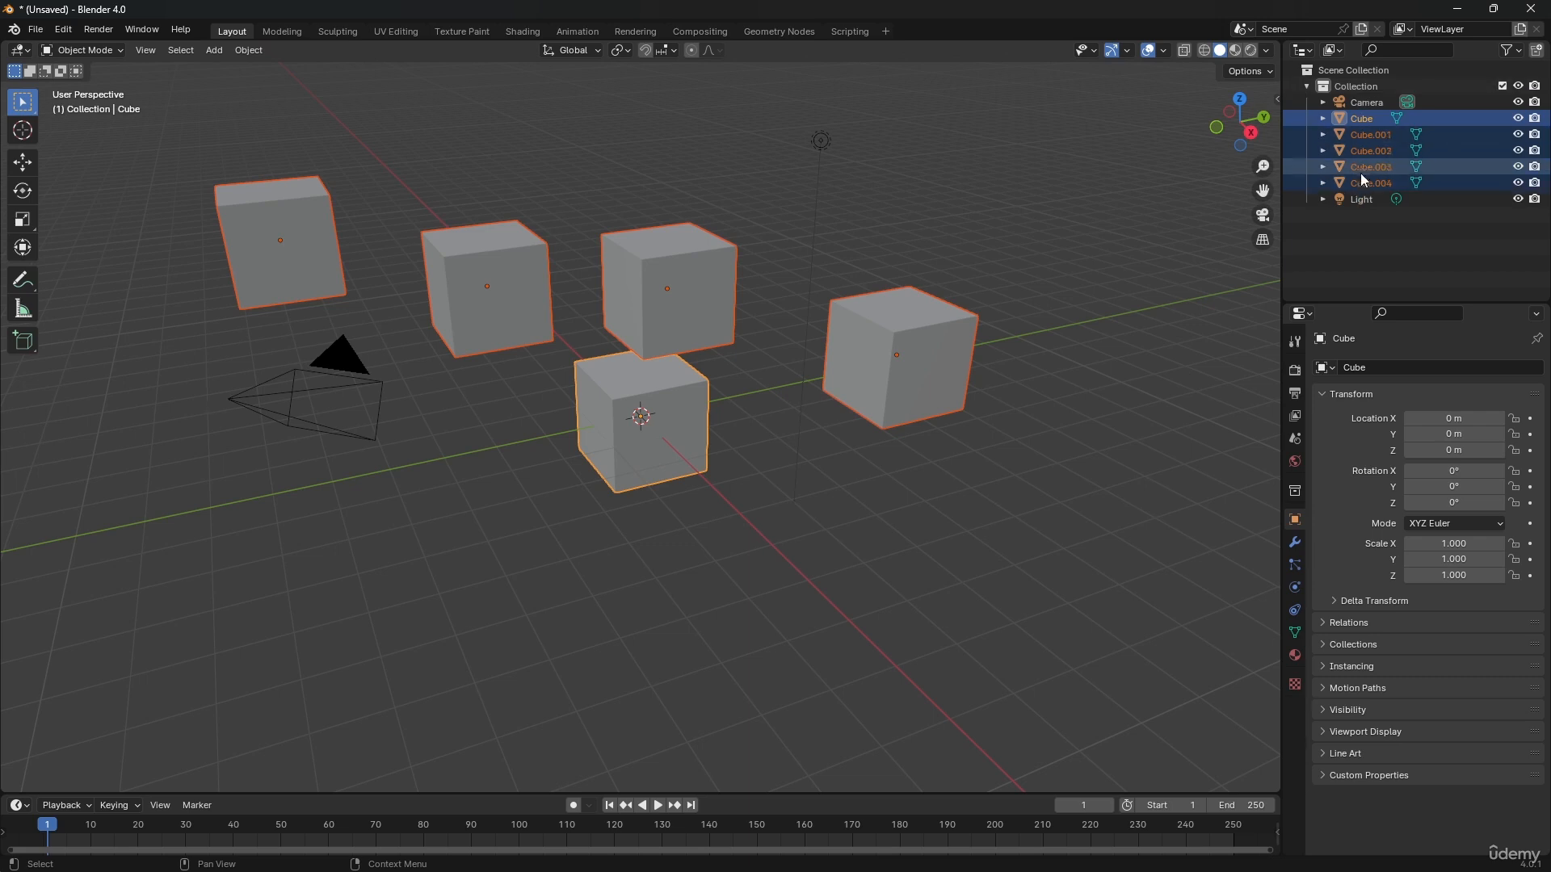
pyautogui.click(1379, 226)
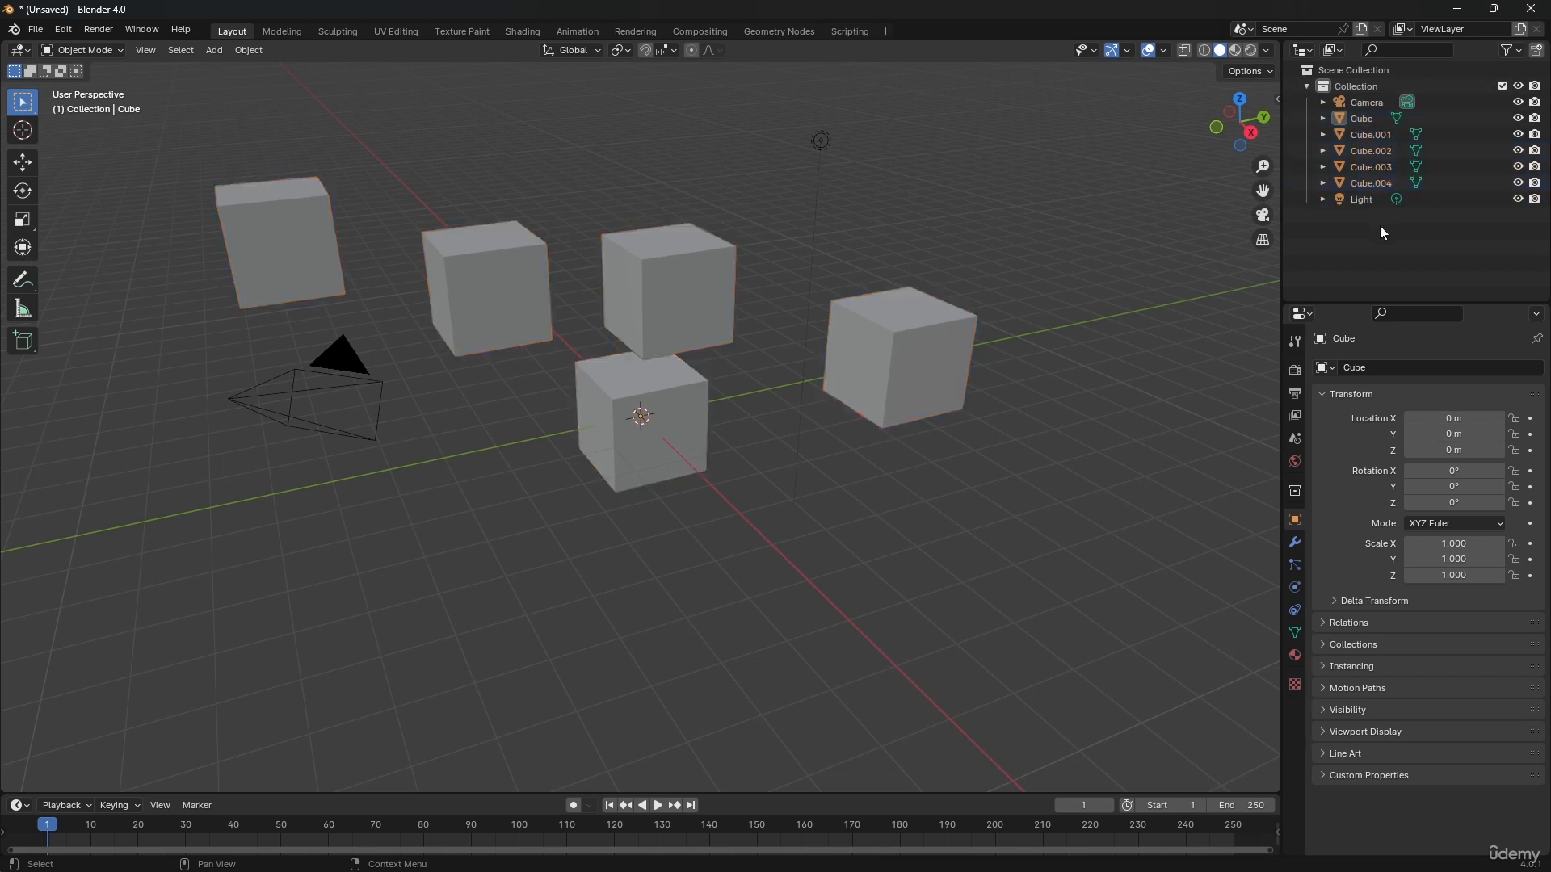
# Step: Rename the original Cube object as First_Cube
pyautogui.doubleClick(1369, 119)
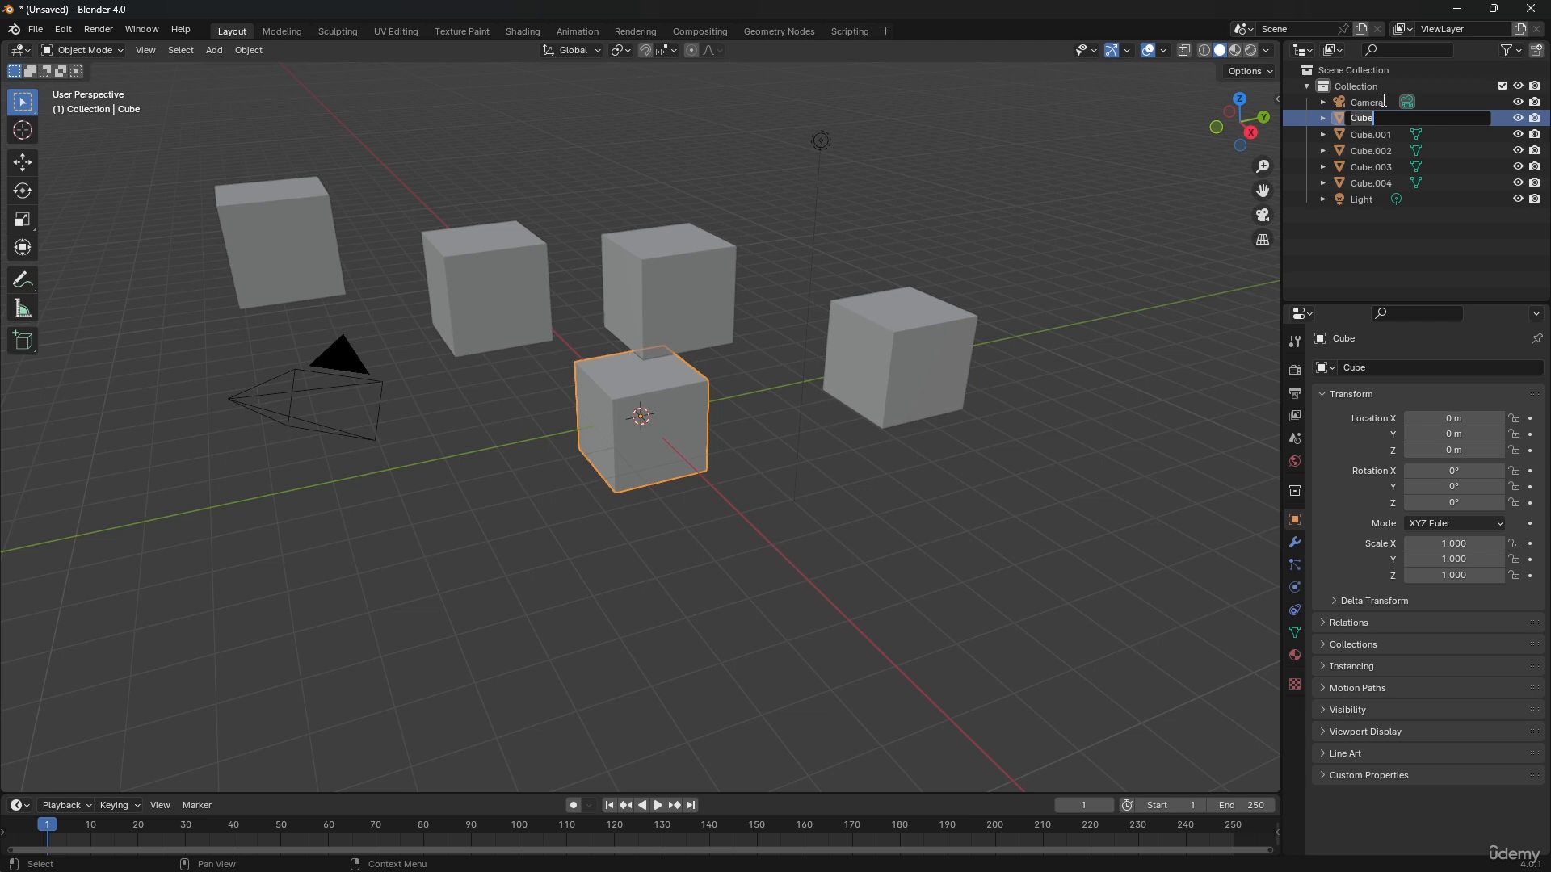
pyautogui.press('BackSpace')
pyautogui.press('BackSpace')
pyautogui.press('BackSpace')
pyautogui.press('BackSpace')
pyautogui.write('First_Cube')
pyautogui.press('Return')
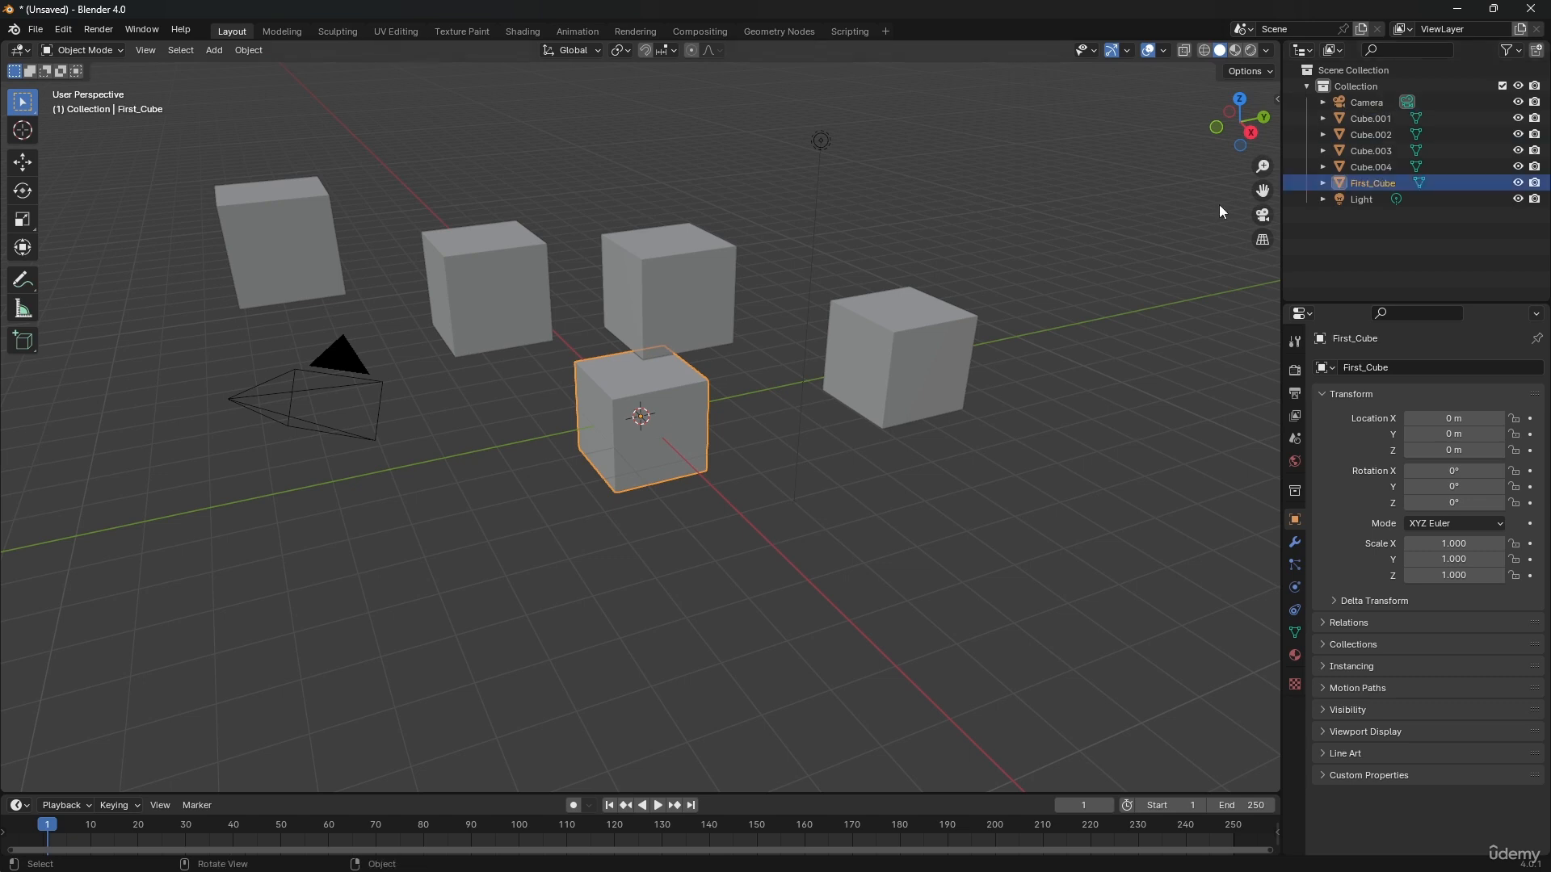
# Step: Select First_Cube in the viewport and open its object name for editing there, keeping the same name
pyautogui.click(666, 274)
pyautogui.click(675, 369)
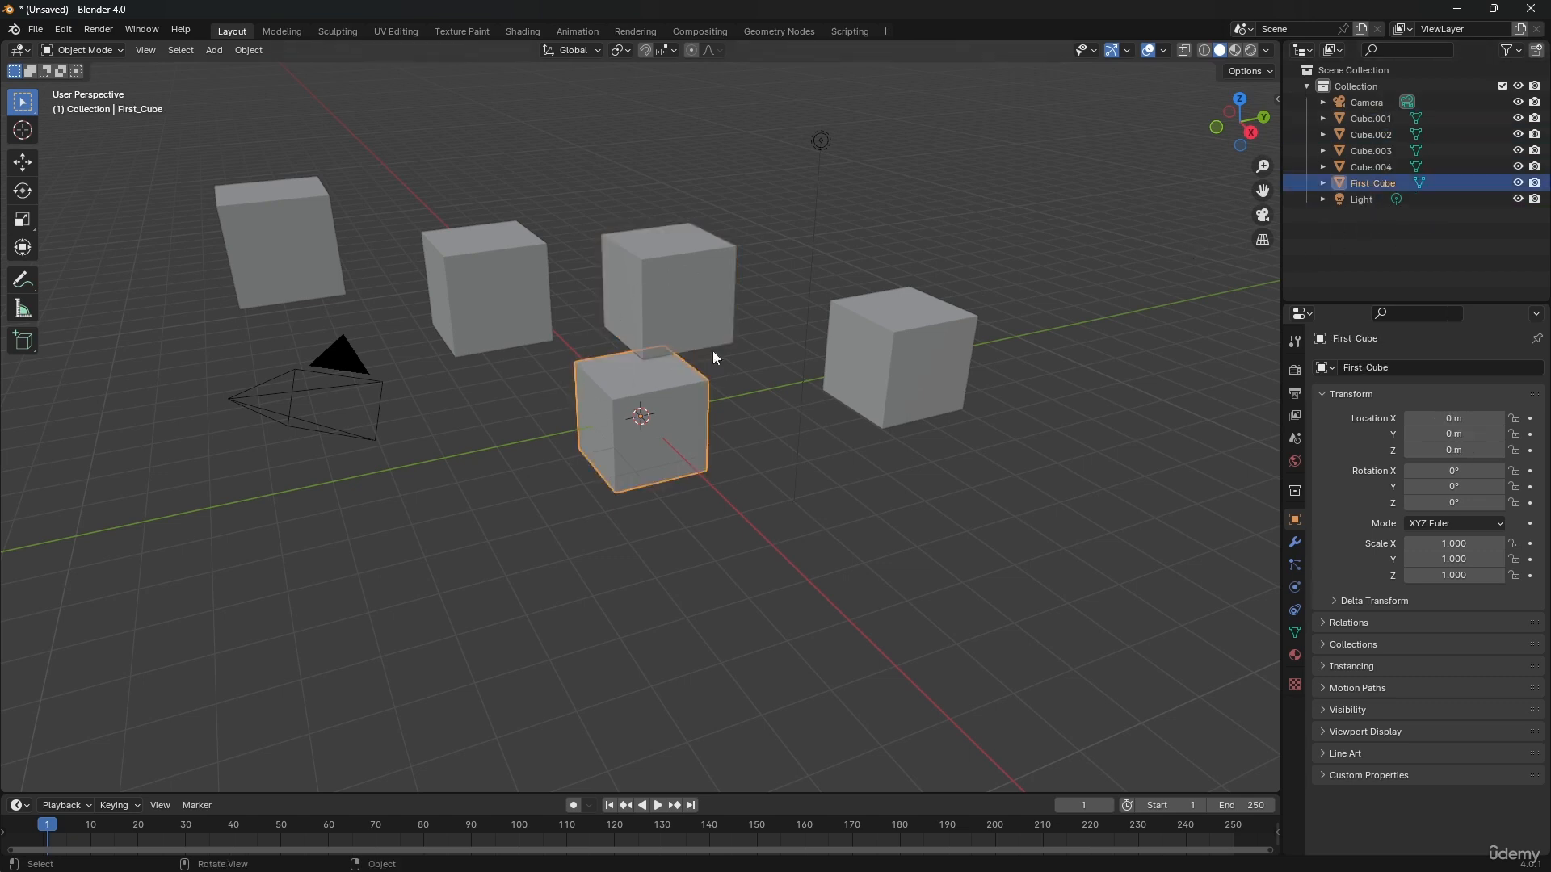
pyautogui.press('F2')
pyautogui.click(677, 377)
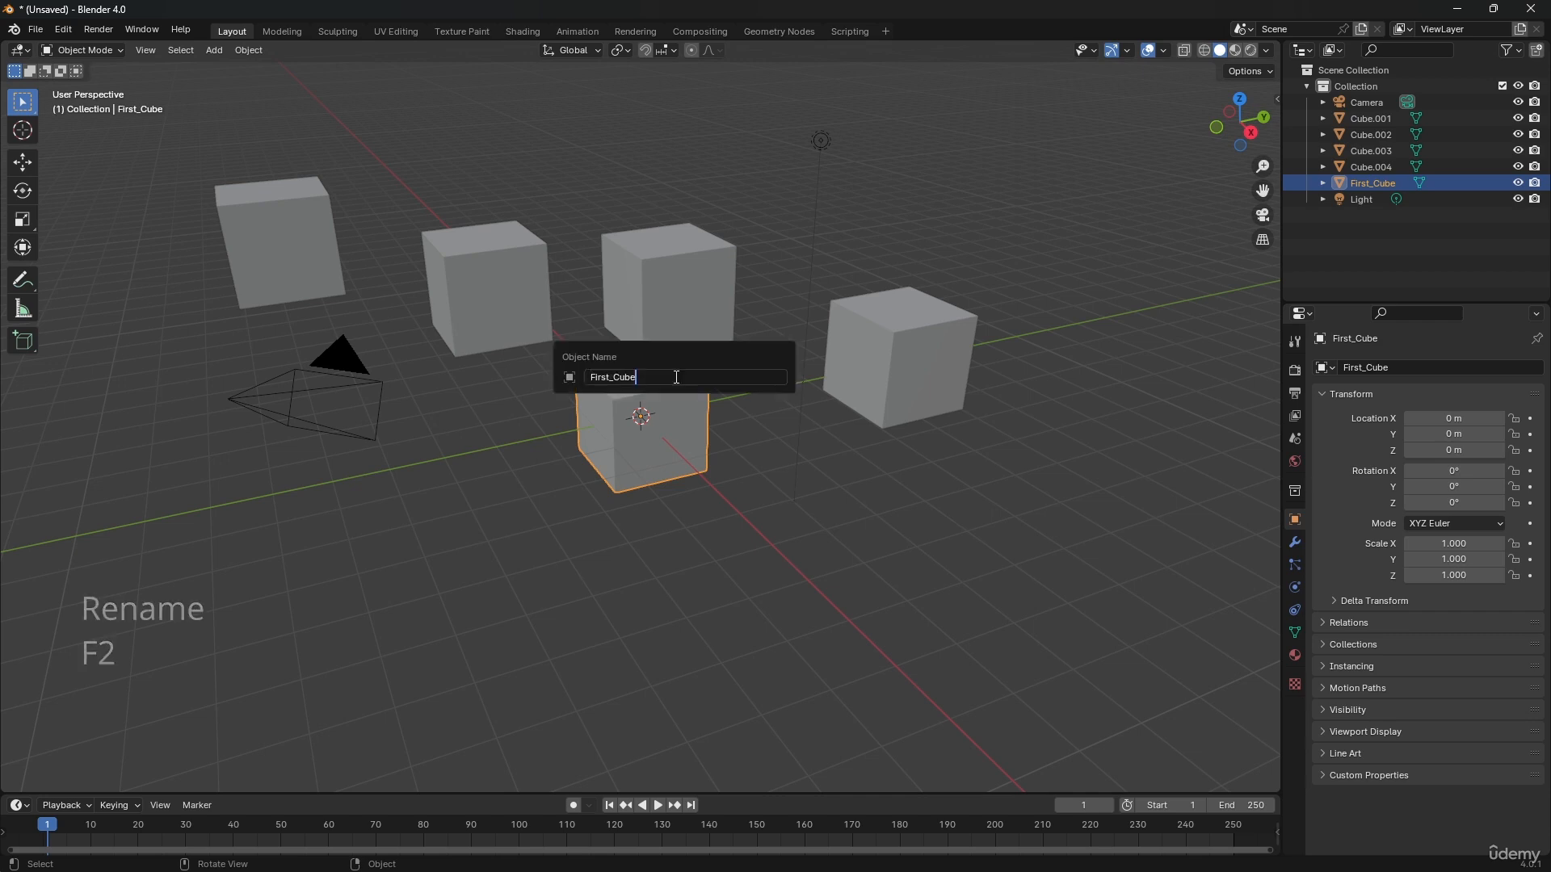
pyautogui.press('Return')
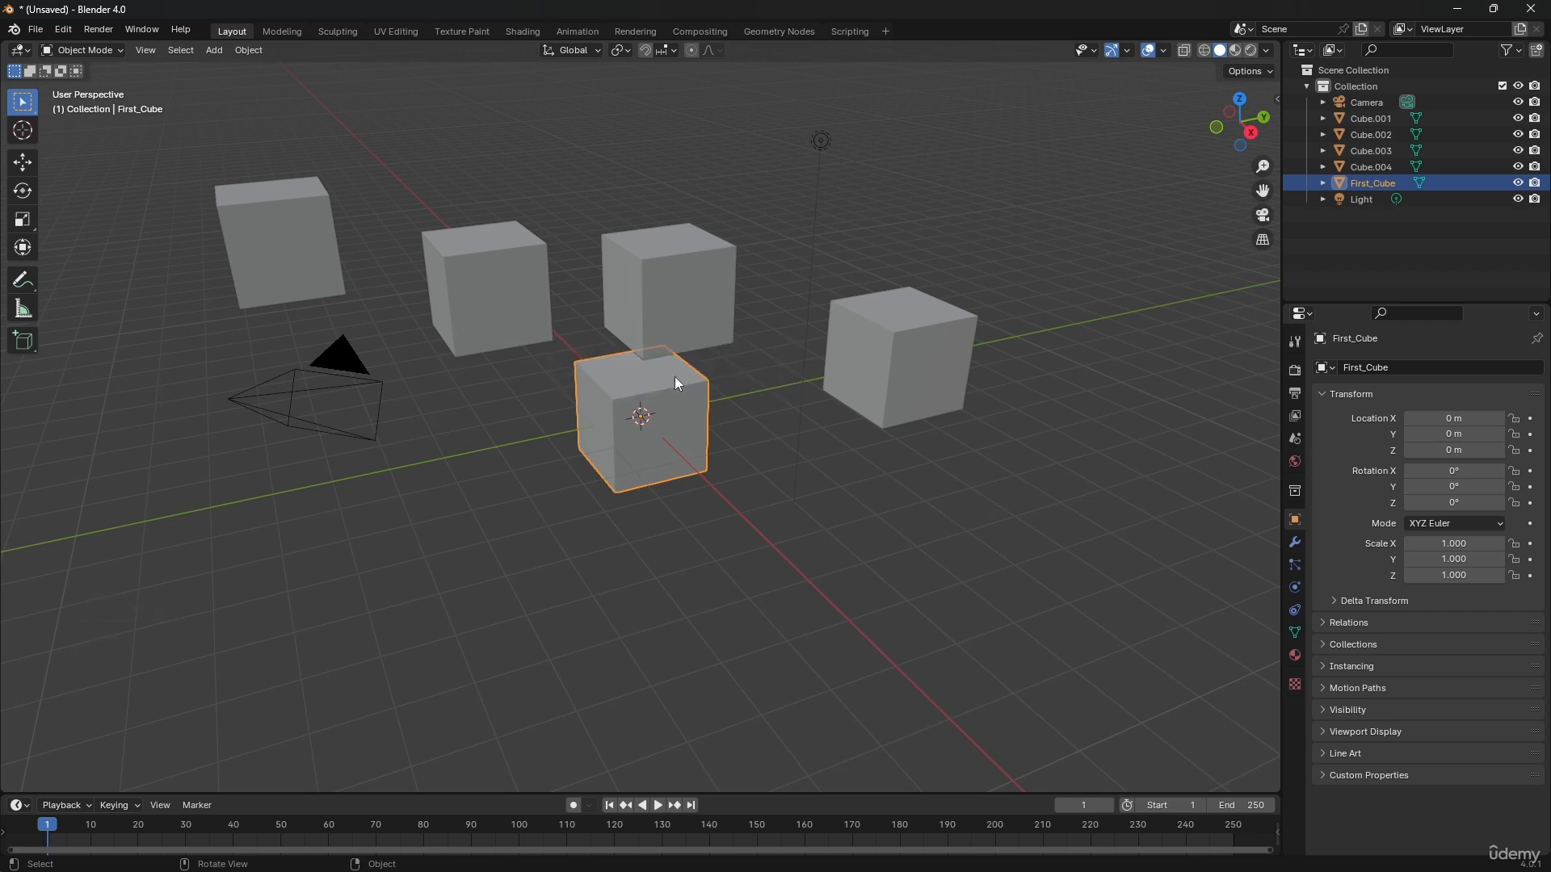
# Step: Select the default Collection and the Camera inside it to examine how the scene's objects are grouped
pyautogui.click(1392, 231)
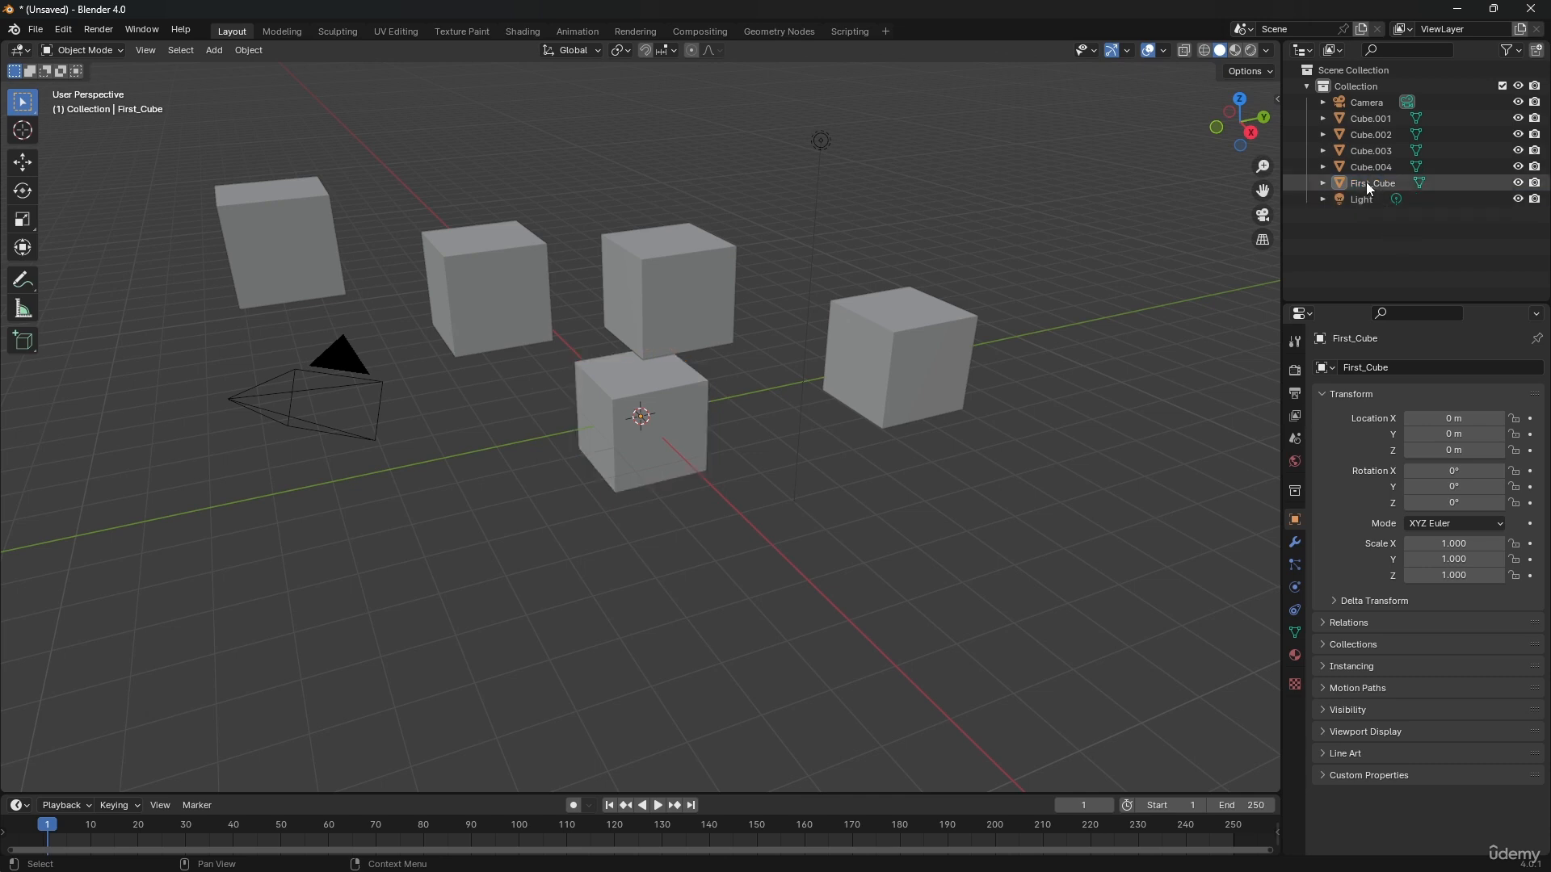
pyautogui.click(1354, 90)
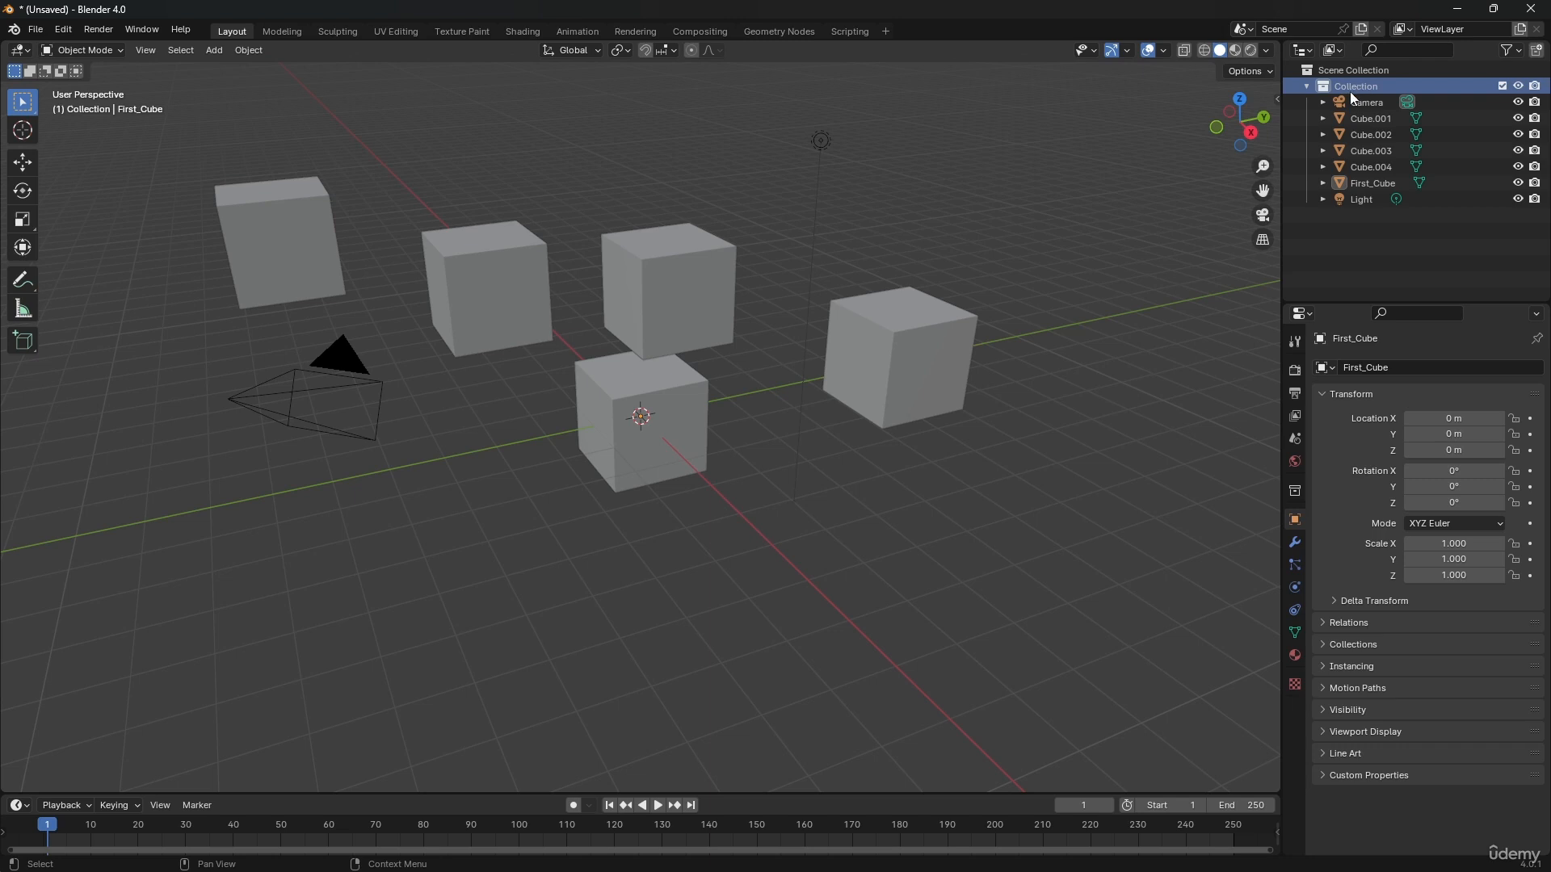
pyautogui.click(1365, 103)
pyautogui.click(1370, 91)
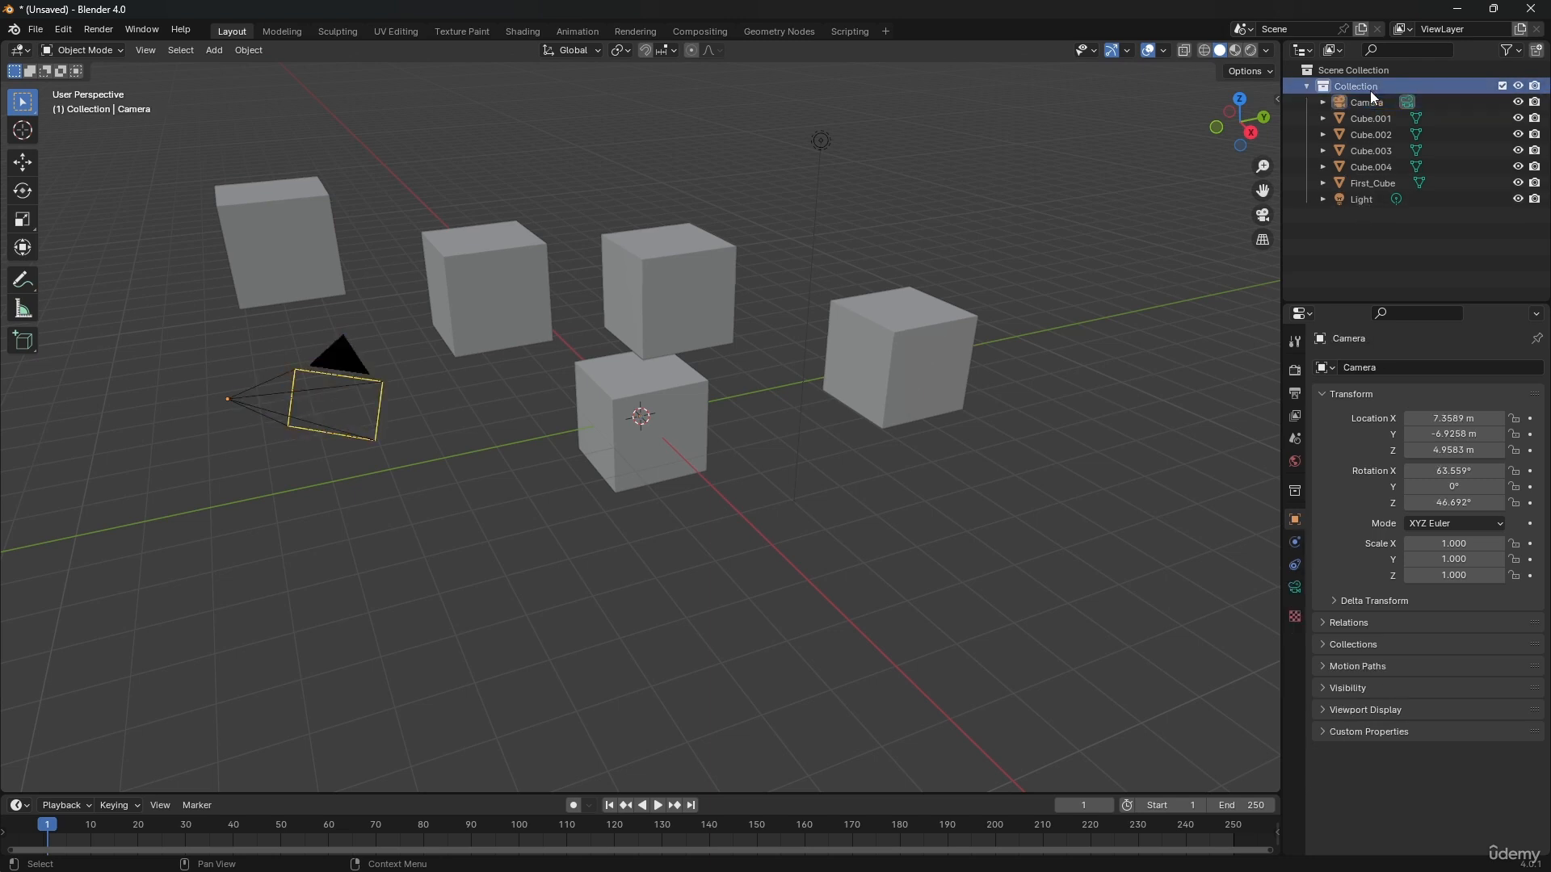
# Step: Create a new collection directly under the Scene Collection and rename it CUBES
pyautogui.click(1399, 219)
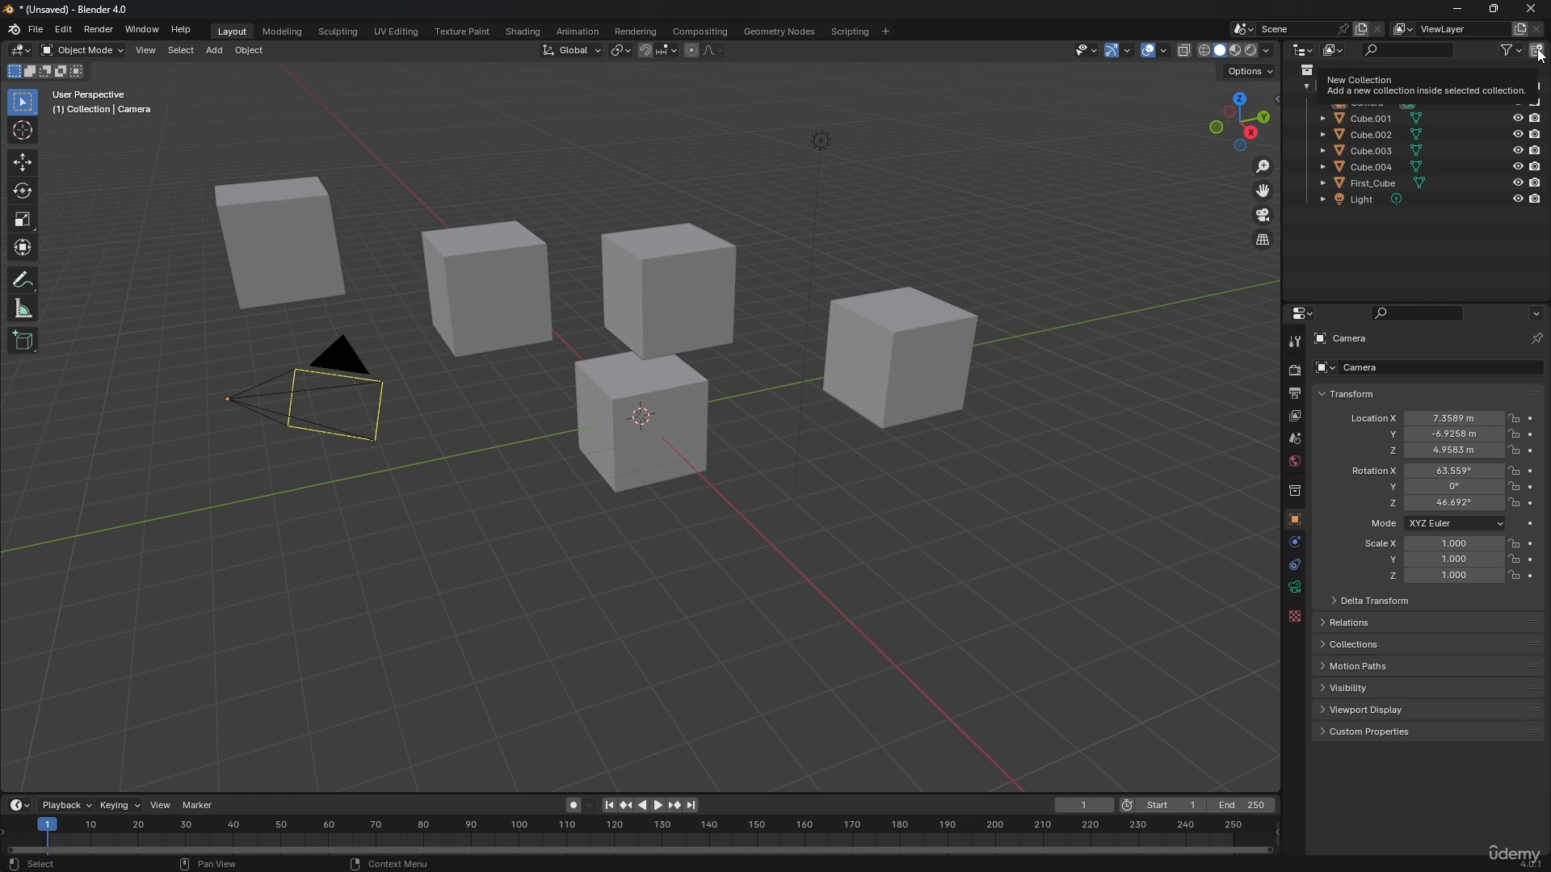
pyautogui.rightClick(1393, 254)
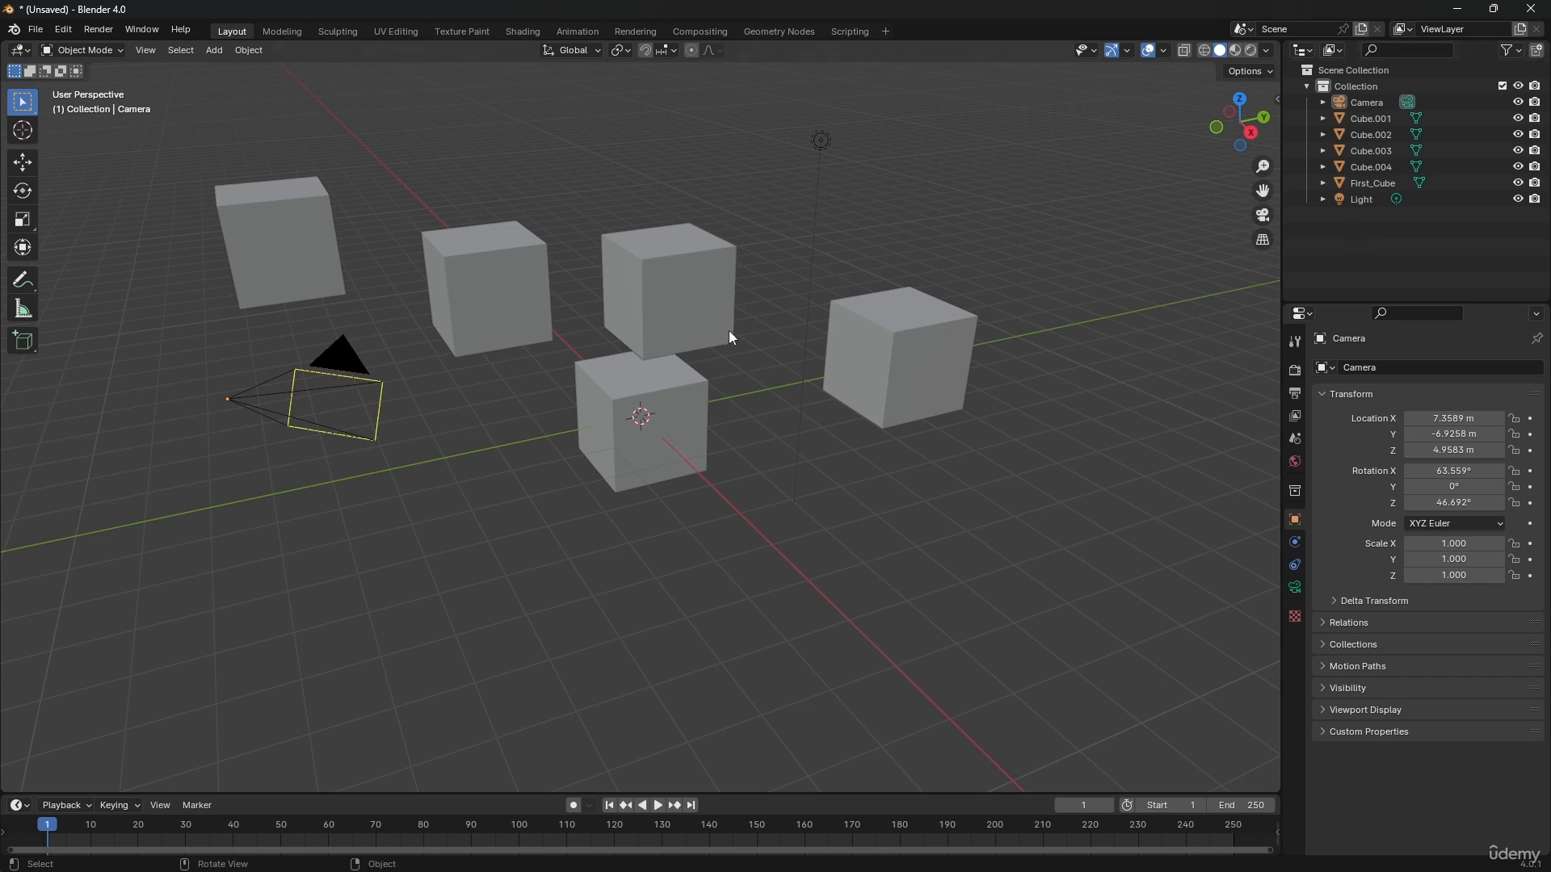
pyautogui.click(1537, 50)
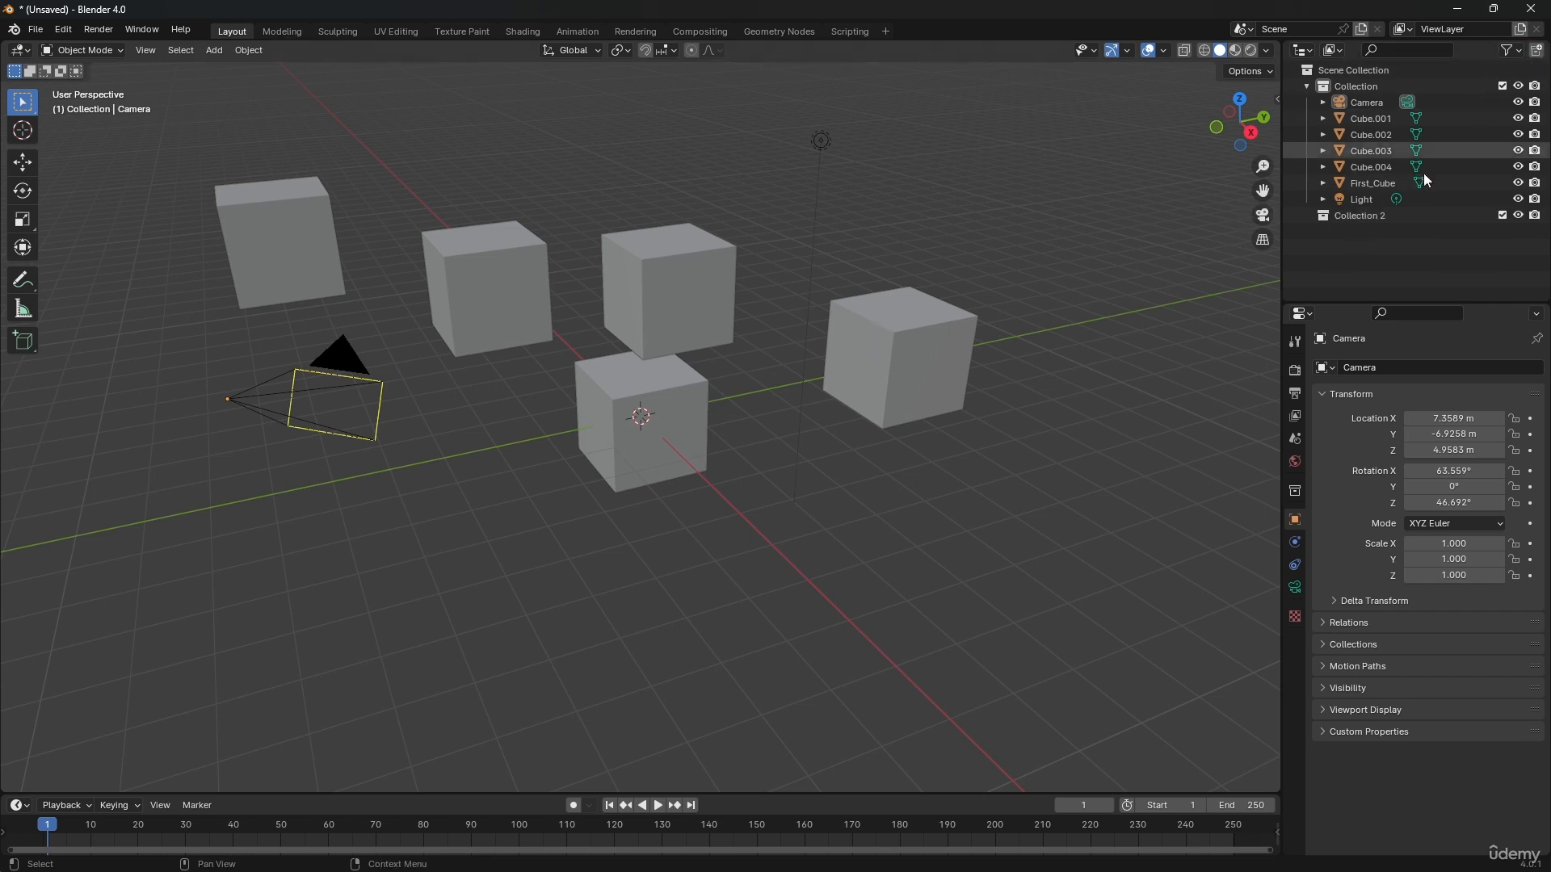
pyautogui.doubleClick(1377, 216)
pyautogui.press('BackSpace')
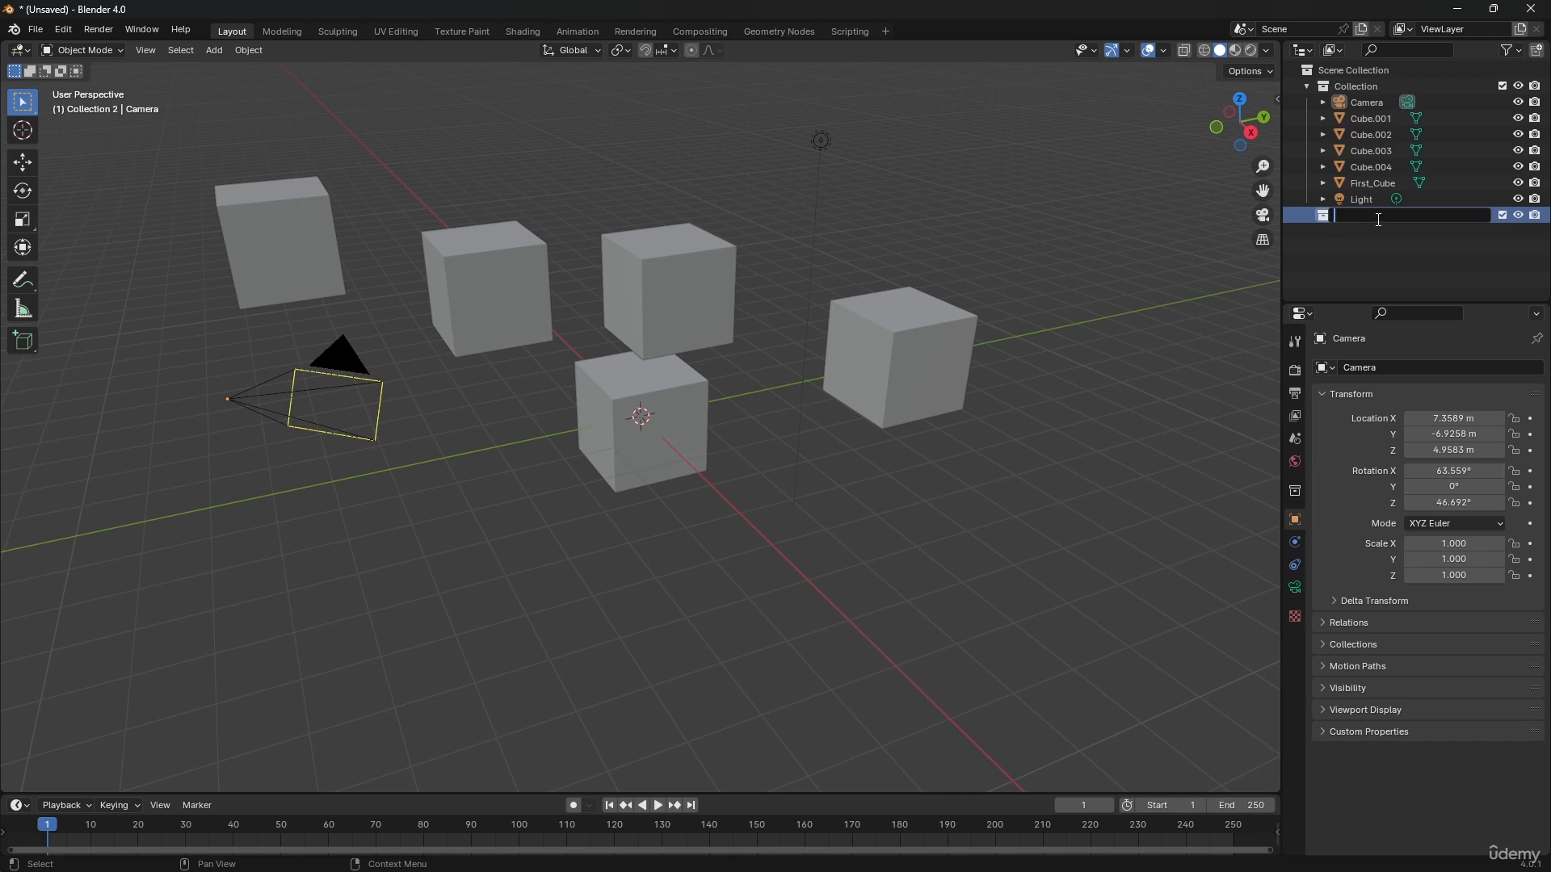
pyautogui.write('CUBES')
pyautogui.press('Return')
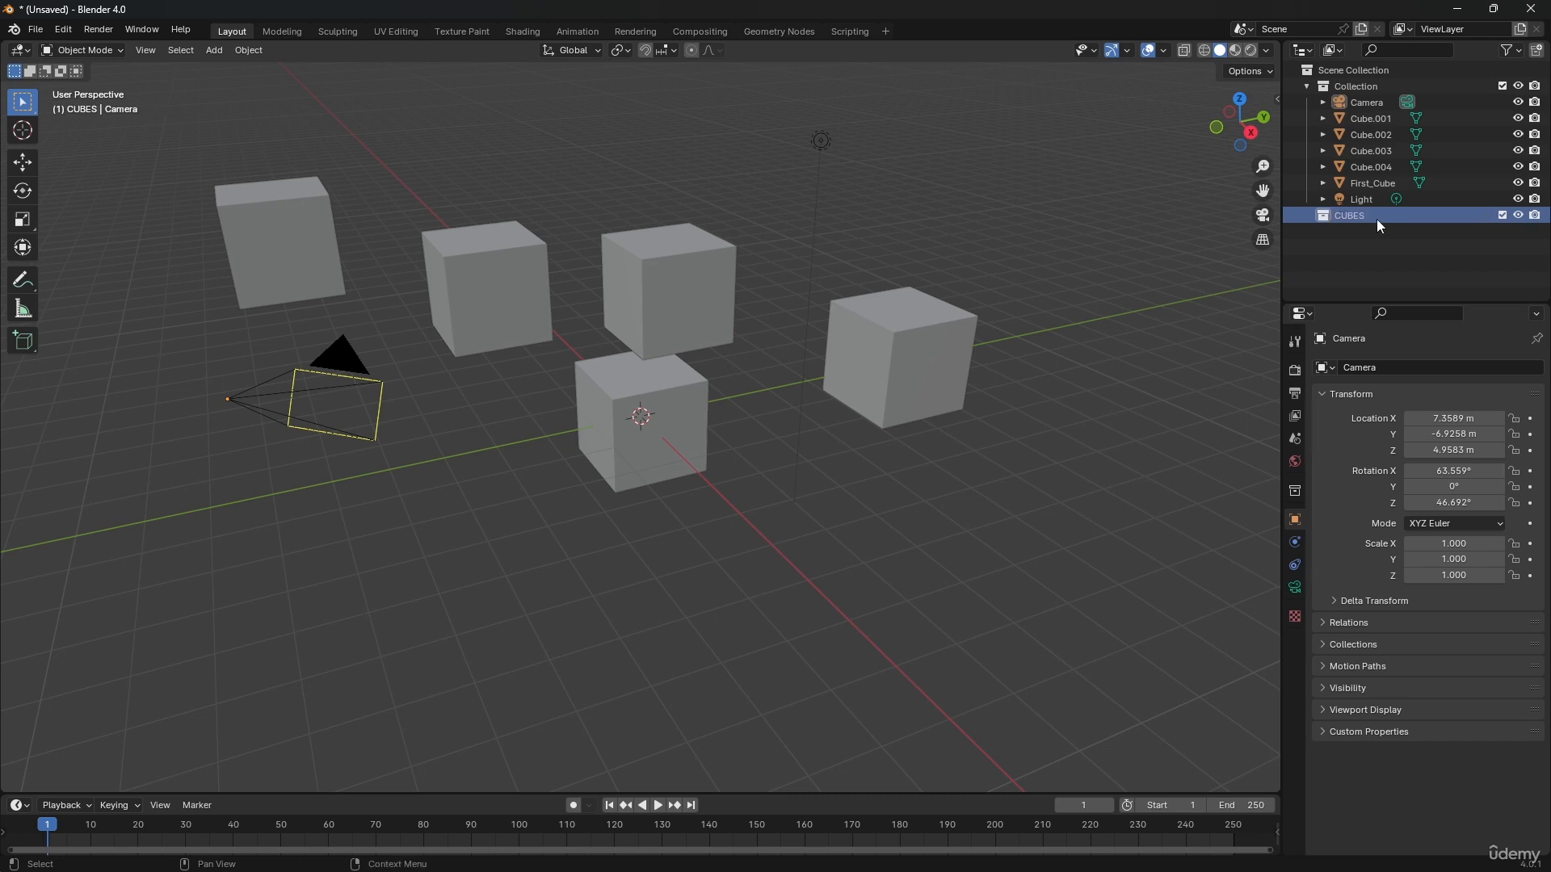
# Step: Move Cube.001 and Cube.002 together from the default Collection into the CUBES collection
pyautogui.click(1376, 121)
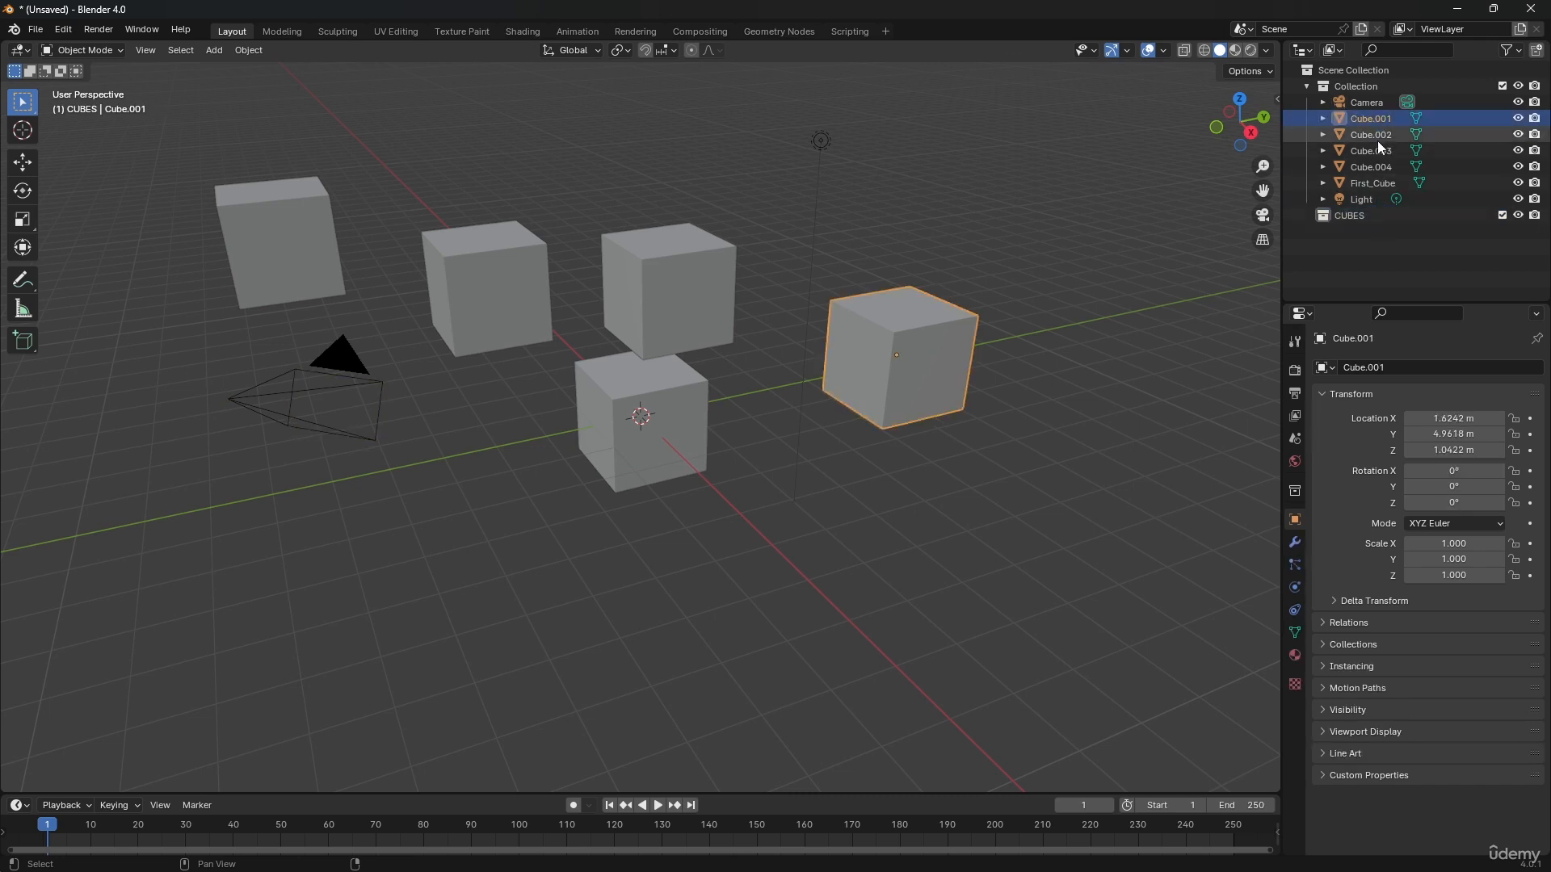
pyautogui.keyDown('shift'); pyautogui.click(1378, 135); pyautogui.keyUp('shift')
pyautogui.moveTo(1378, 130); pyautogui.dragTo(1364, 221)
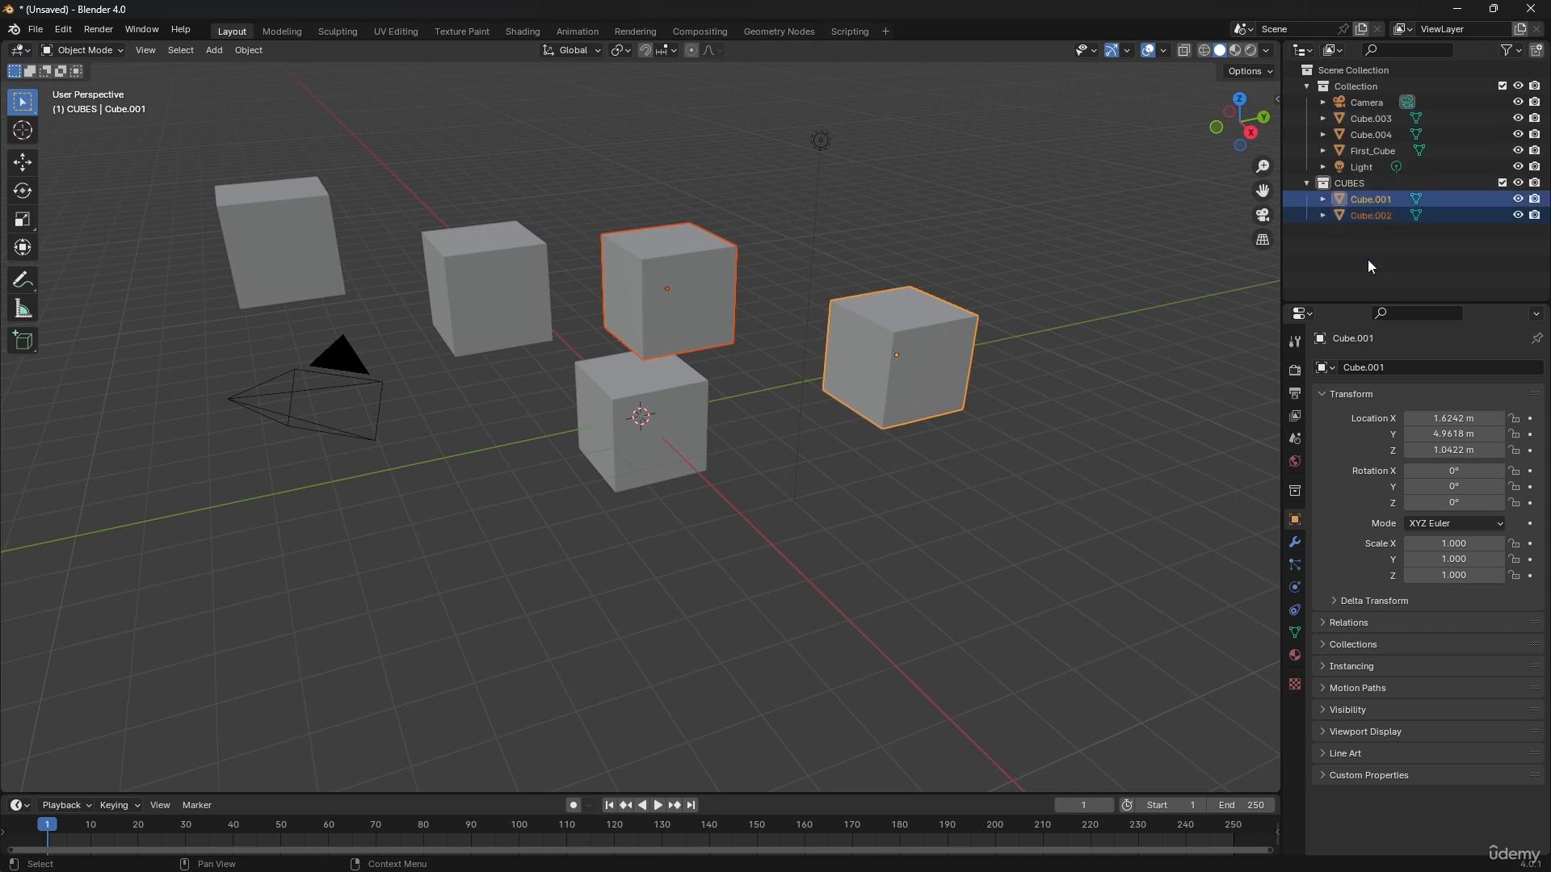
pyautogui.click(1367, 261)
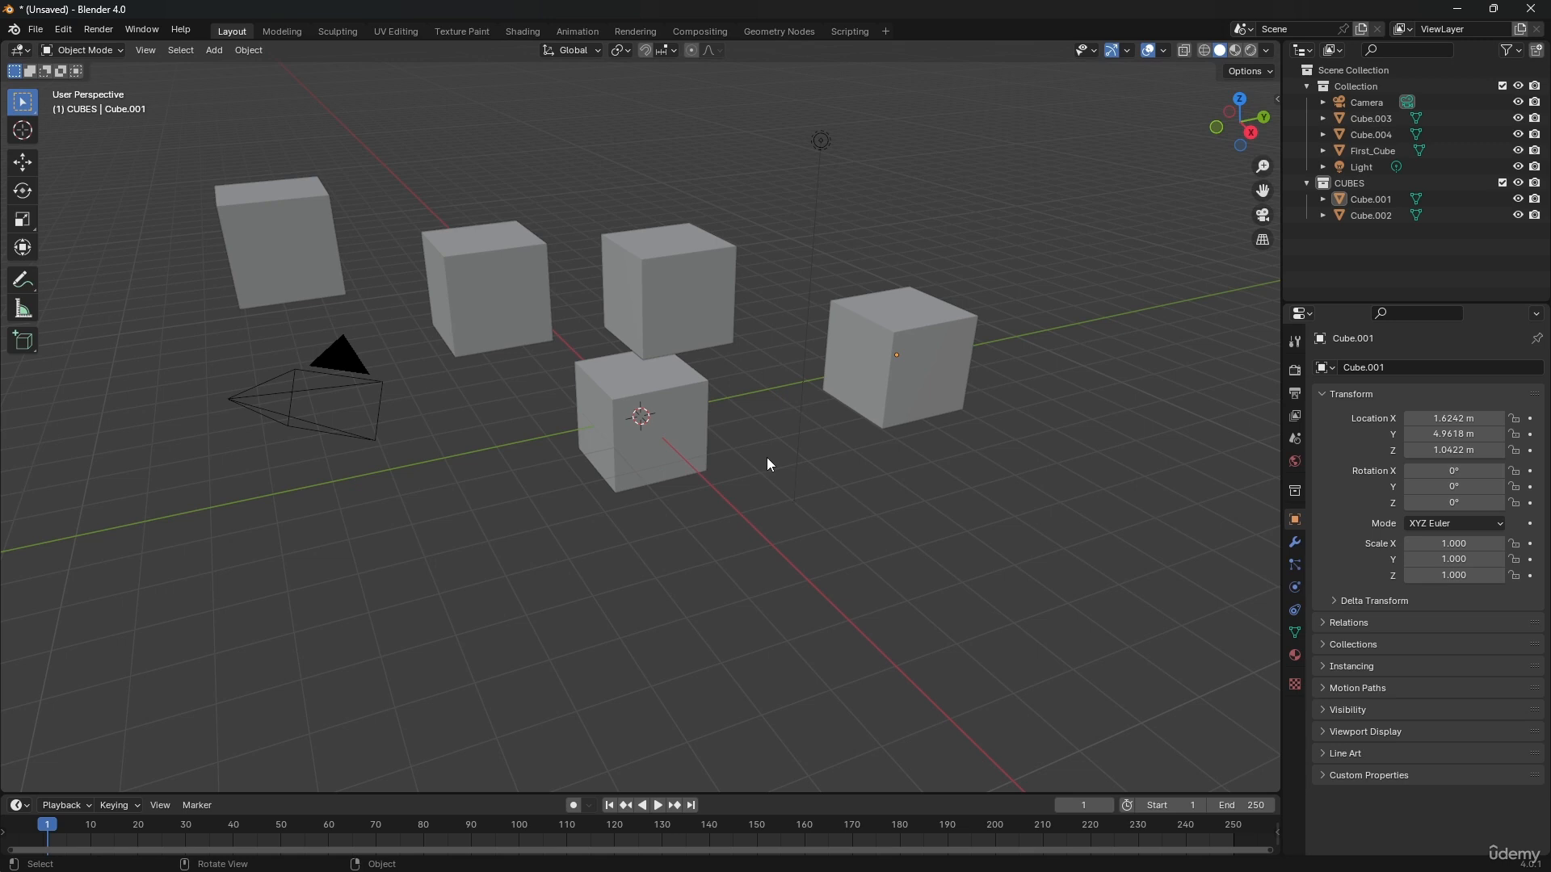
# Step: Select First_Cube, Cube.003 and Cube.004 in the viewport and move them to the CUBES collection
pyautogui.click(677, 417)
pyautogui.keyDown('shift'); pyautogui.click(509, 266); pyautogui.keyUp('shift')
pyautogui.keyDown('shift'); pyautogui.click(321, 234); pyautogui.keyUp('shift')
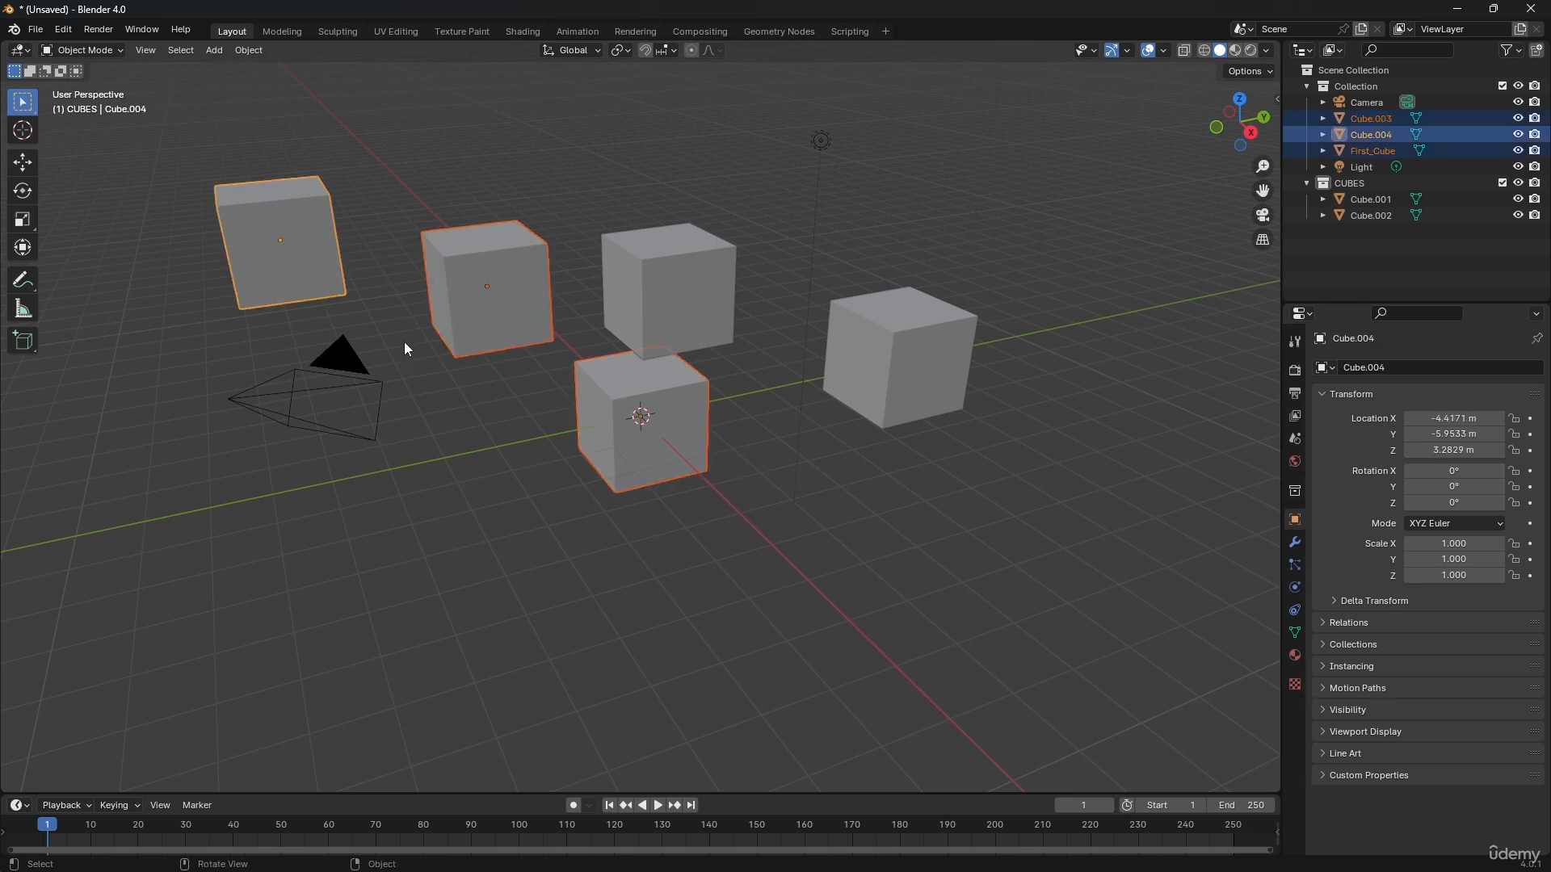
pyautogui.press('m')
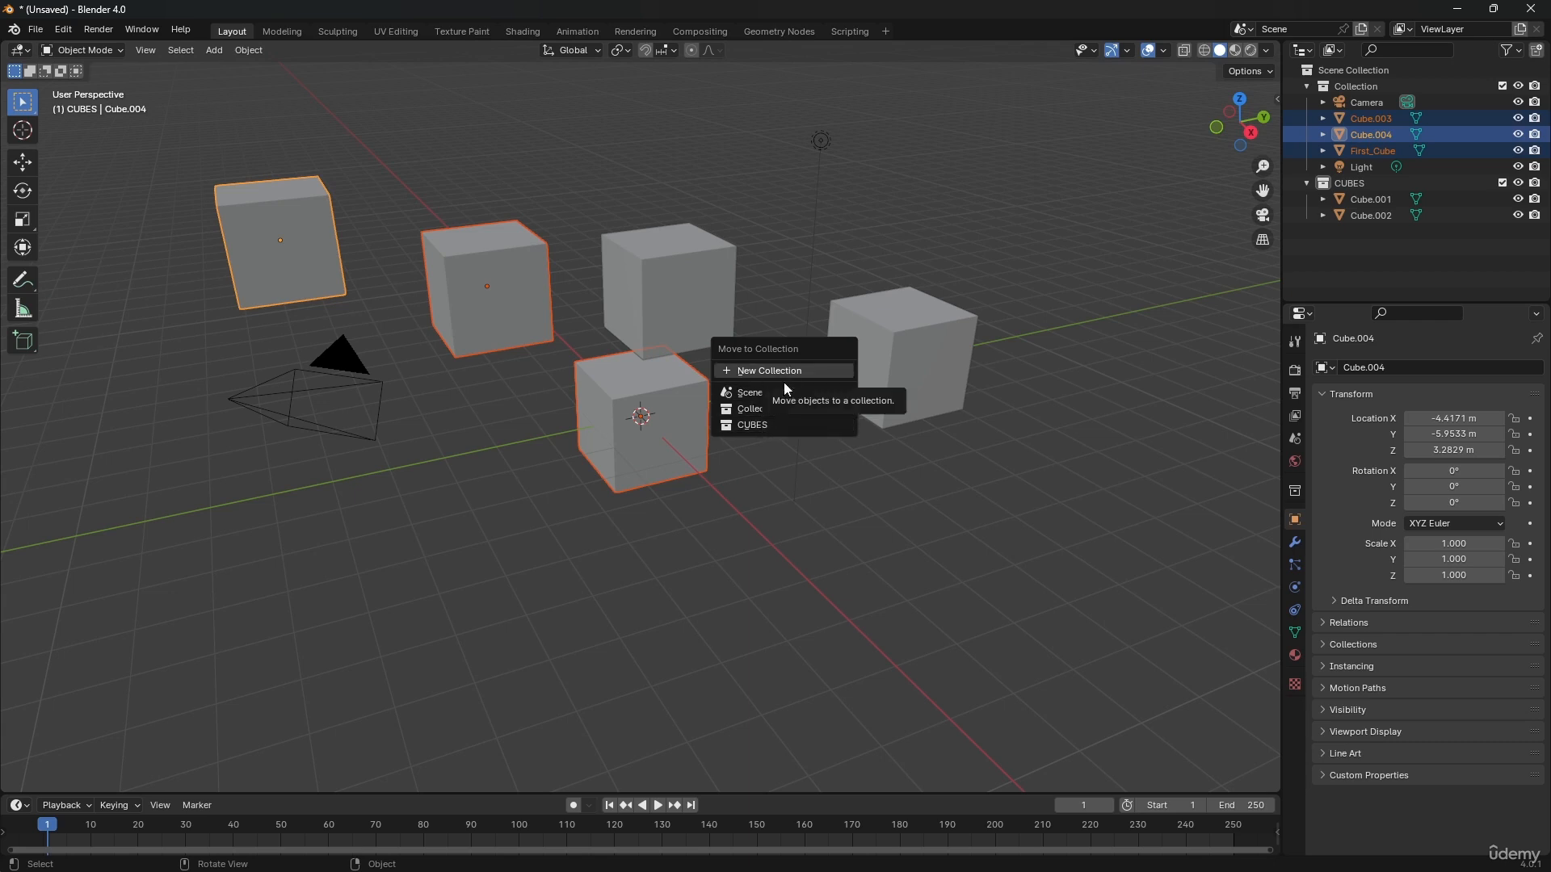
pyautogui.click(763, 422)
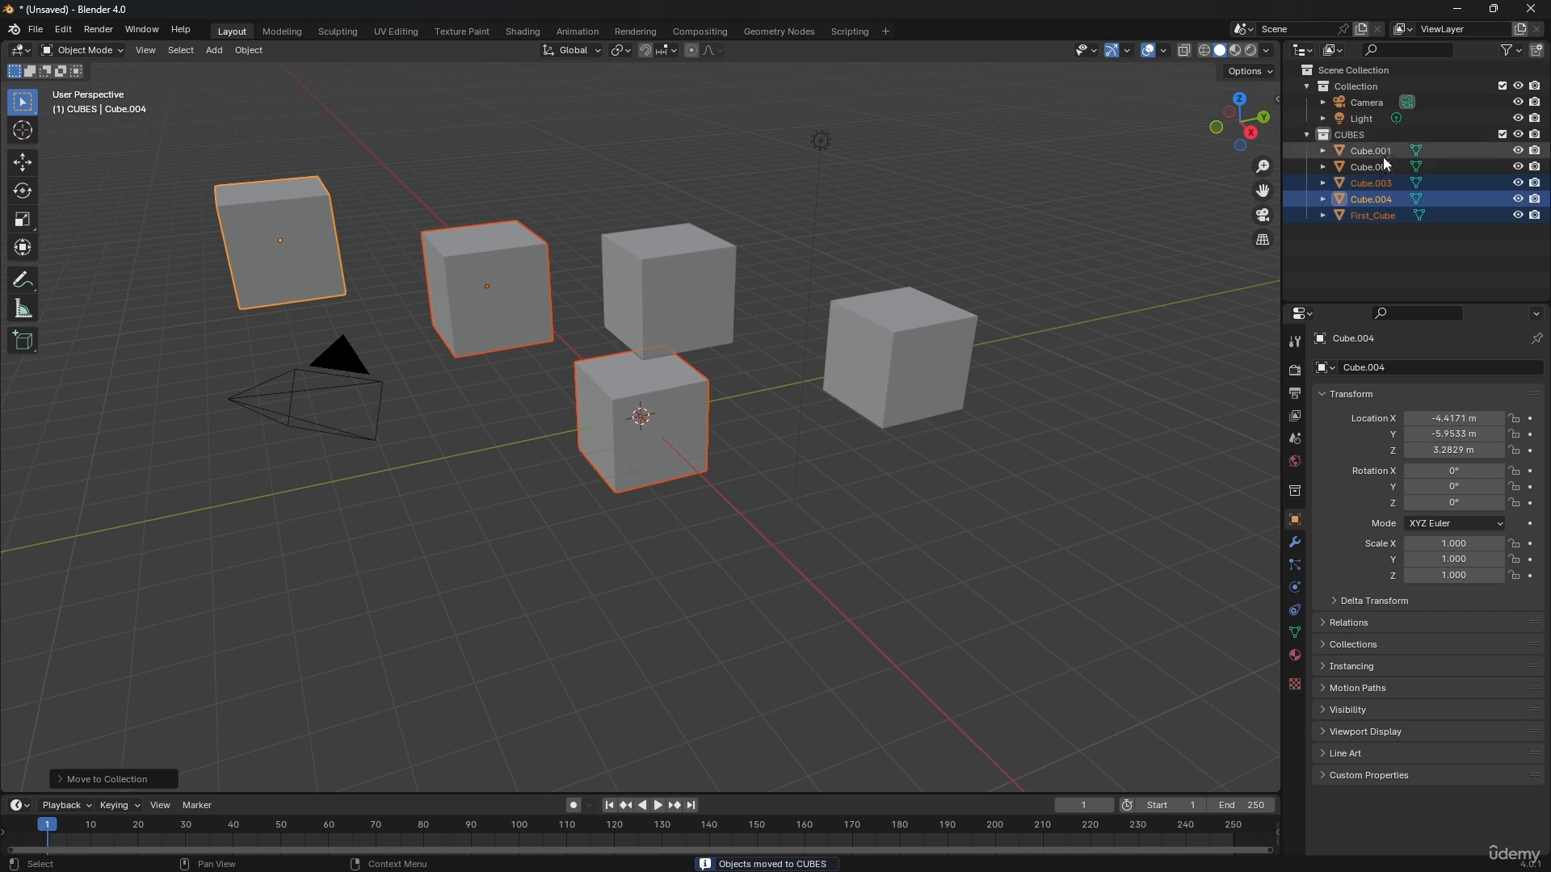
pyautogui.click(1347, 134)
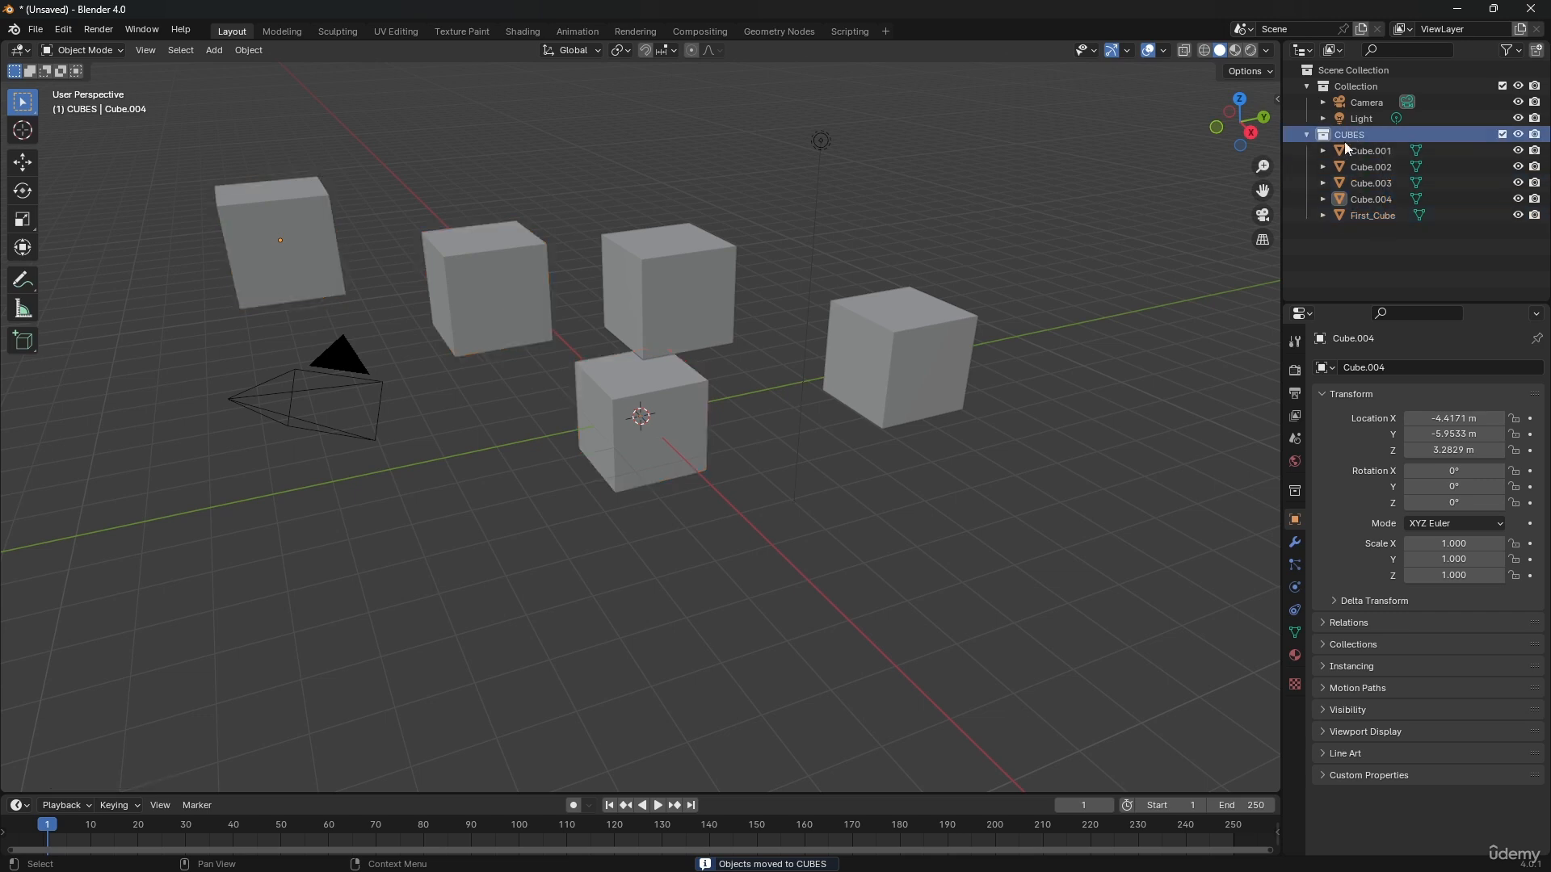
pyautogui.click(1340, 248)
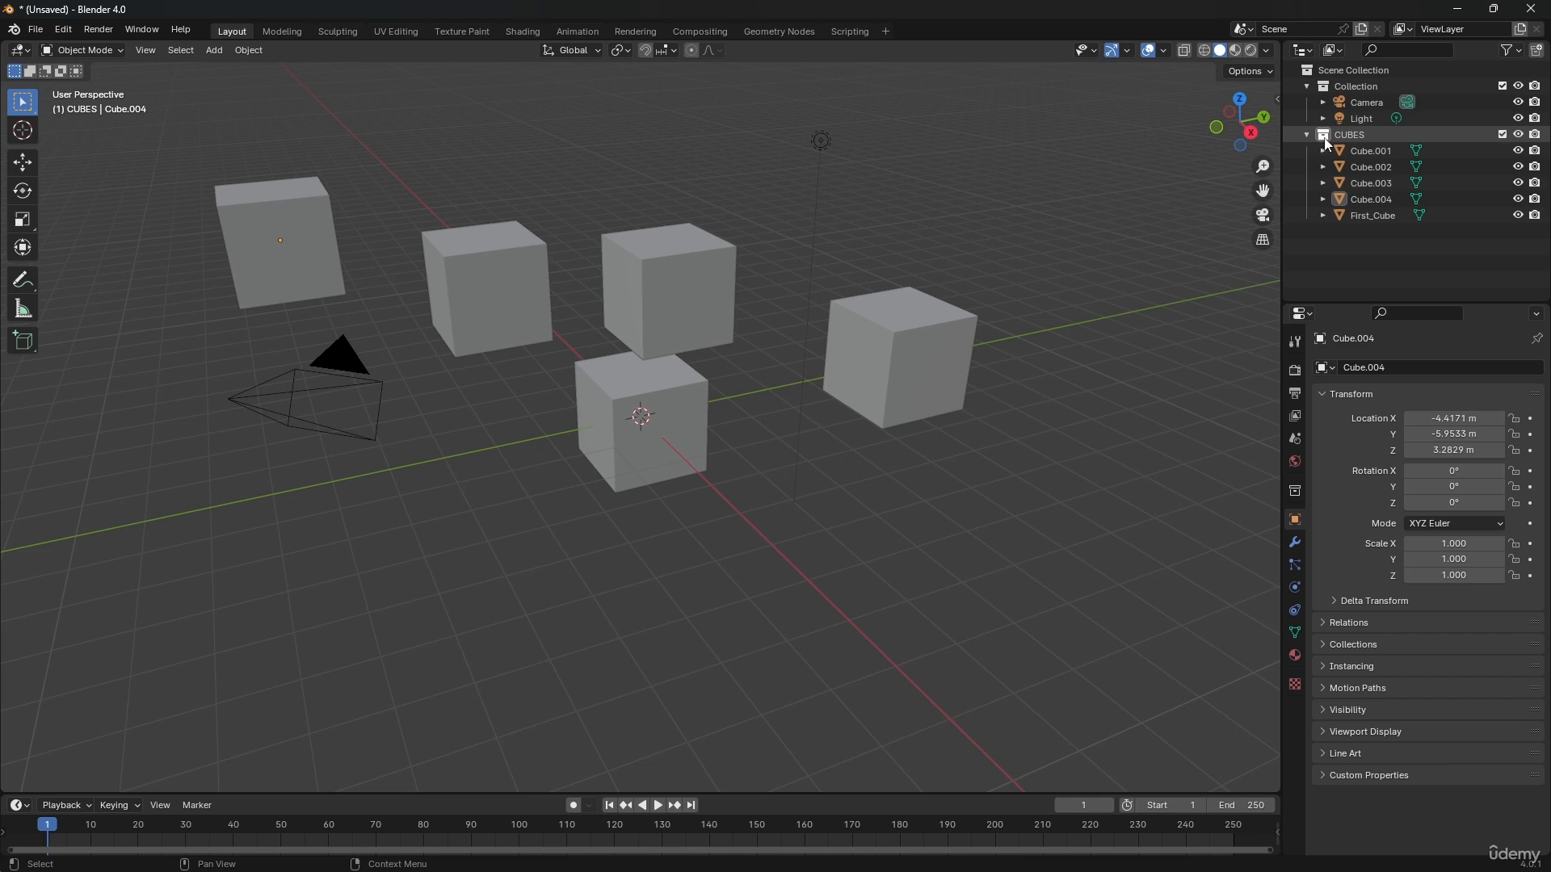
# Step: Make the CUBES collection active and add a UV Sphere to it
pyautogui.click(1344, 85)
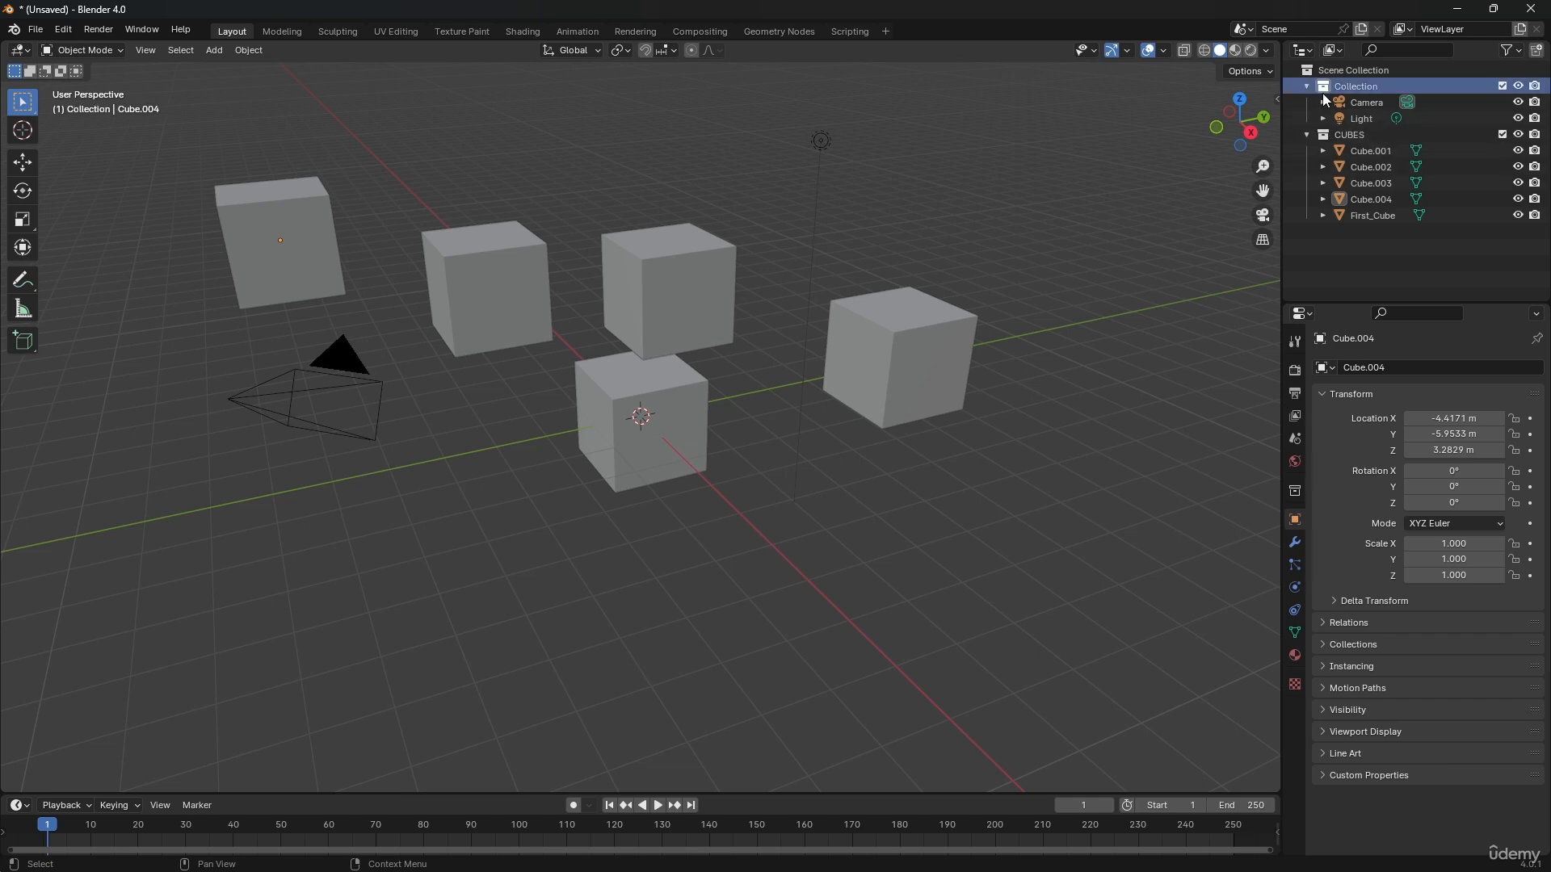
pyautogui.click(1326, 139)
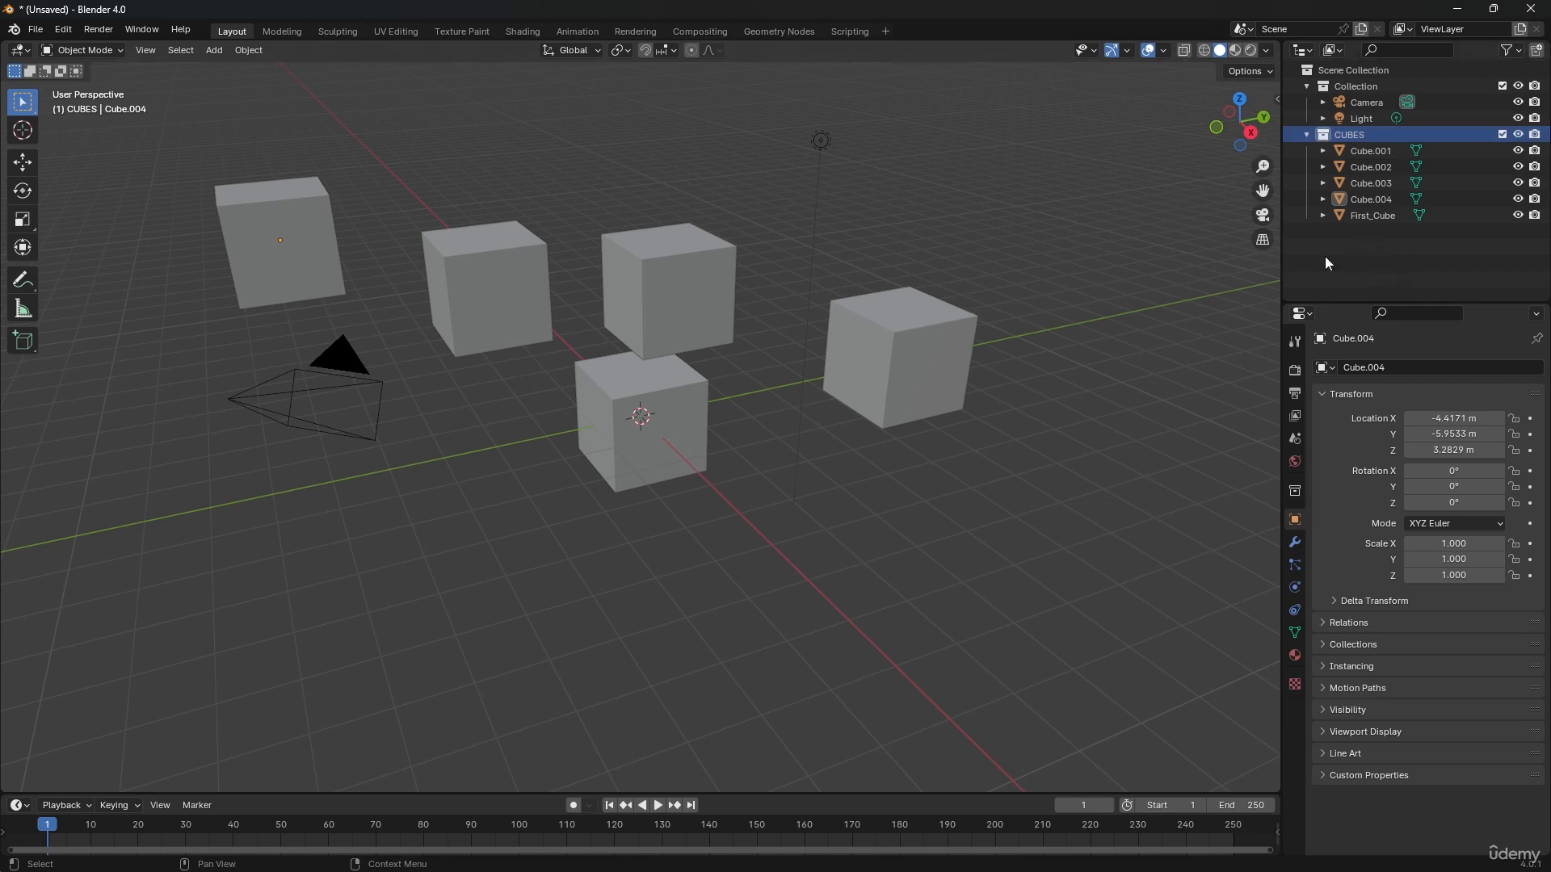
pyautogui.hotkey('shift', 'a')
pyautogui.moveTo(772, 379)
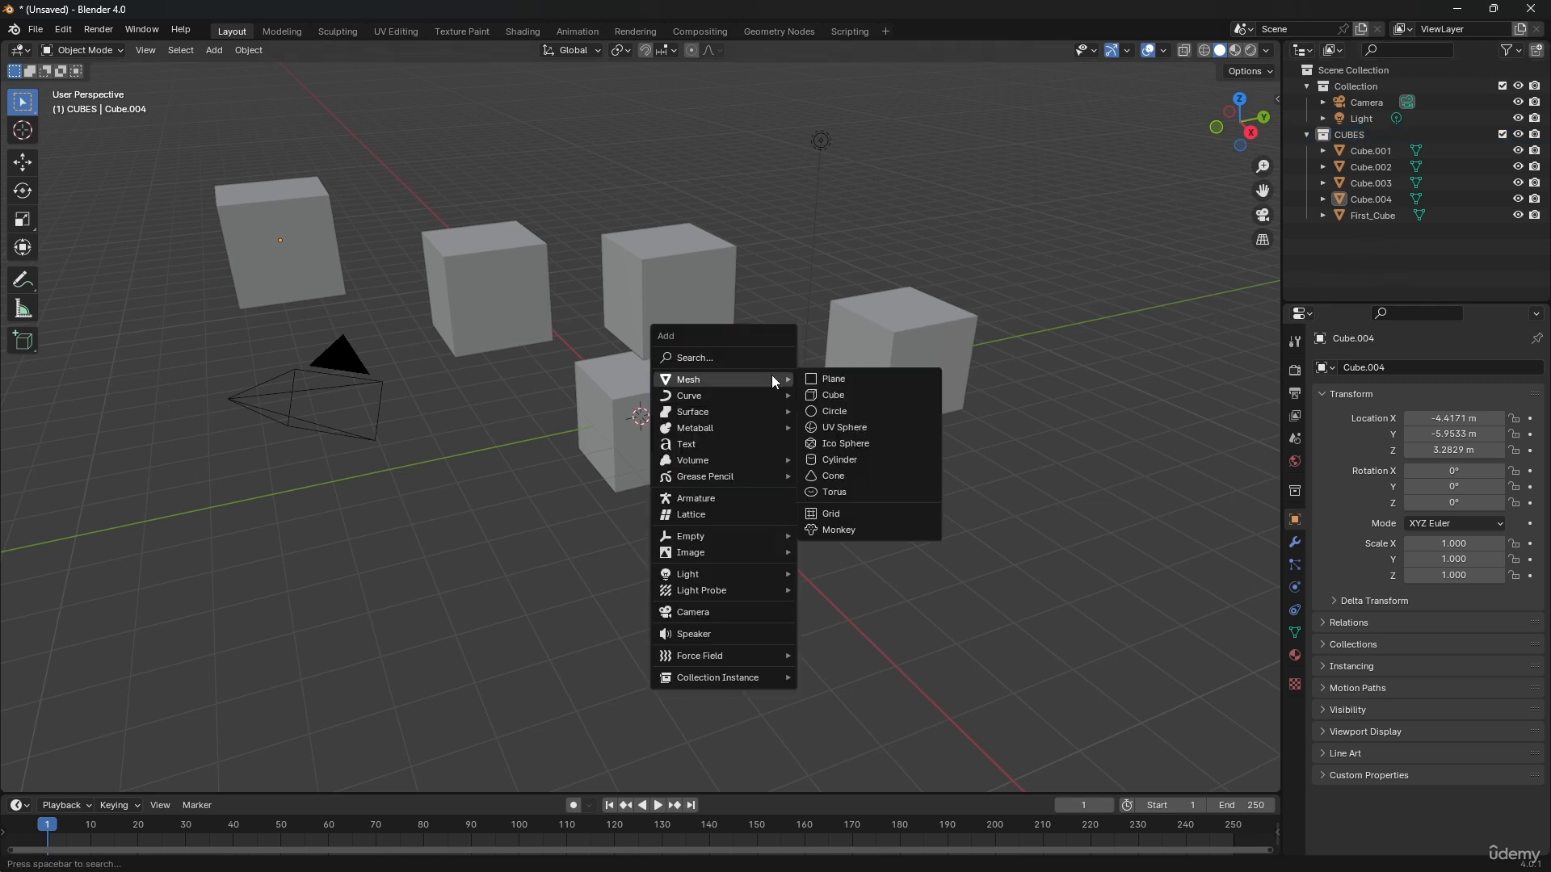
pyautogui.click(848, 427)
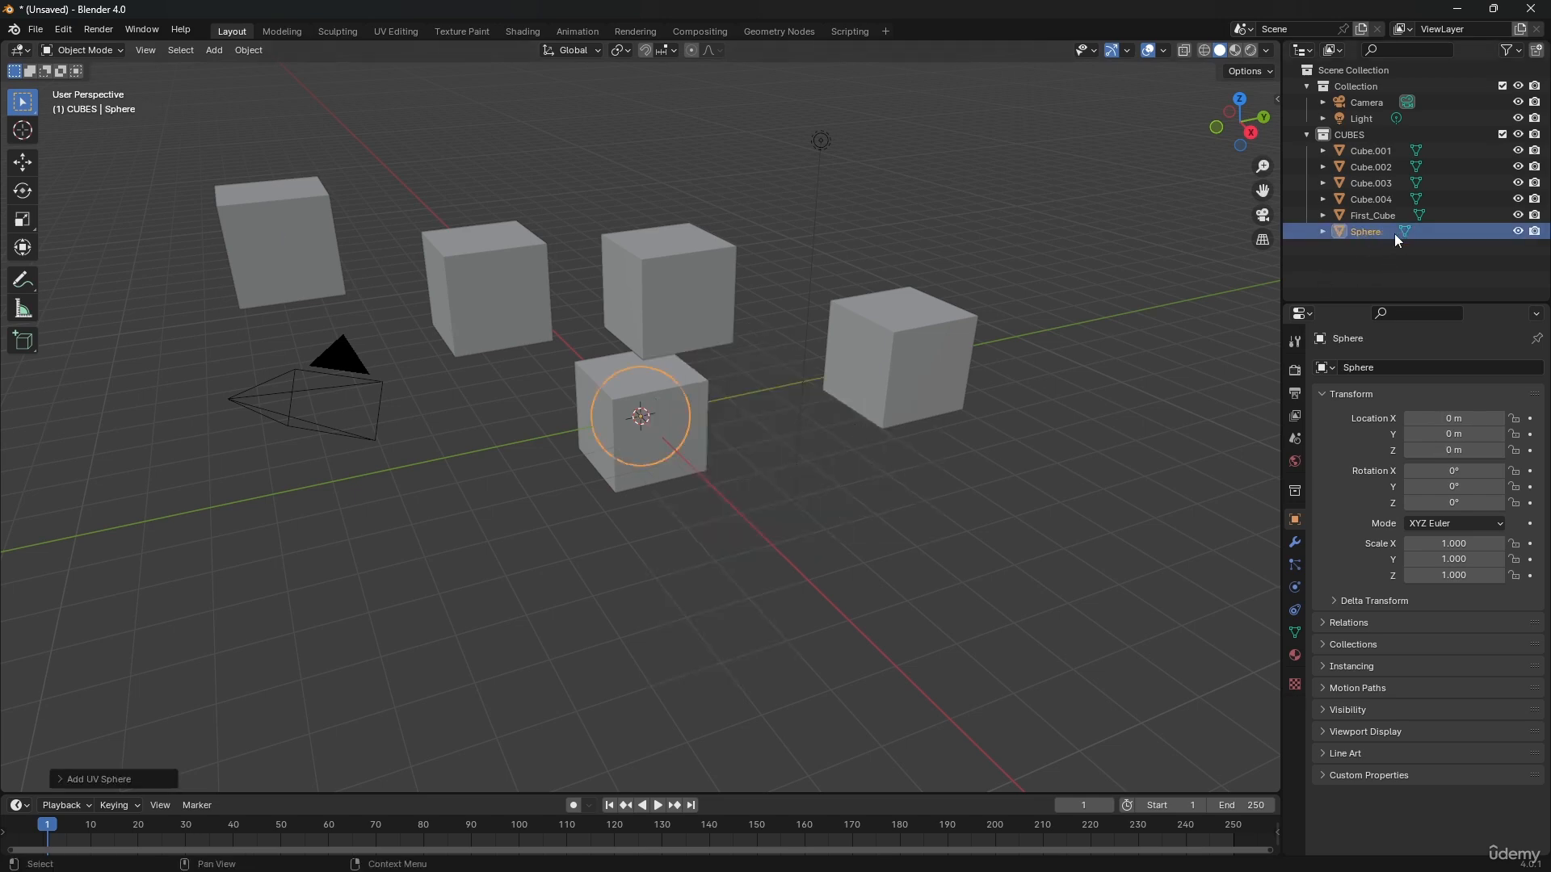
# Step: Make the default Collection active and add another UV Sphere there
pyautogui.click(1322, 86)
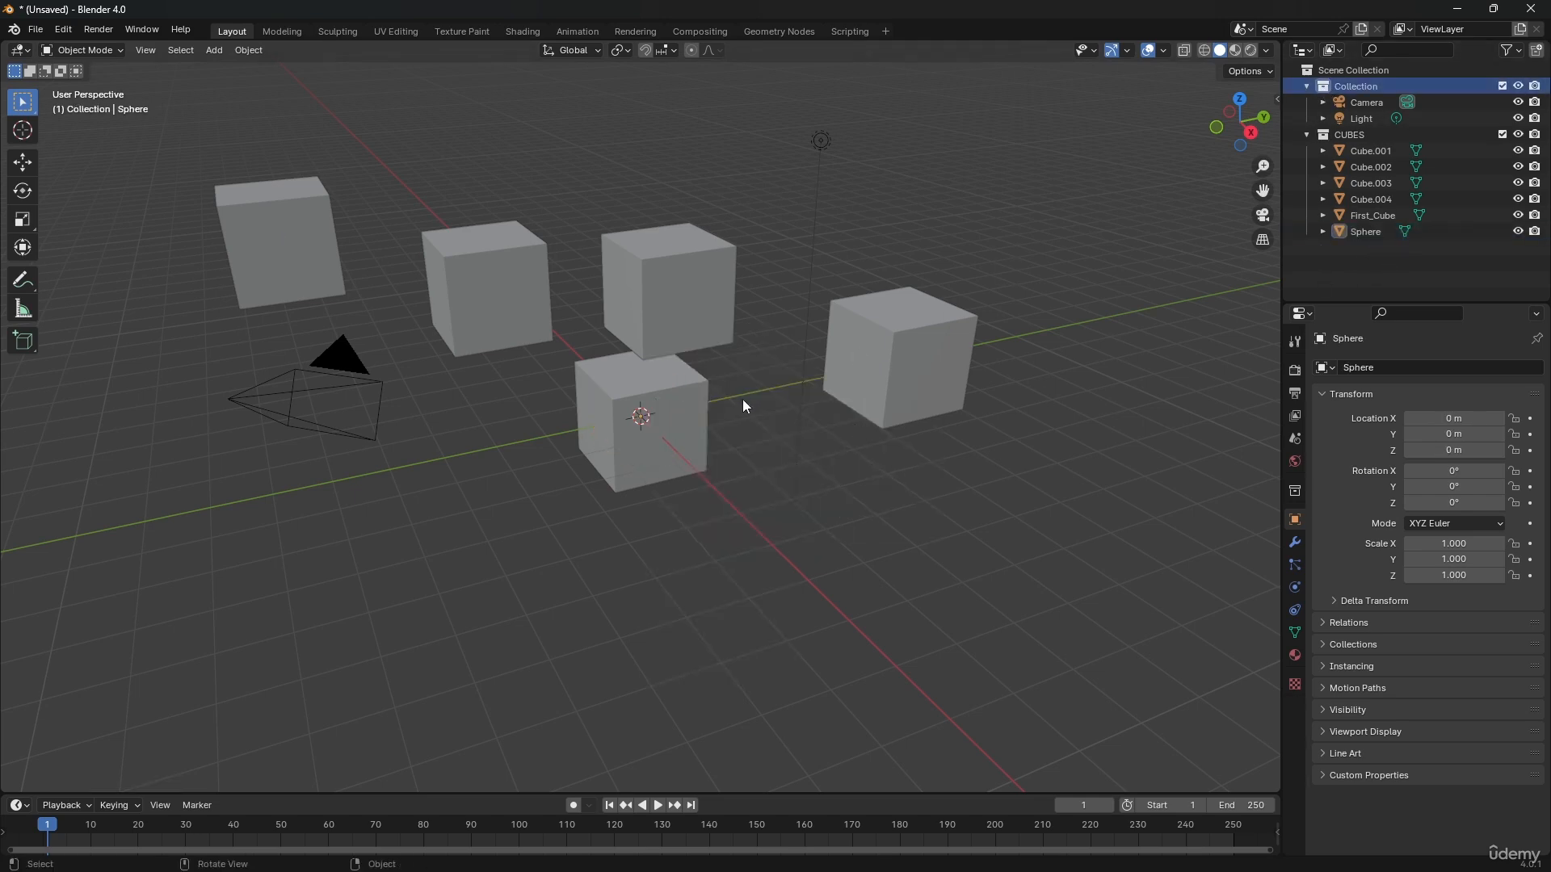
pyautogui.hotkey('shift', 'a')
pyautogui.moveTo(744, 404)
pyautogui.click(814, 451)
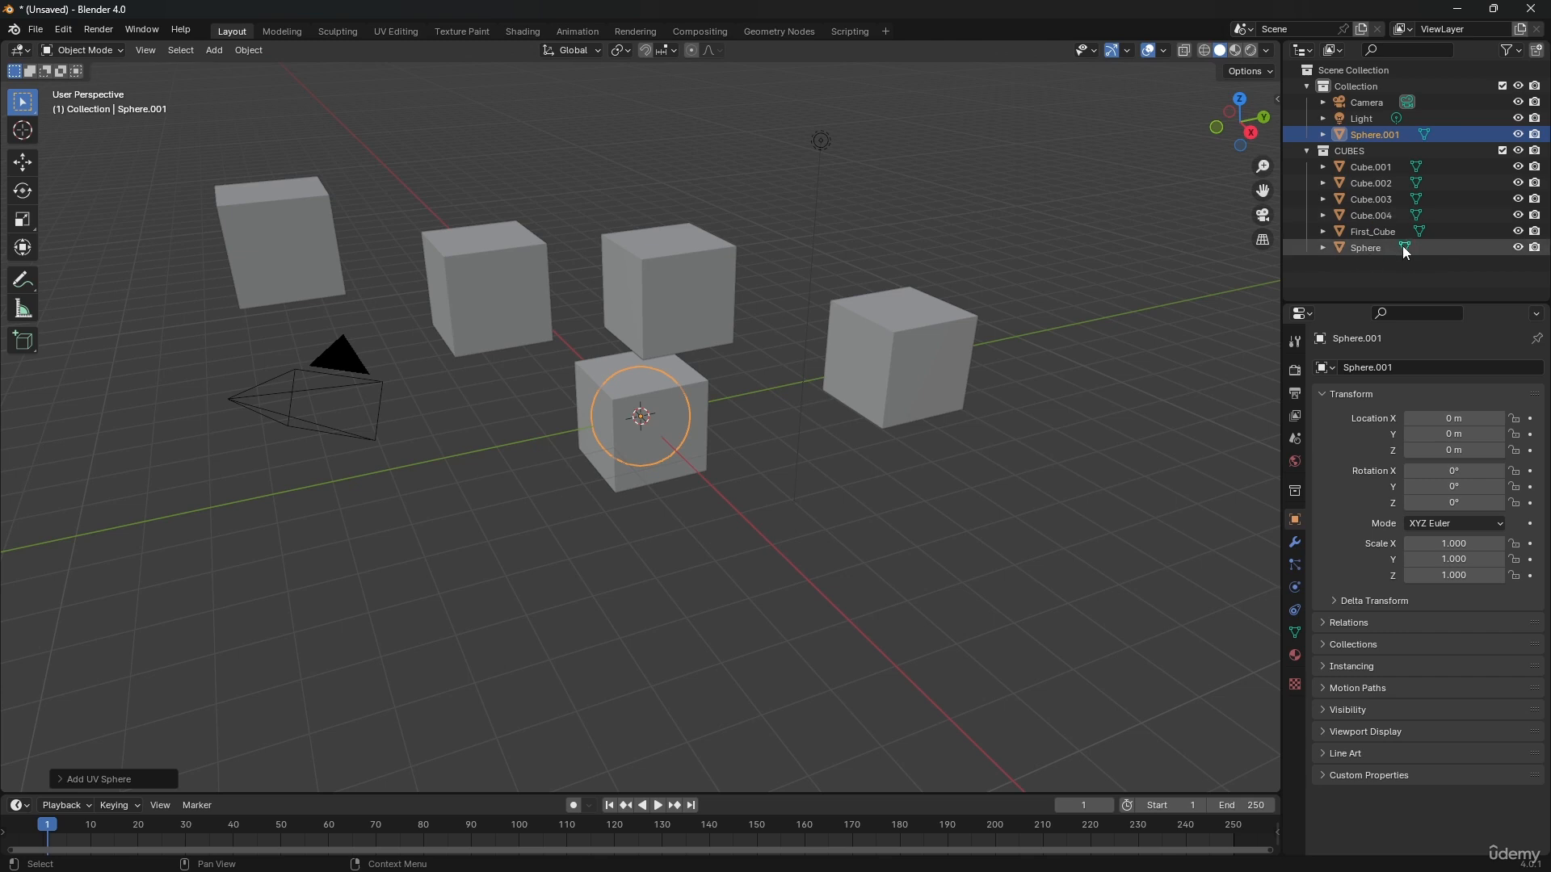
# Step: Show the Selectable and Disable in Viewports restriction toggles in the Outliner and clear the object selection
pyautogui.click(1512, 55)
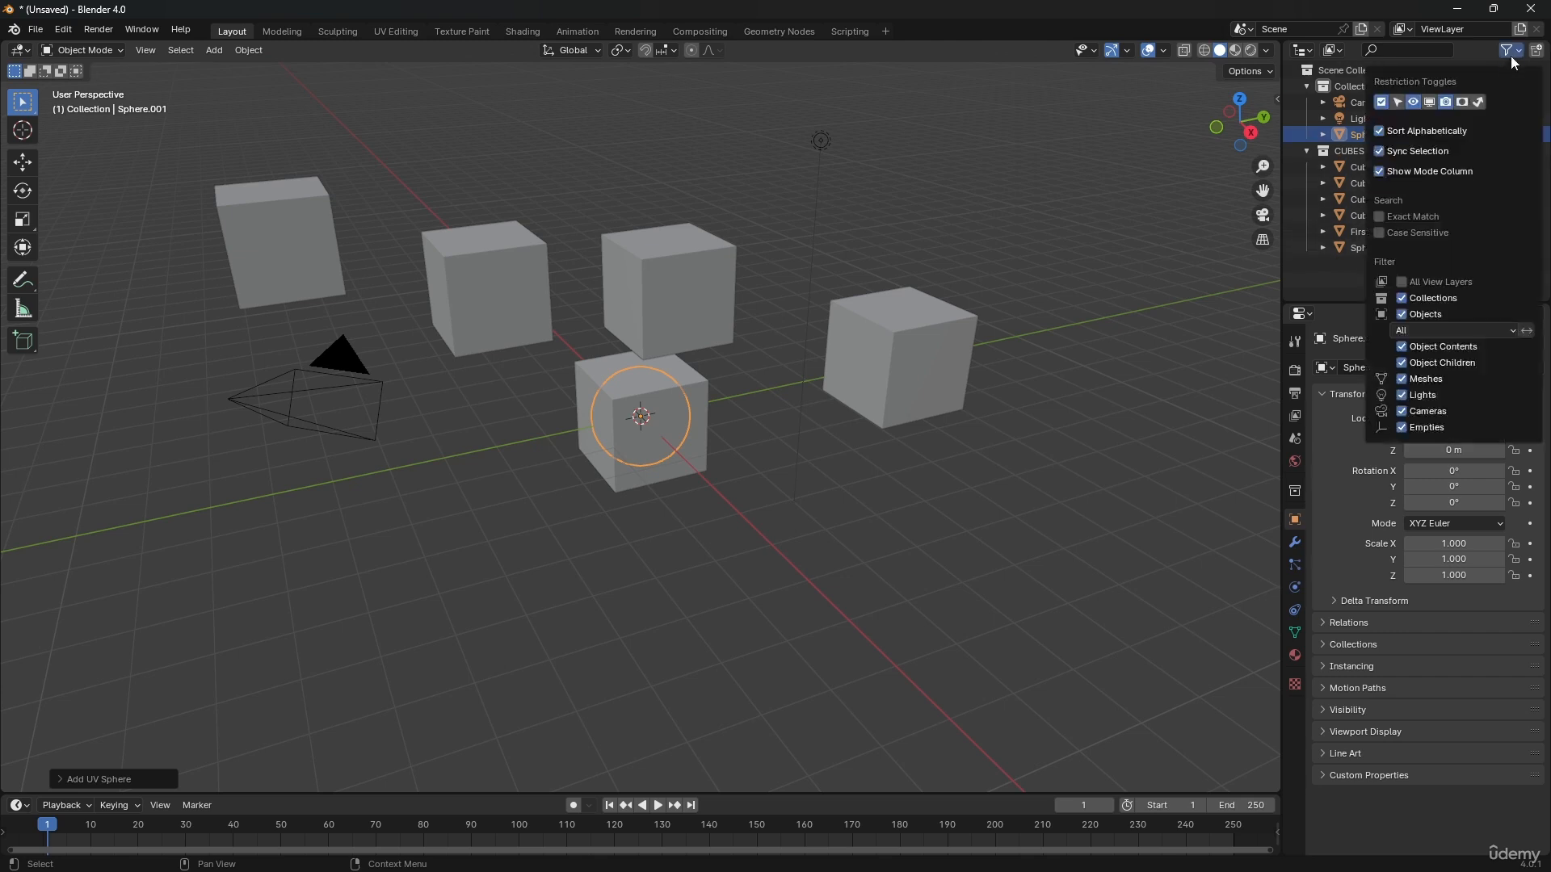
pyautogui.click(1414, 102)
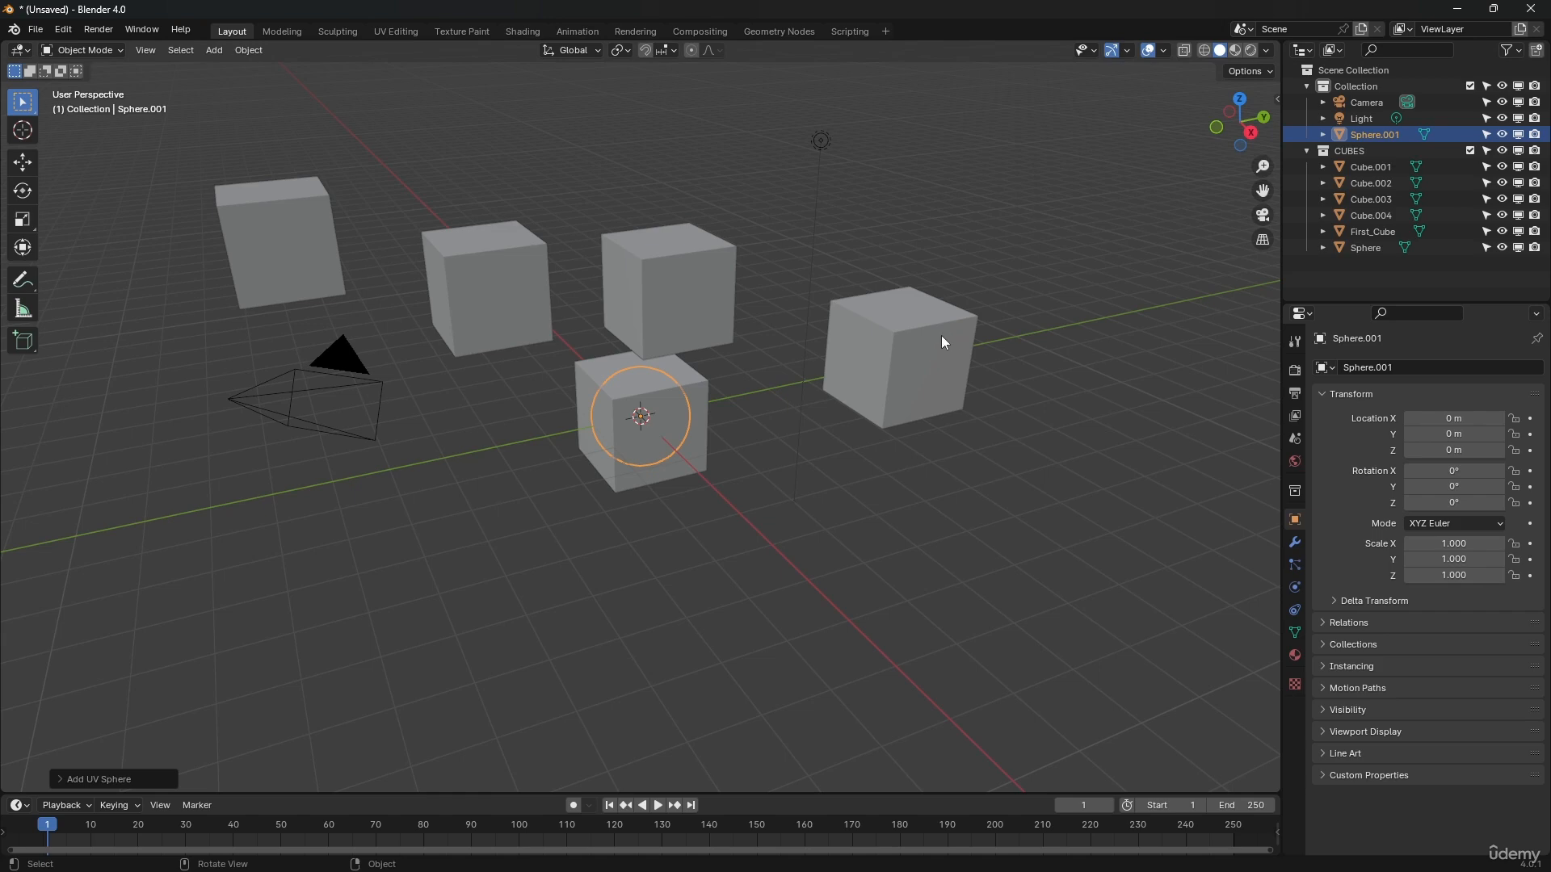
pyautogui.click(735, 384)
# Step: Test the selectability of the cubes with repeated box selections in the viewport and deselect everything
pyautogui.moveTo(735, 383); pyautogui.dragTo(625, 380, button='middle')
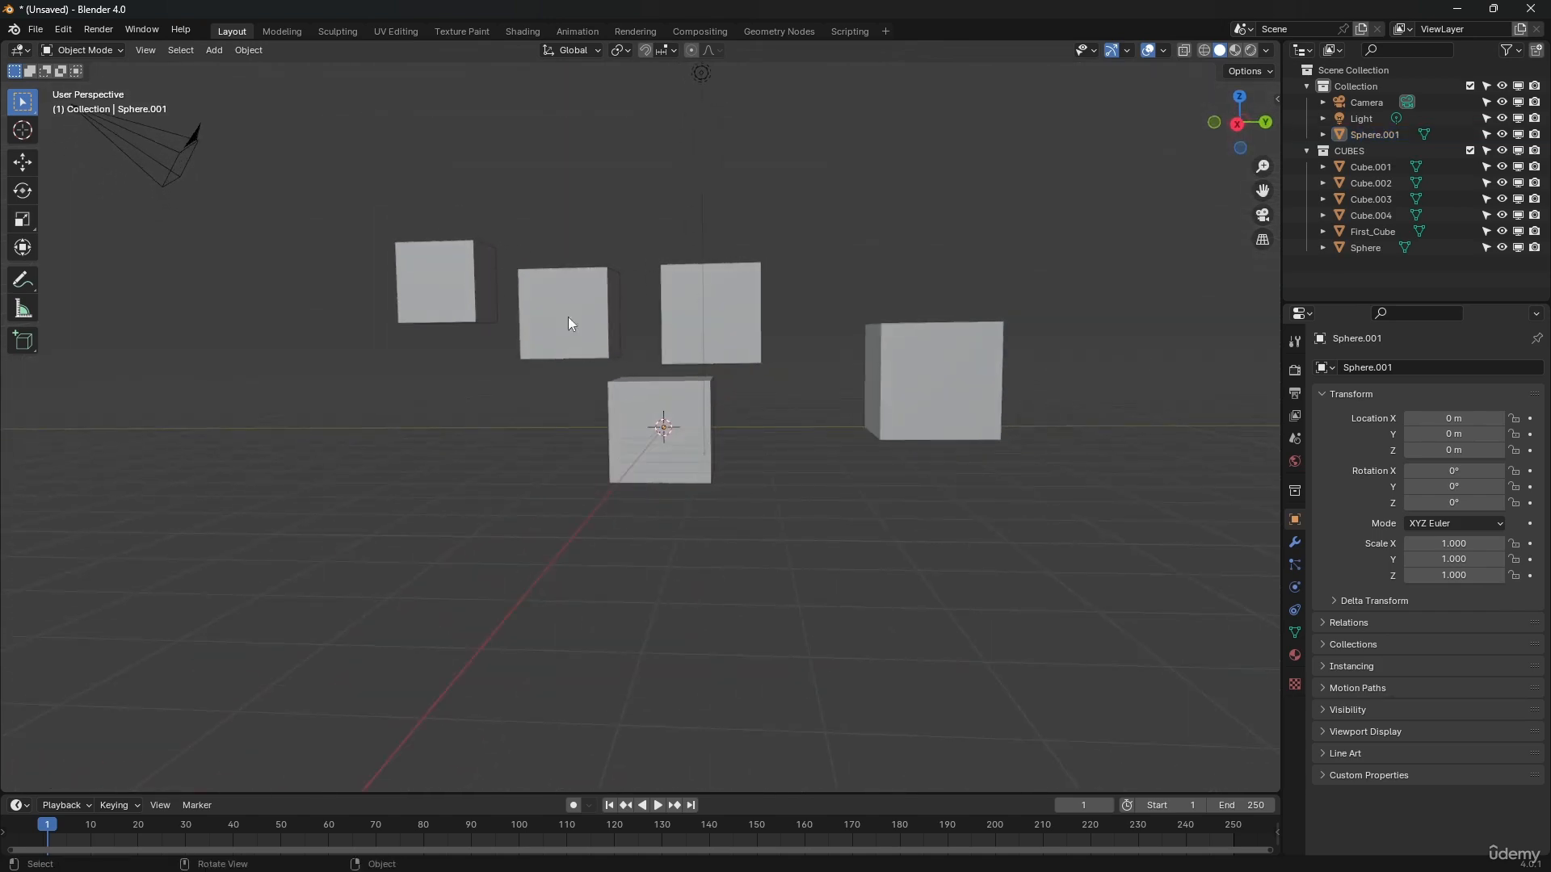
pyautogui.moveTo(522, 275); pyautogui.dragTo(701, 487)
pyautogui.click(670, 512)
pyautogui.moveTo(387, 218); pyautogui.dragTo(714, 496)
pyautogui.moveTo(468, 240); pyautogui.dragTo(704, 423)
pyautogui.moveTo(512, 250); pyautogui.dragTo(721, 430)
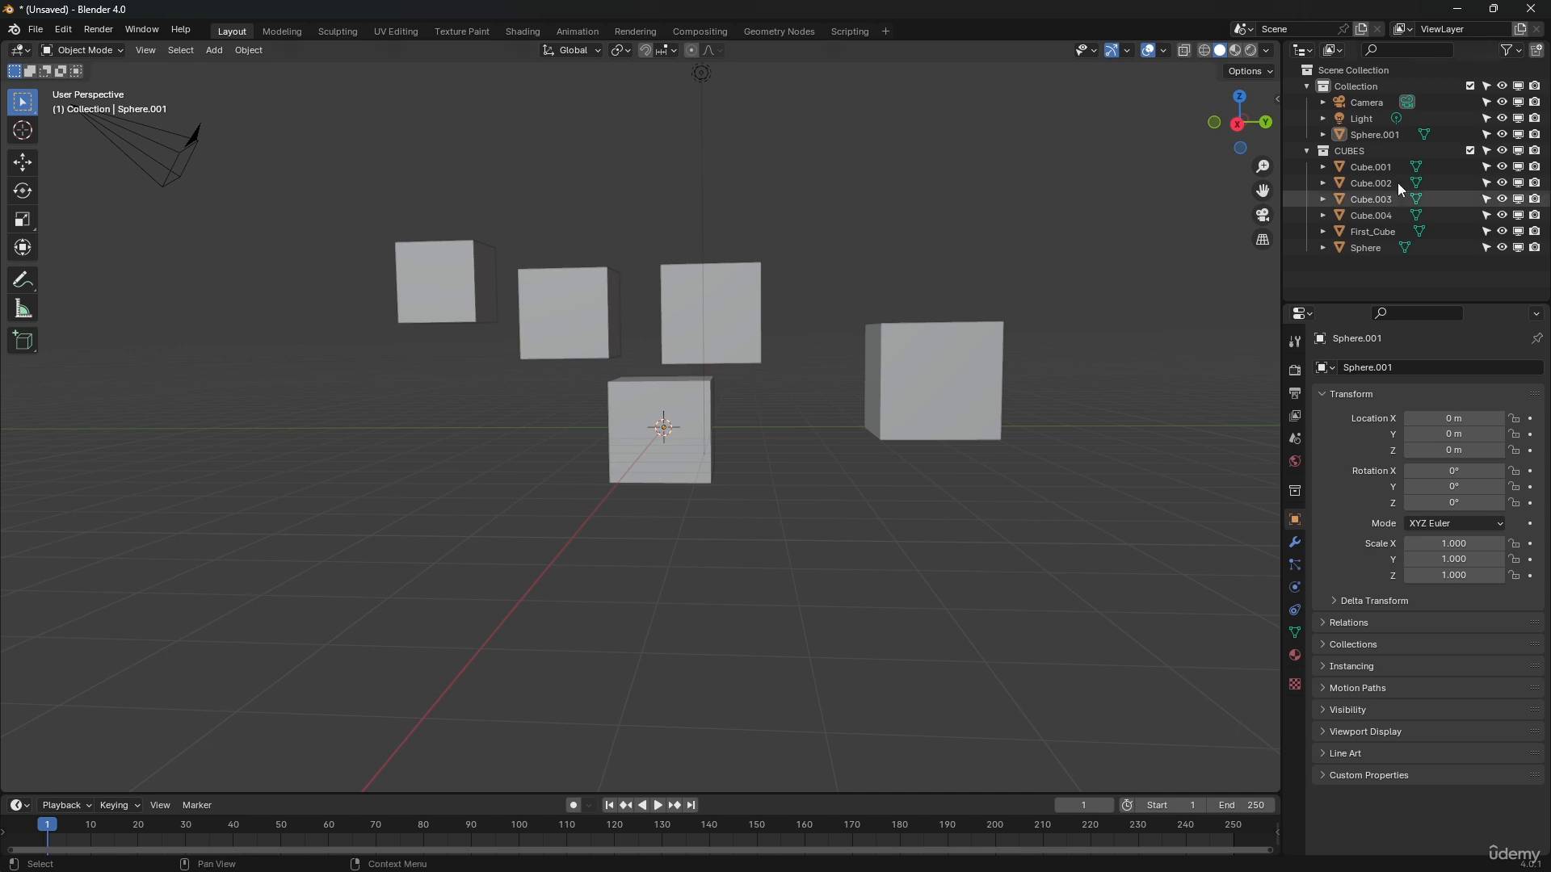
pyautogui.click(1359, 154)
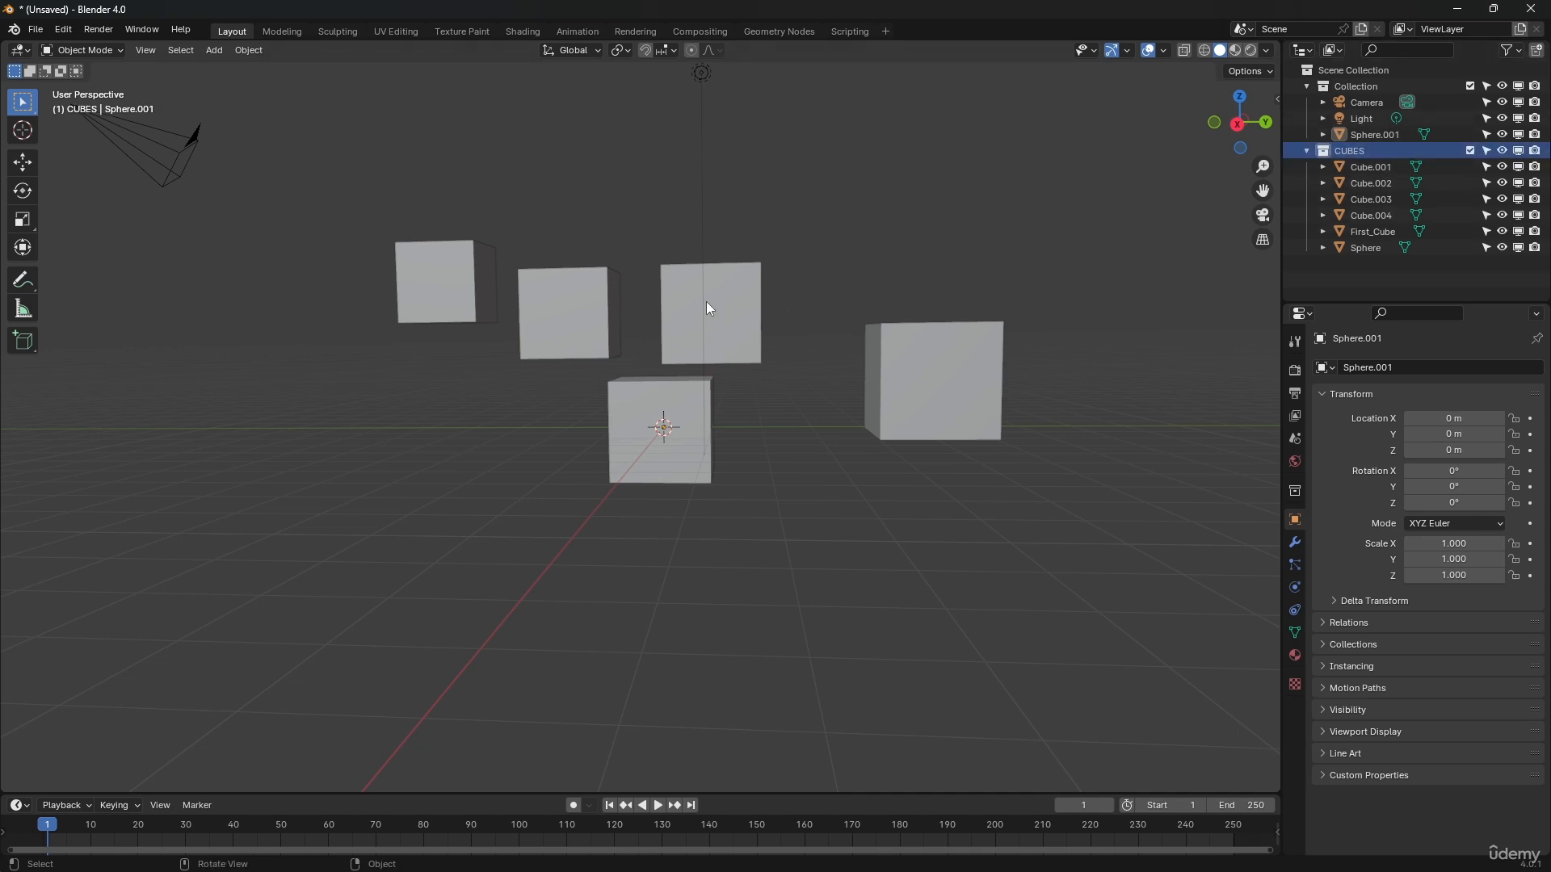
pyautogui.moveTo(576, 287); pyautogui.dragTo(767, 436)
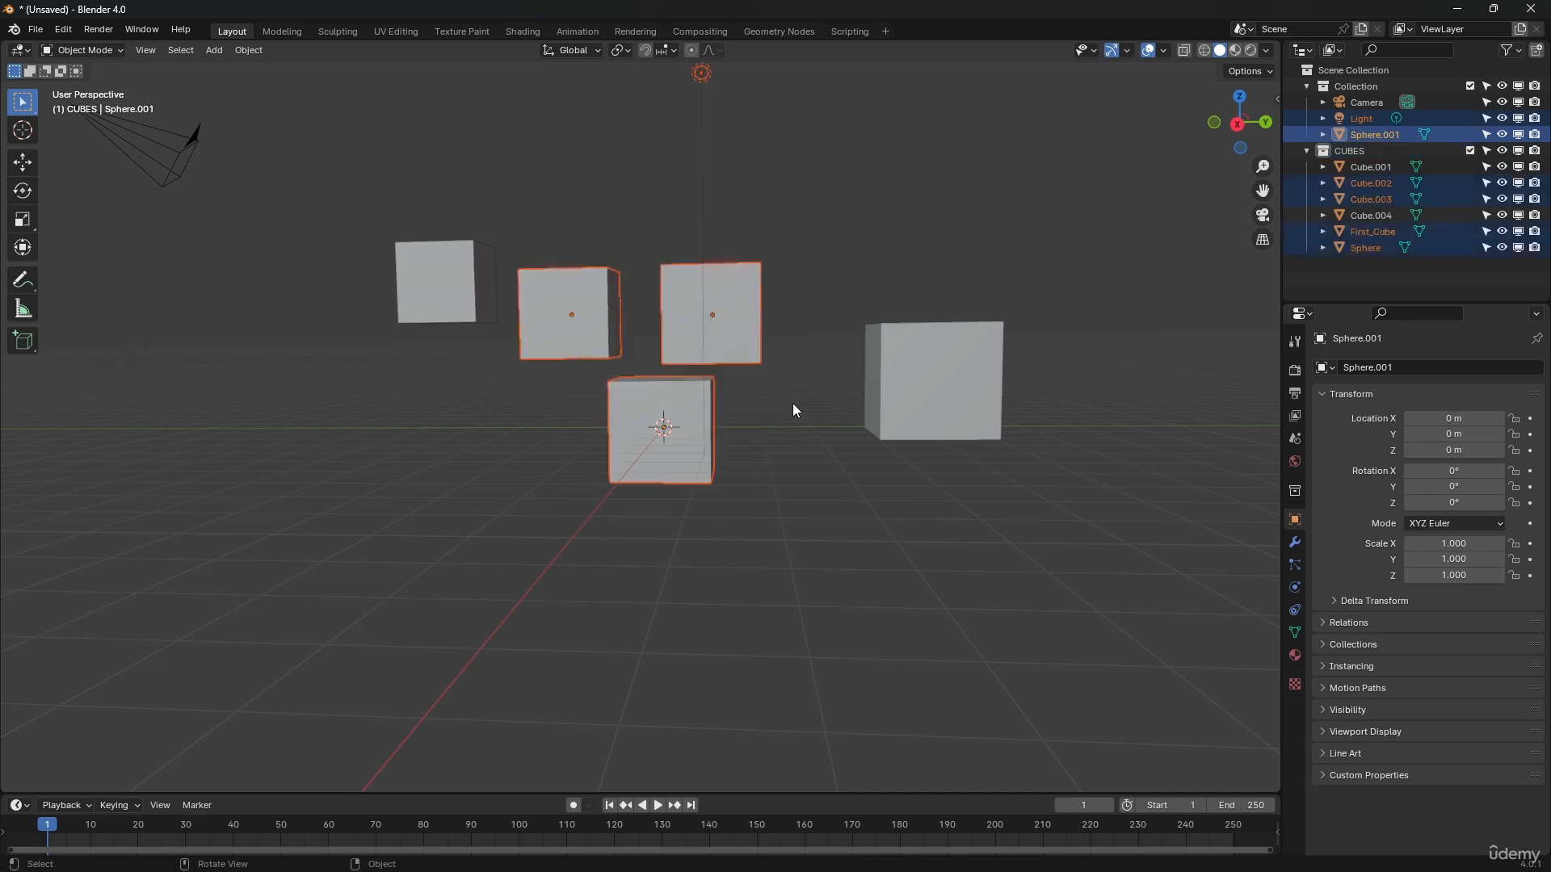
pyautogui.click(819, 383)
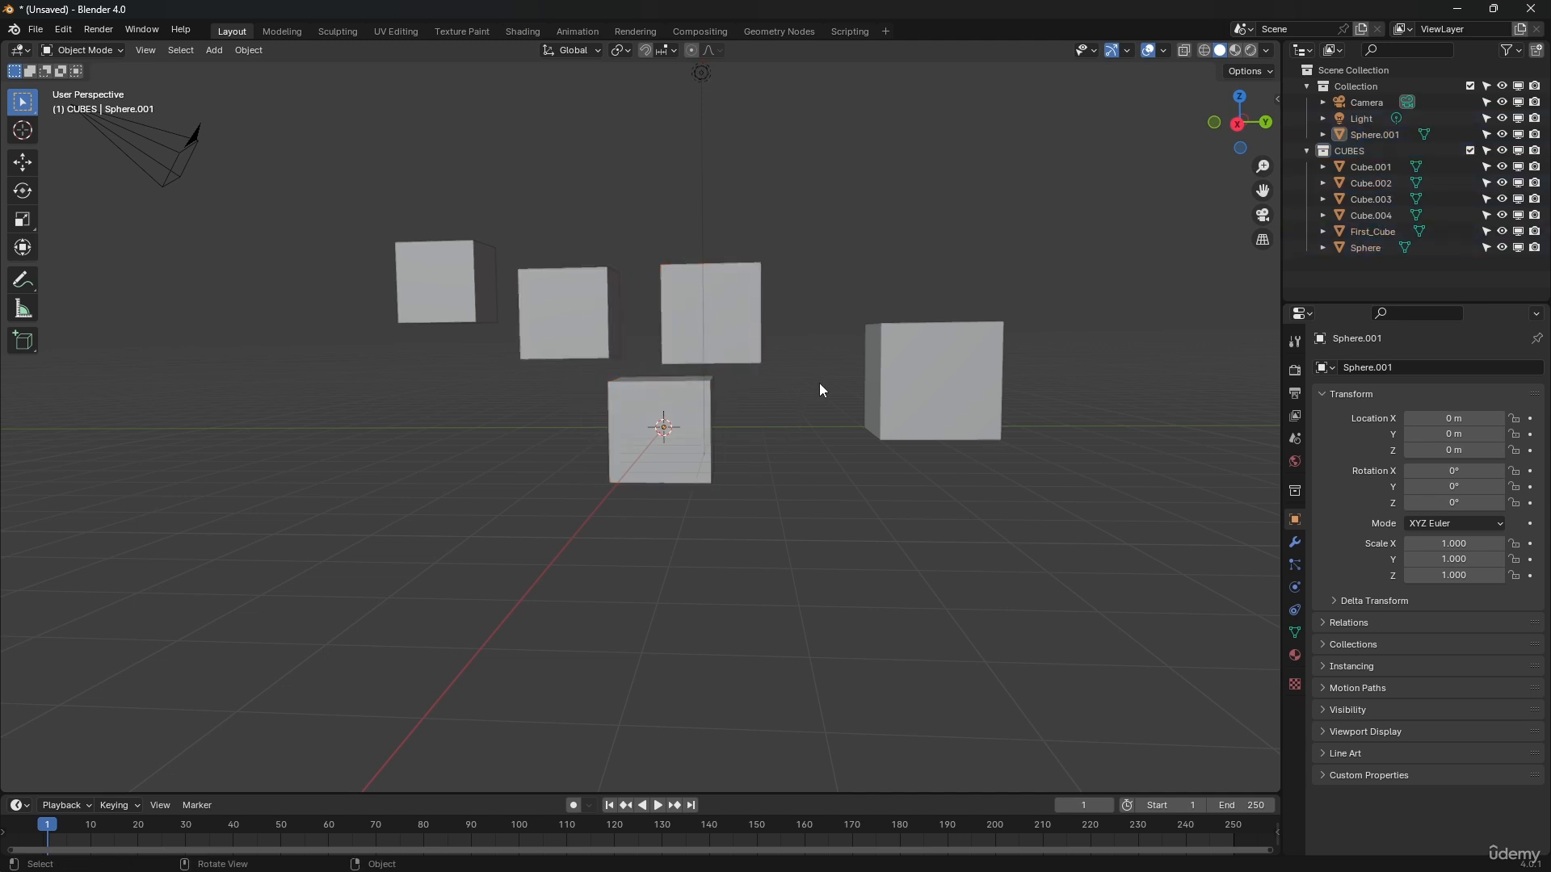
# Step: Toggle the CUBES collection's temporary viewport visibility off and back on twice
pyautogui.click(1503, 149)
pyautogui.click(1503, 149)
pyautogui.click(1503, 149)
pyautogui.click(1503, 150)
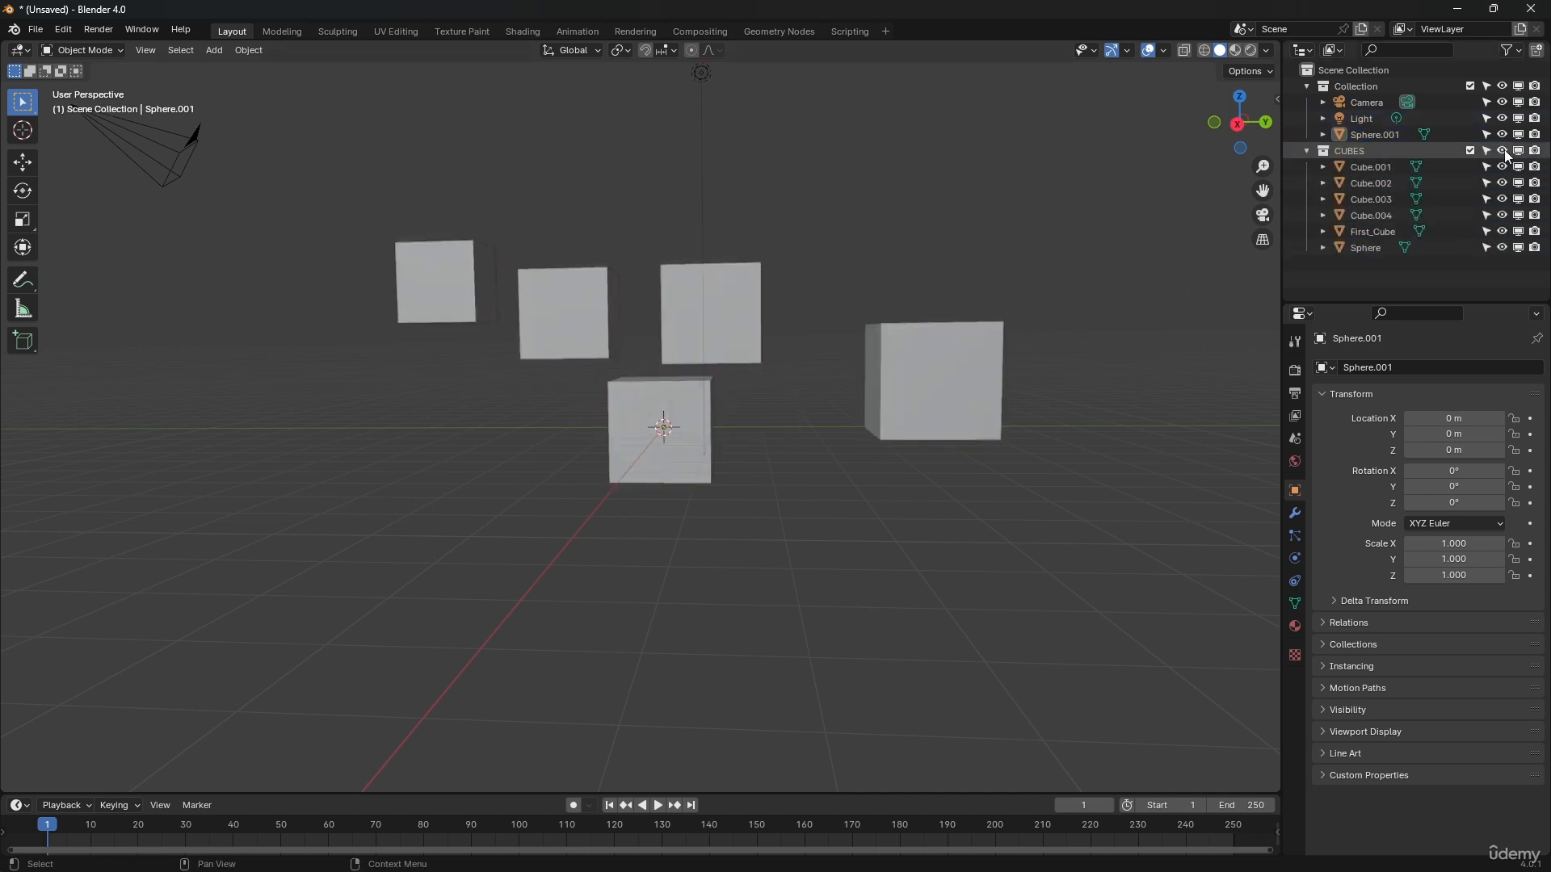
# Step: Hide Cube.003, Cube.002 and Cube.004 one by one in the viewport and unhide all objects again
pyautogui.moveTo(598, 328); pyautogui.dragTo(633, 387, button='middle')
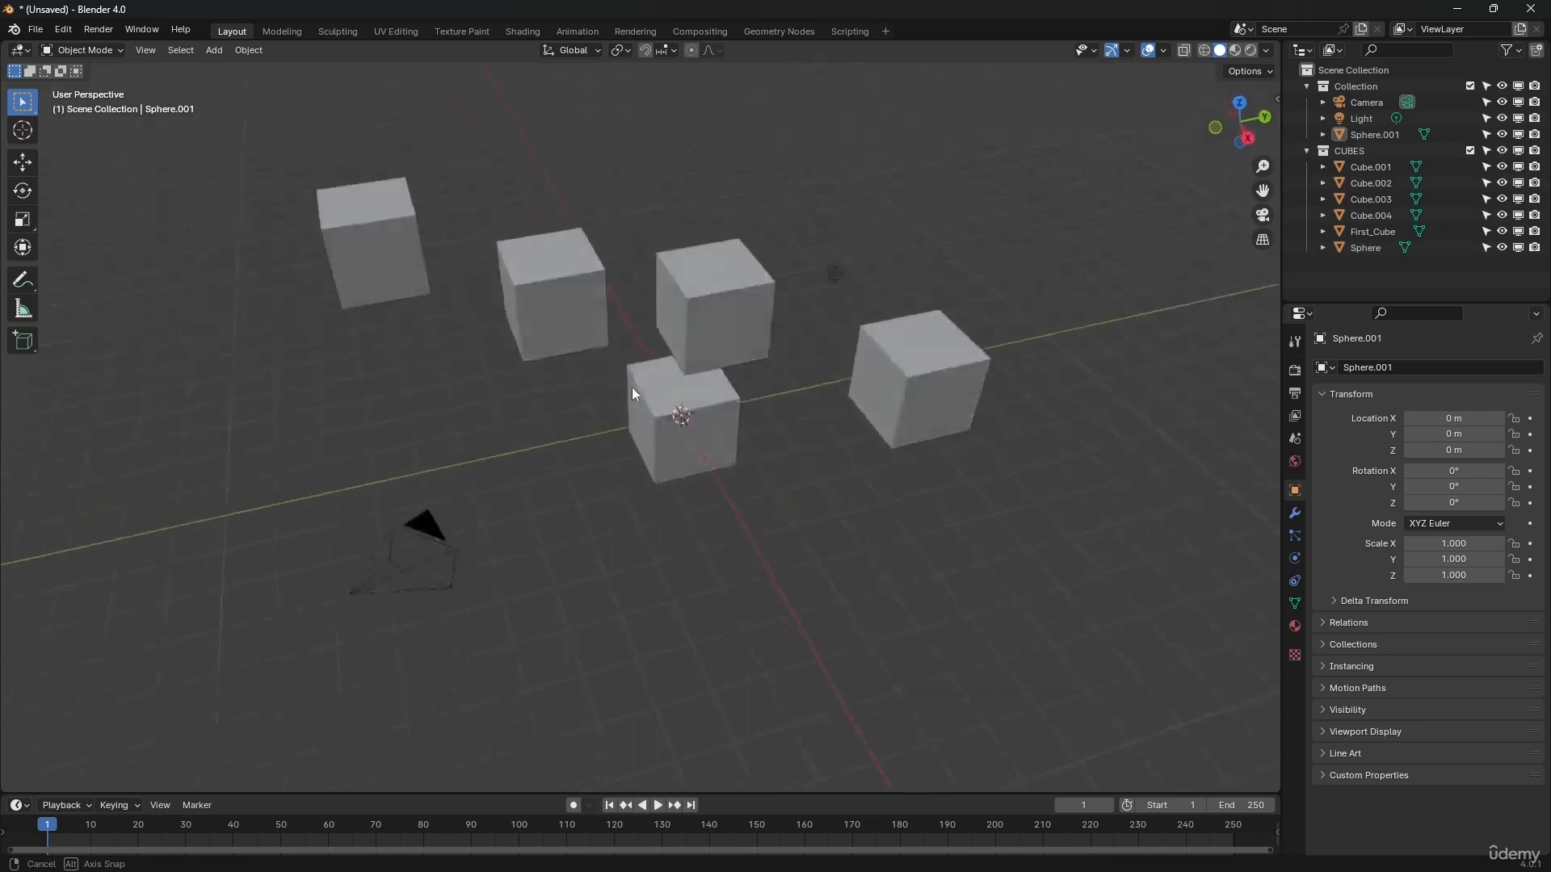
pyautogui.keyDown('shift'); pyautogui.moveTo(633, 329); pyautogui.dragTo(664, 399, button='middle'); pyautogui.keyUp('shift')
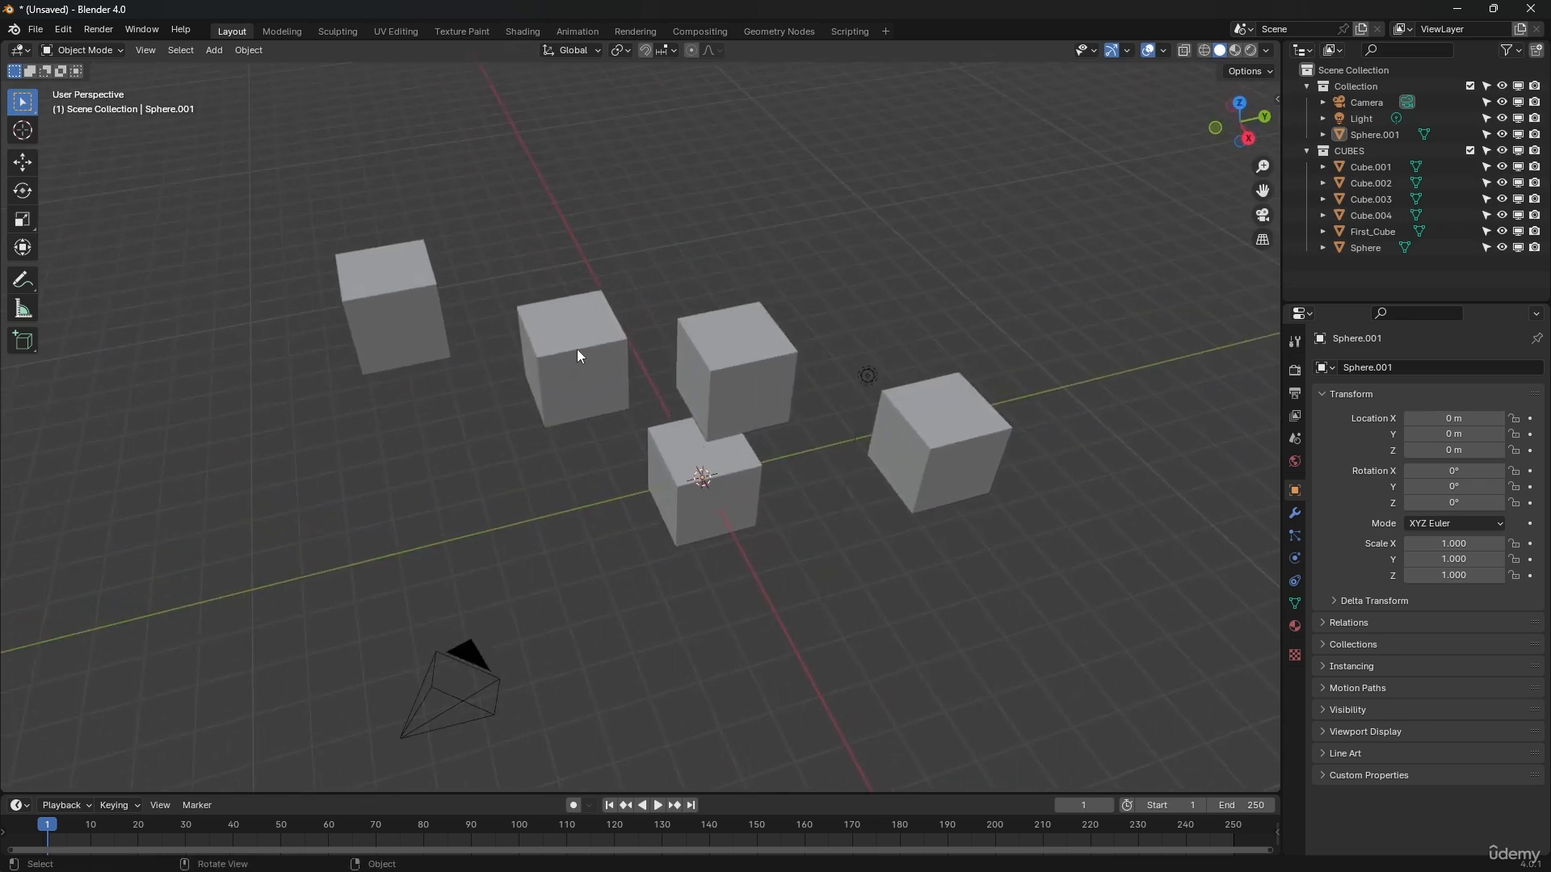
pyautogui.scroll(3, 570, 346)
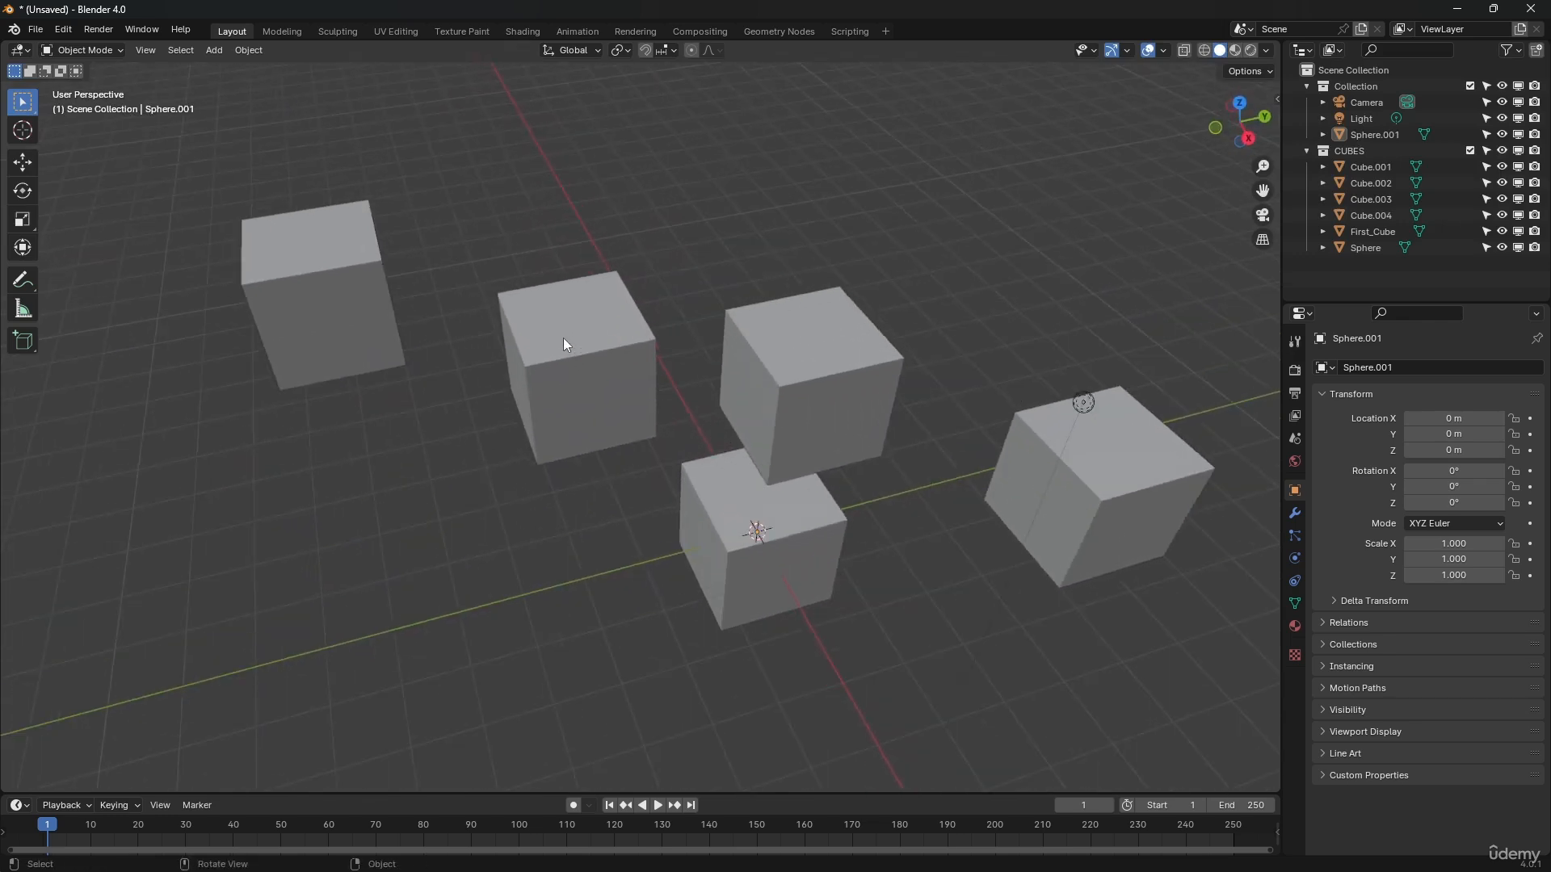
pyautogui.click(594, 388)
pyautogui.press('h')
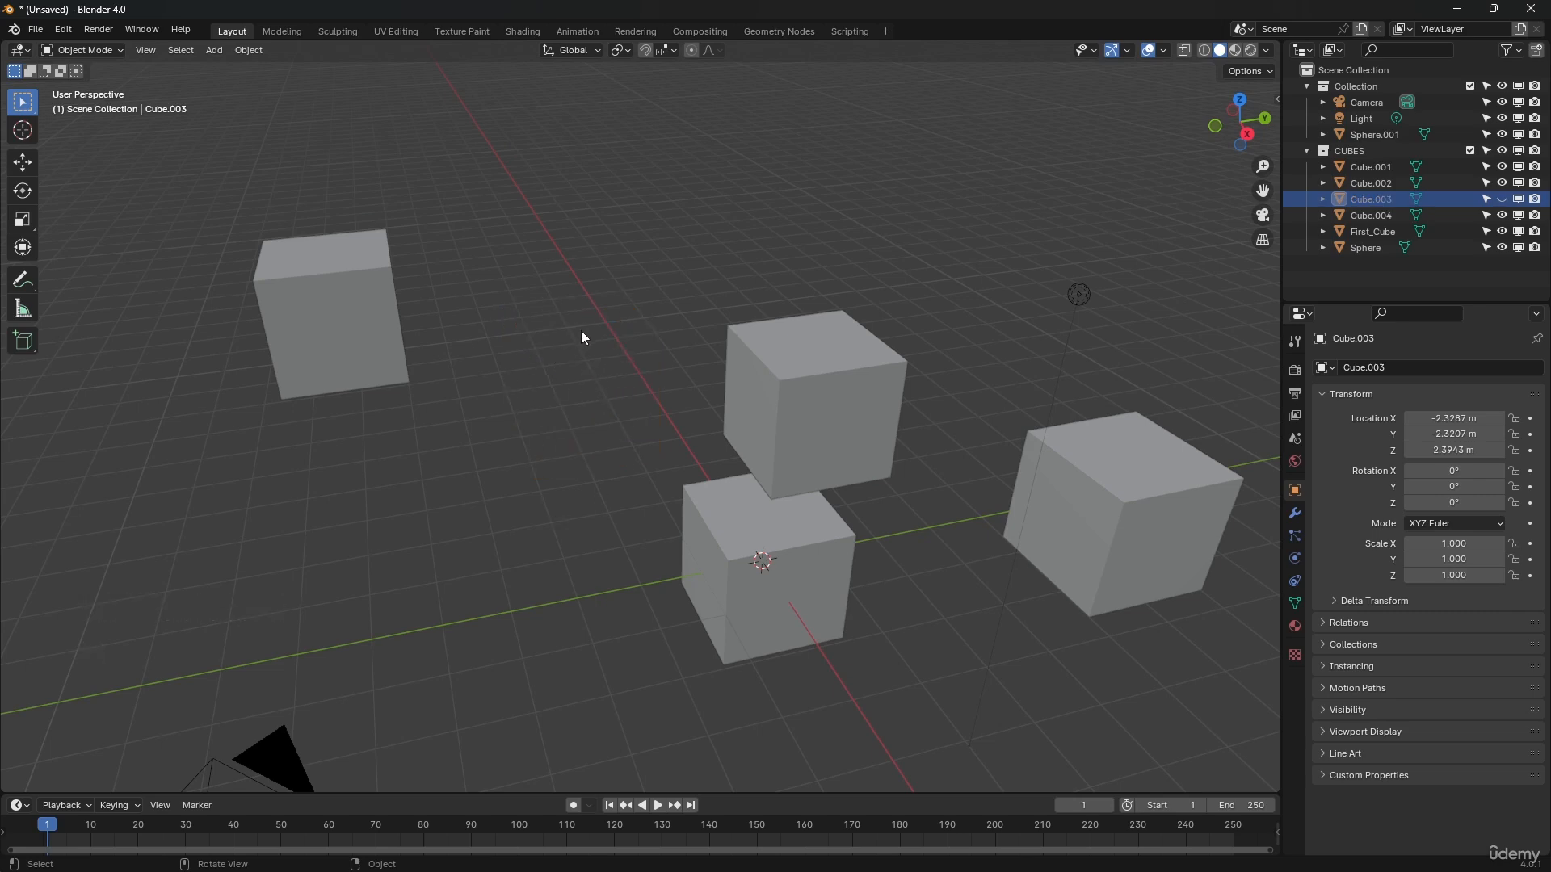
pyautogui.click(795, 359)
pyautogui.press('h')
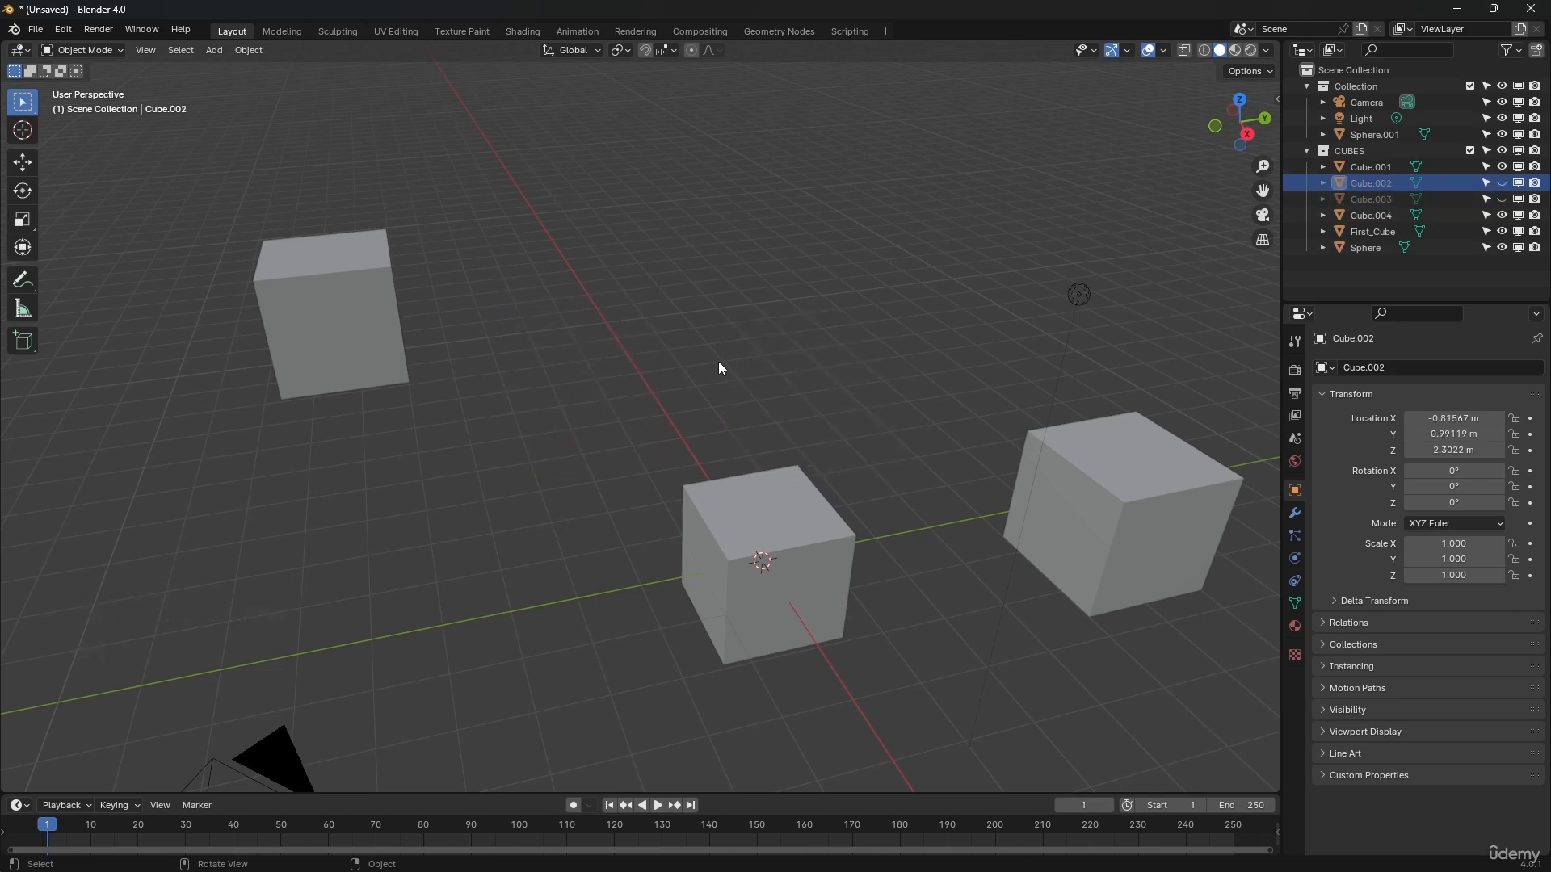
pyautogui.click(337, 336)
pyautogui.press('h')
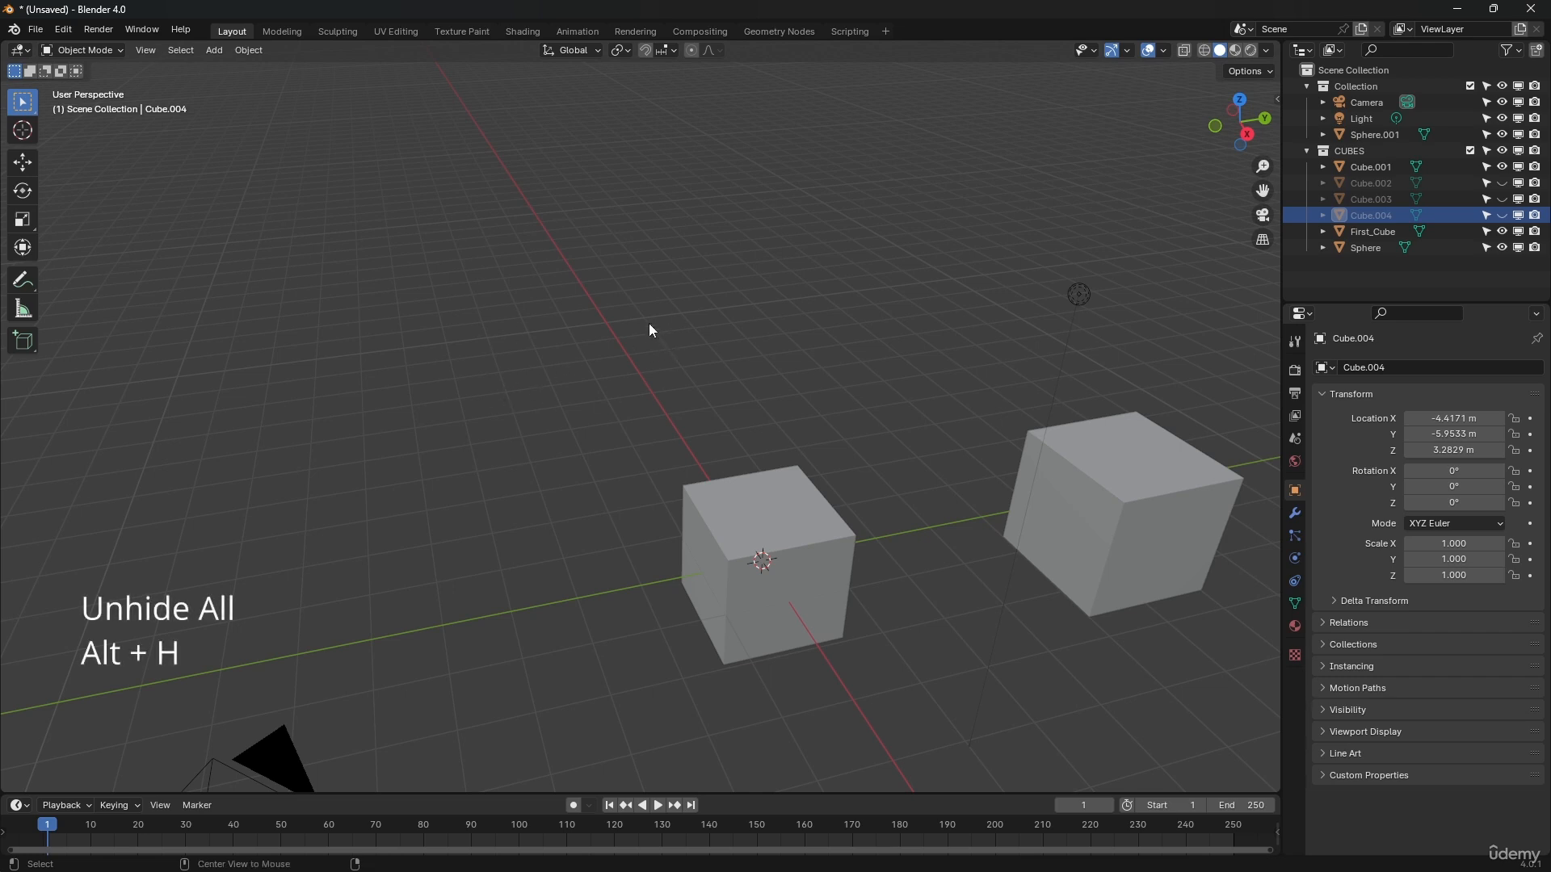
pyautogui.hotkey('alt', 'h')
pyautogui.click(572, 279)
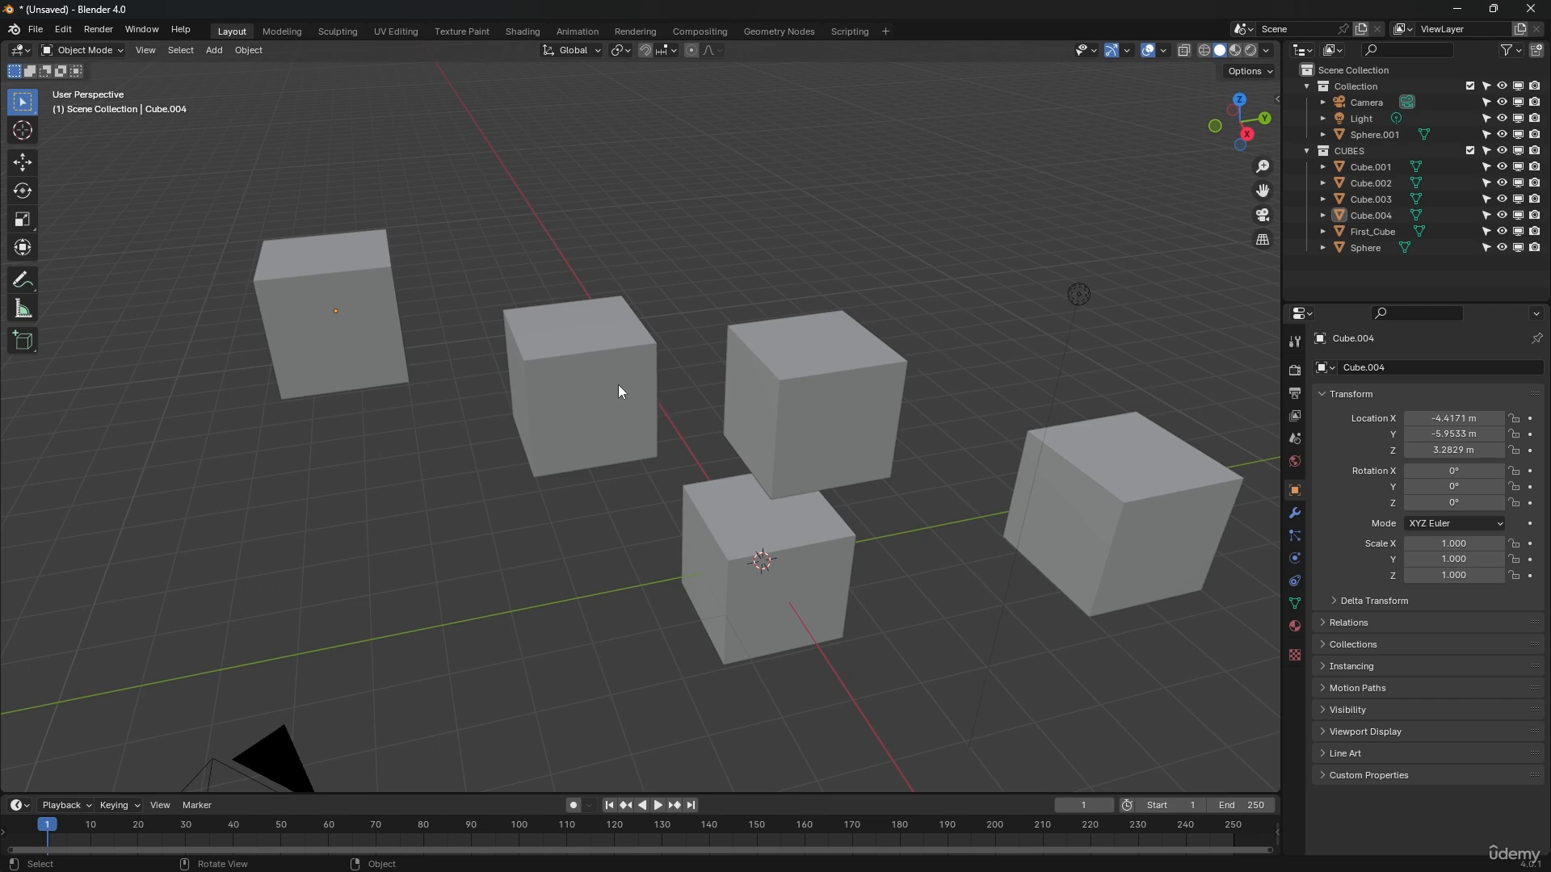
# Step: Isolate Cube.003 in local view, toggling the isolation off and on again
pyautogui.click(588, 313)
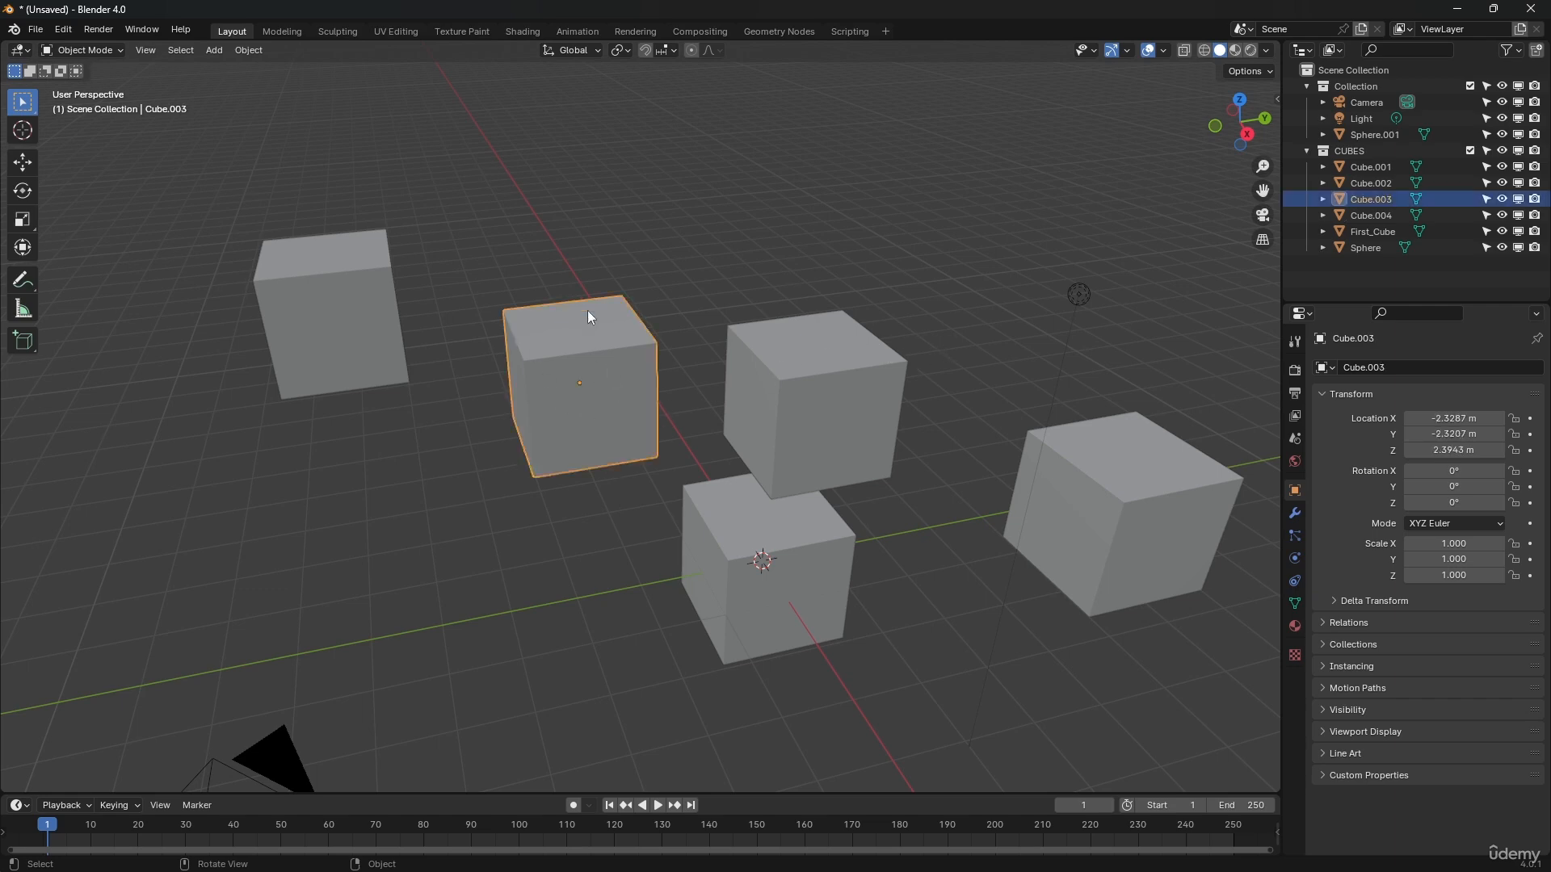
pyautogui.press('/')
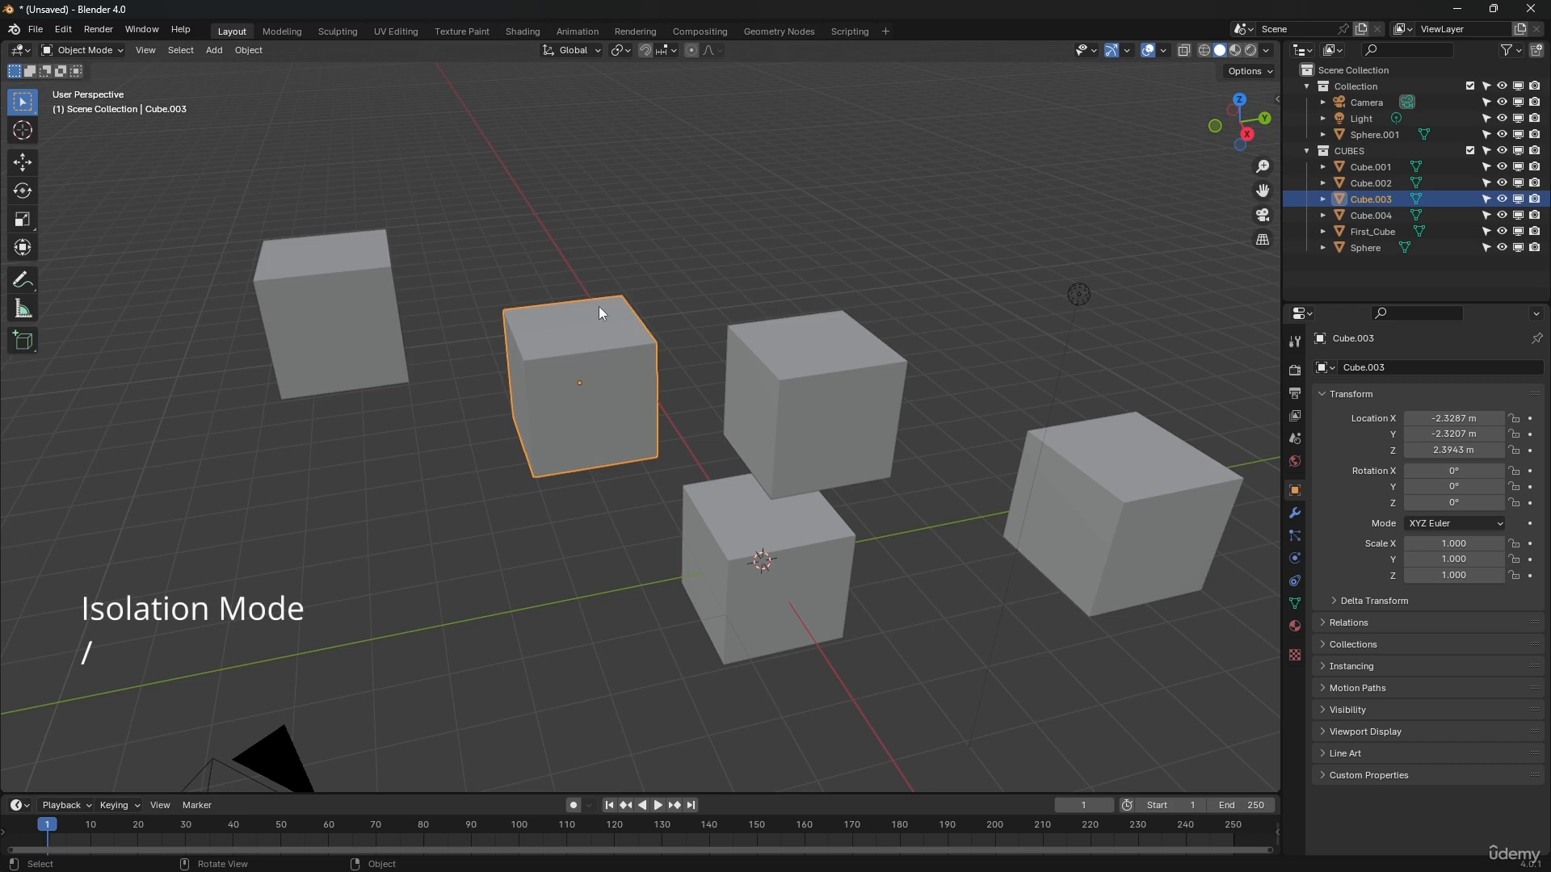
pyautogui.press('/')
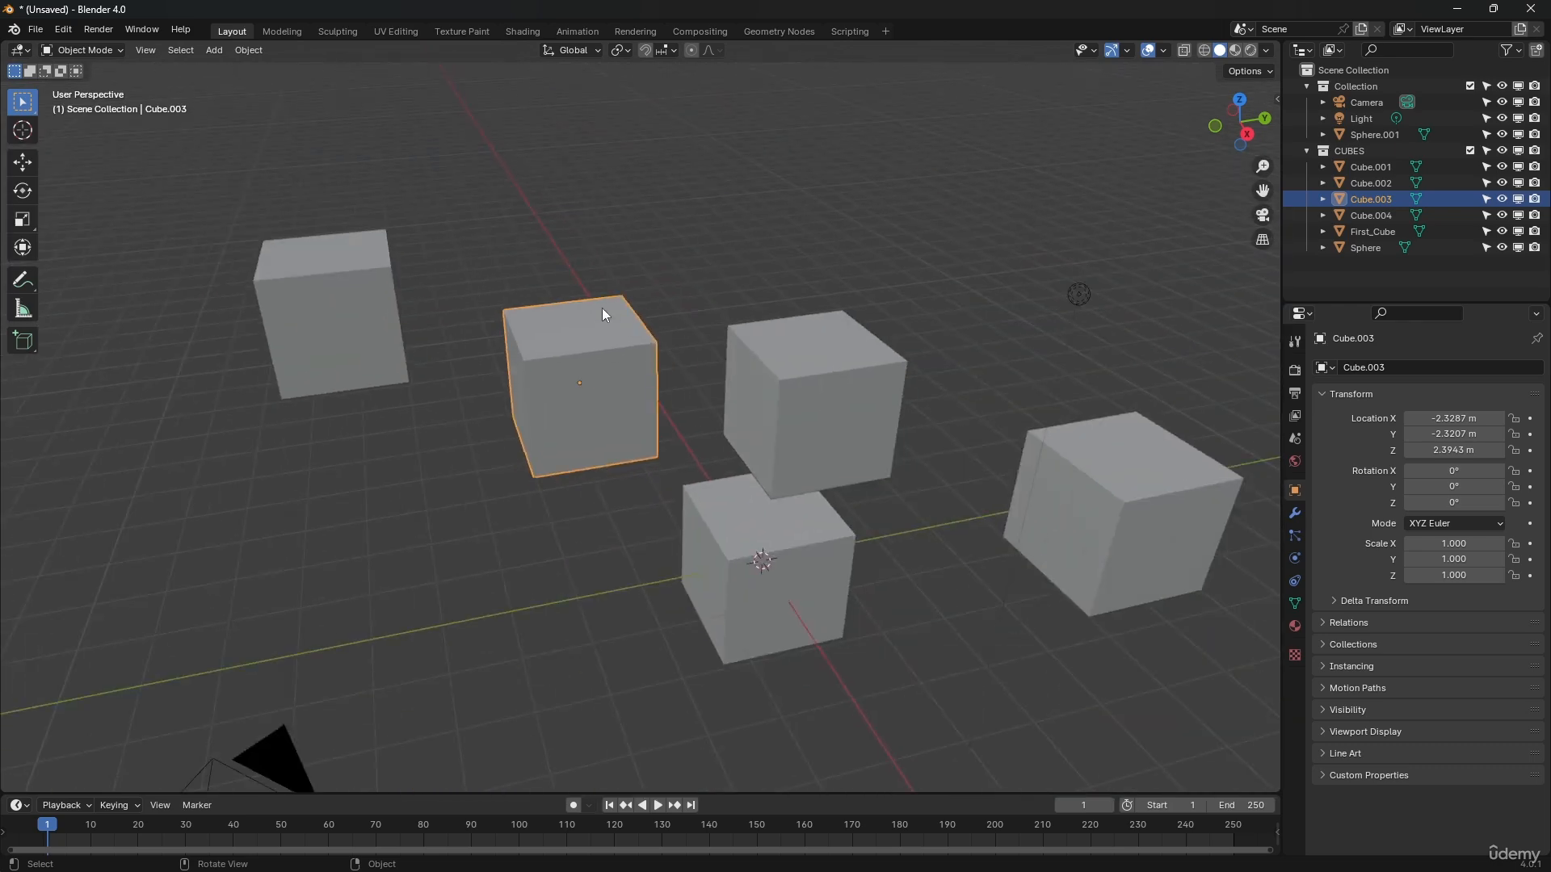
pyautogui.press('/')
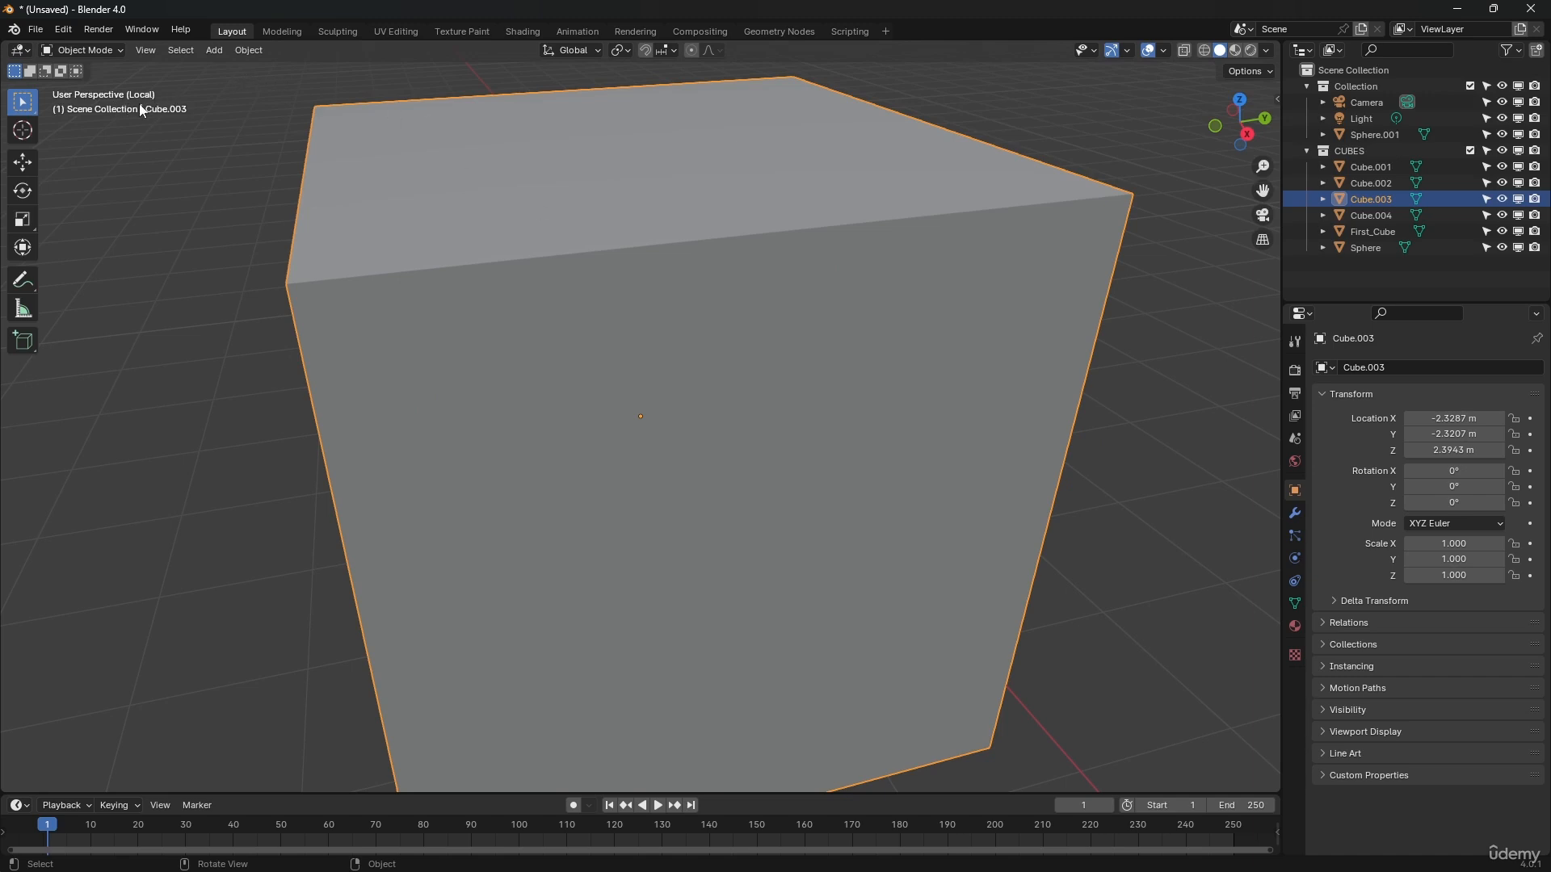
pyautogui.scroll(-4, 587, 289)
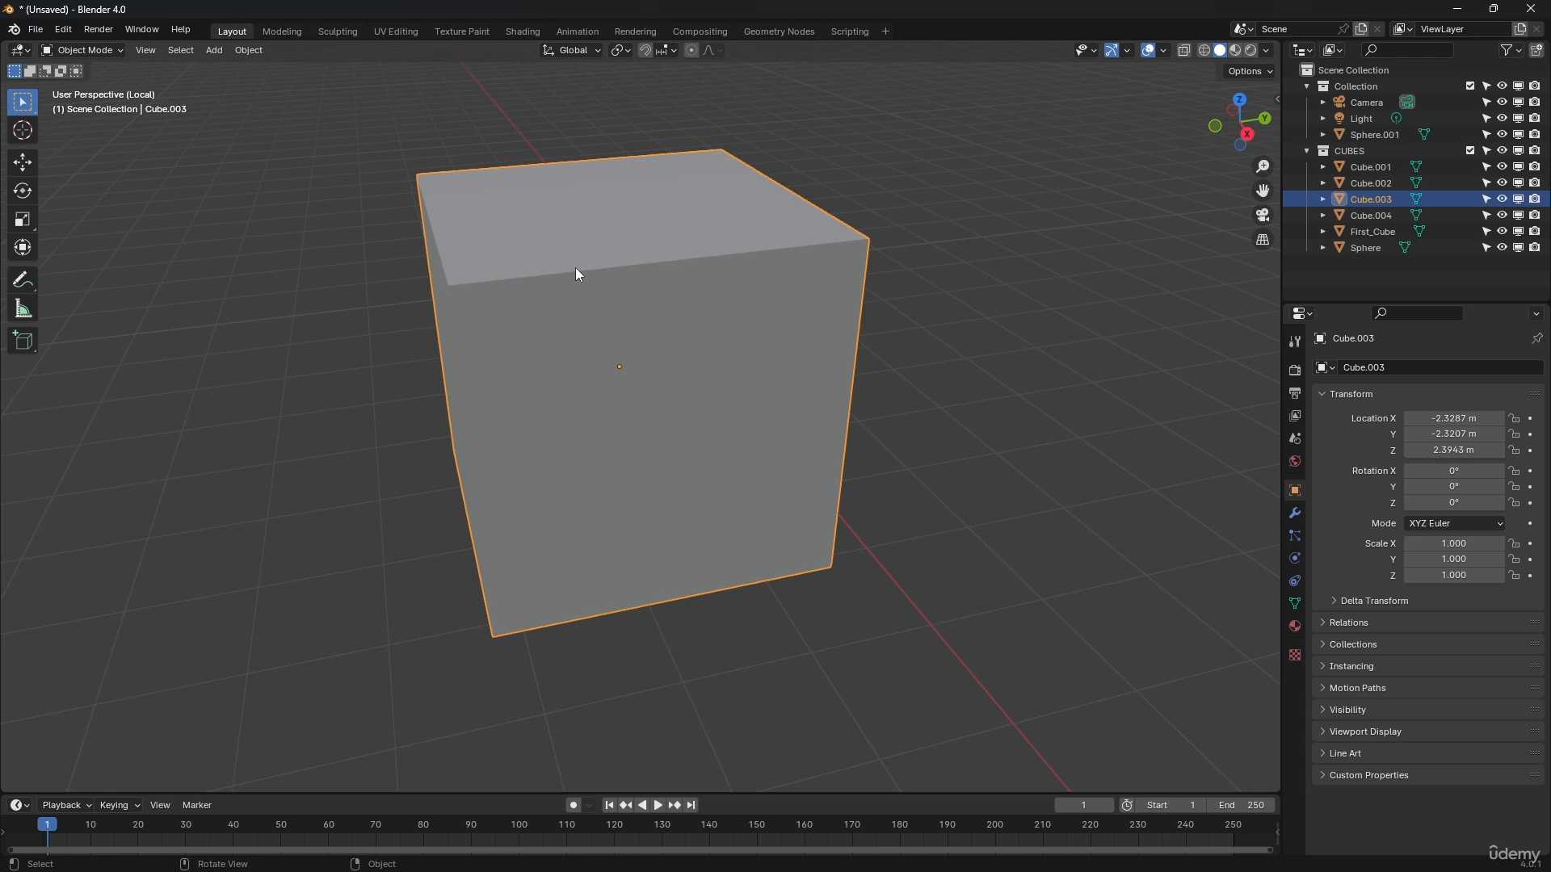
pyautogui.press('KP_Divide')
pyautogui.press('KP_Divide')
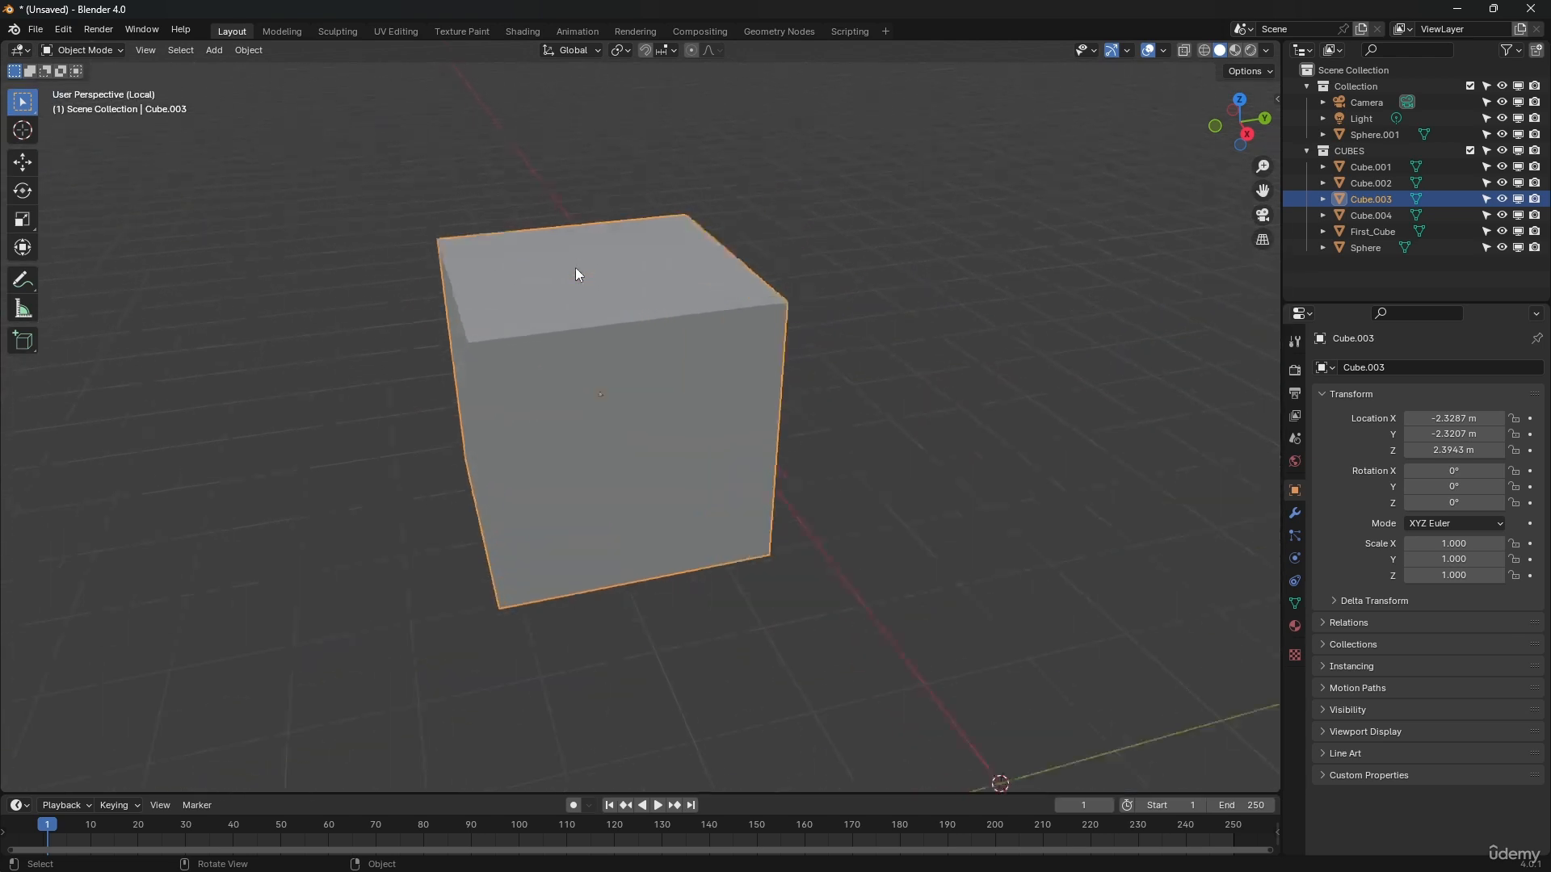
# Step: Examine the isolated Cube.003 from several sides and exit local view
pyautogui.scroll(-4, 533, 337)
pyautogui.moveTo(533, 337); pyautogui.dragTo(588, 361, button='middle')
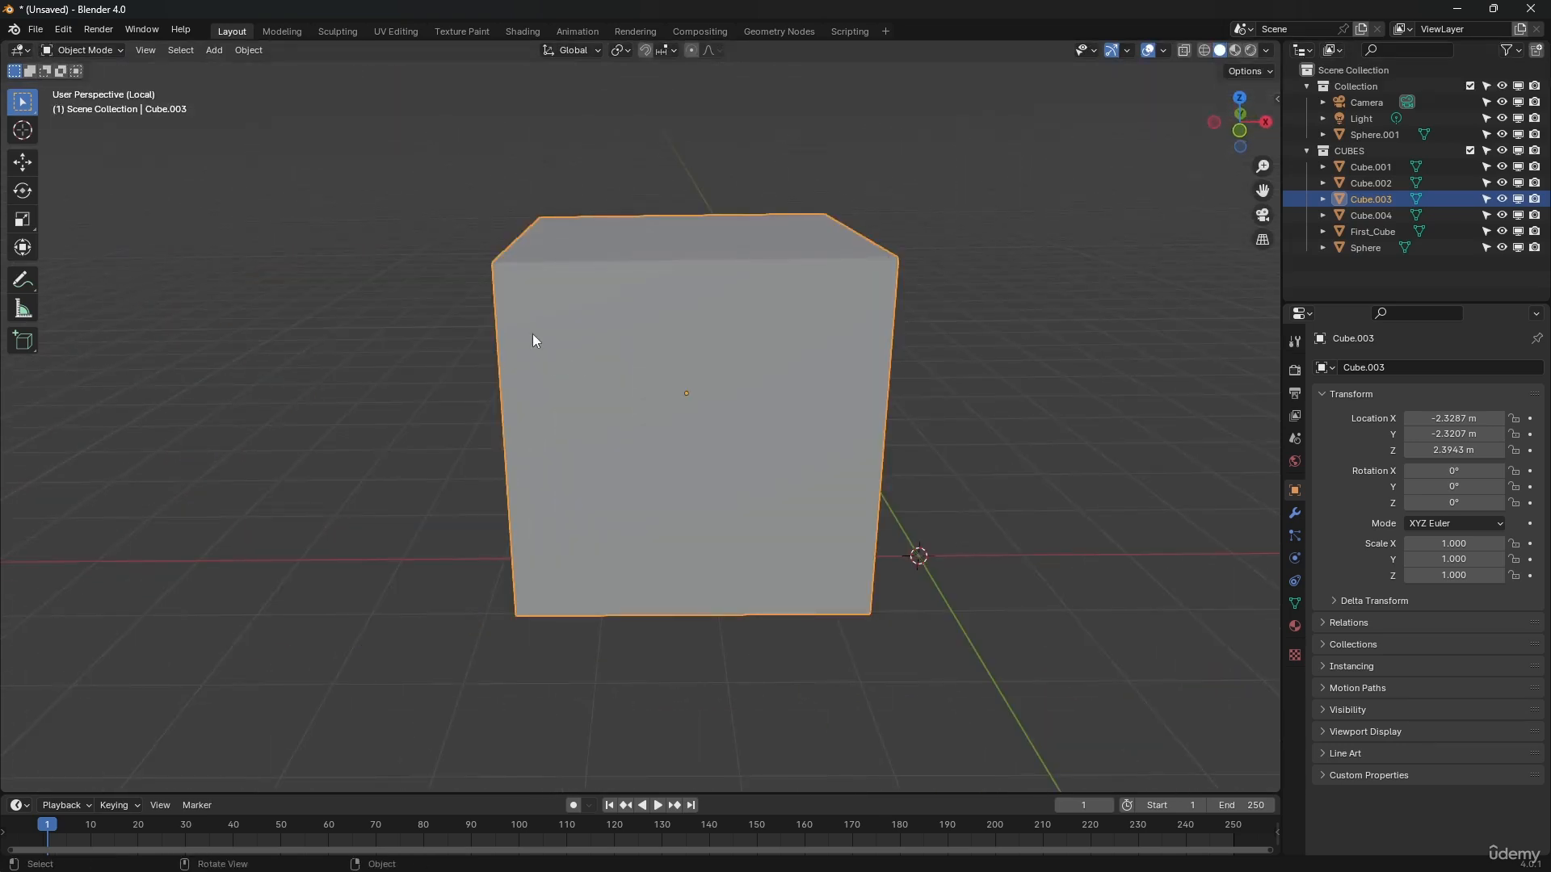
pyautogui.moveTo(660, 256); pyautogui.dragTo(627, 335, button='middle')
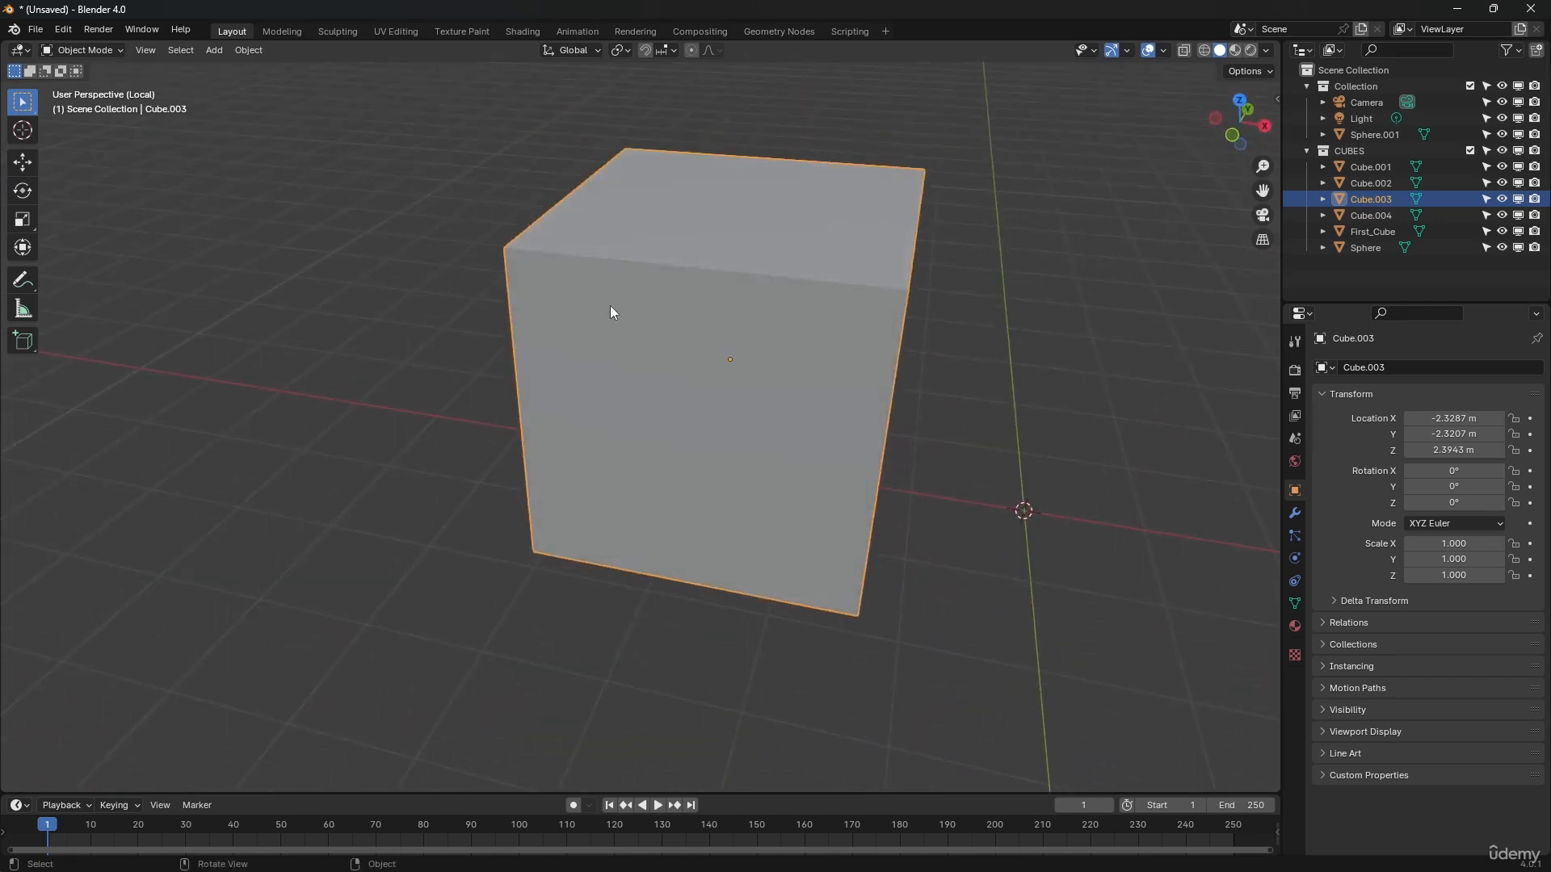
pyautogui.press('KP_Divide')
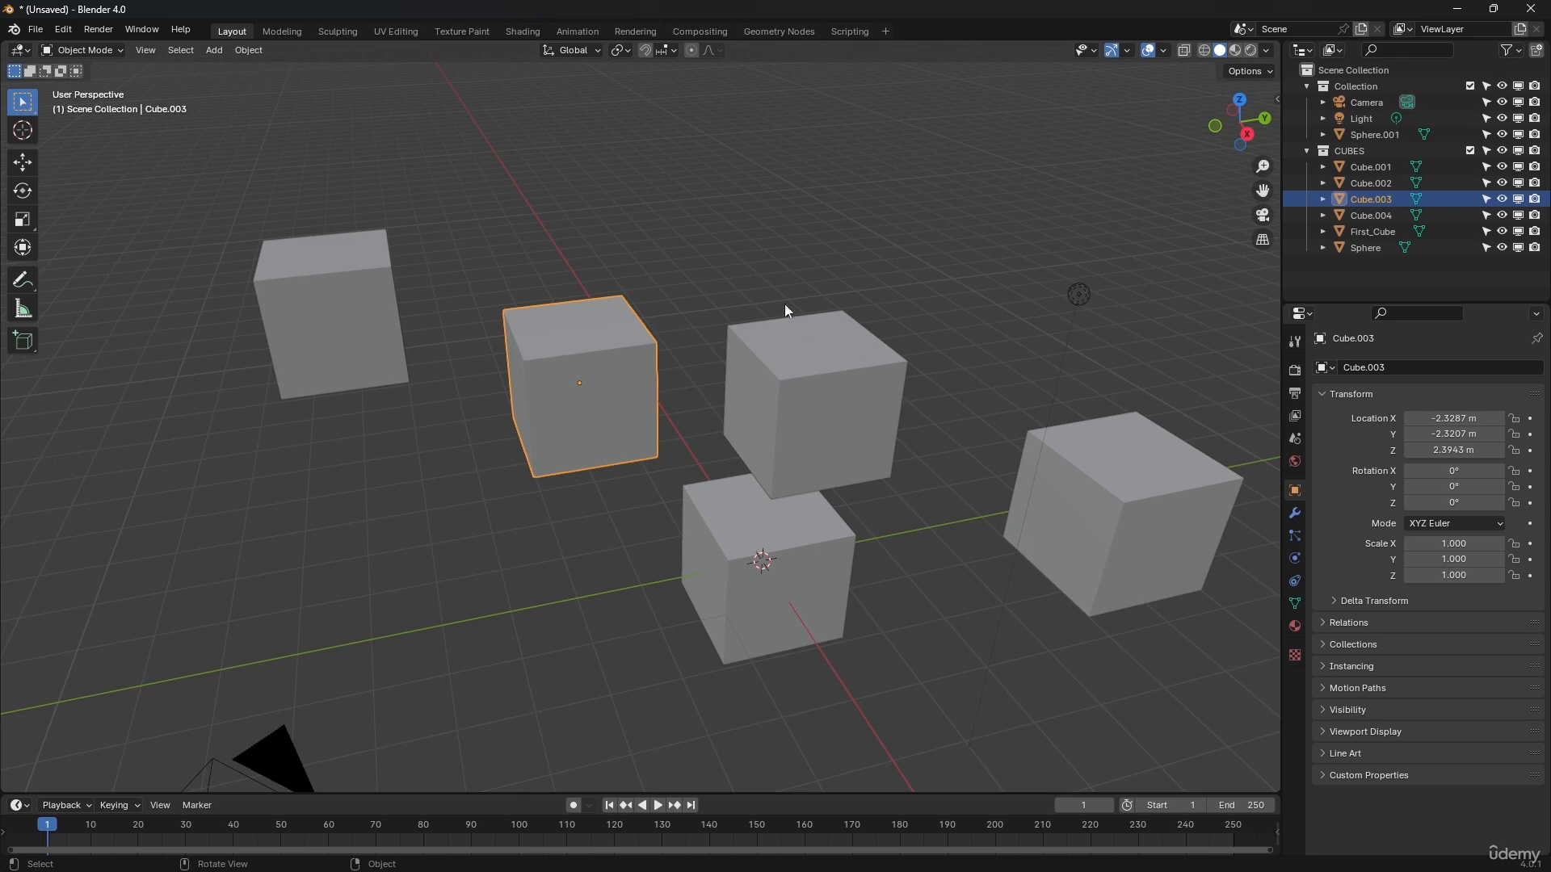
# Step: Disable Cube.003 in viewports and enable it again from the Outliner
pyautogui.click(1517, 202)
pyautogui.click(1518, 202)
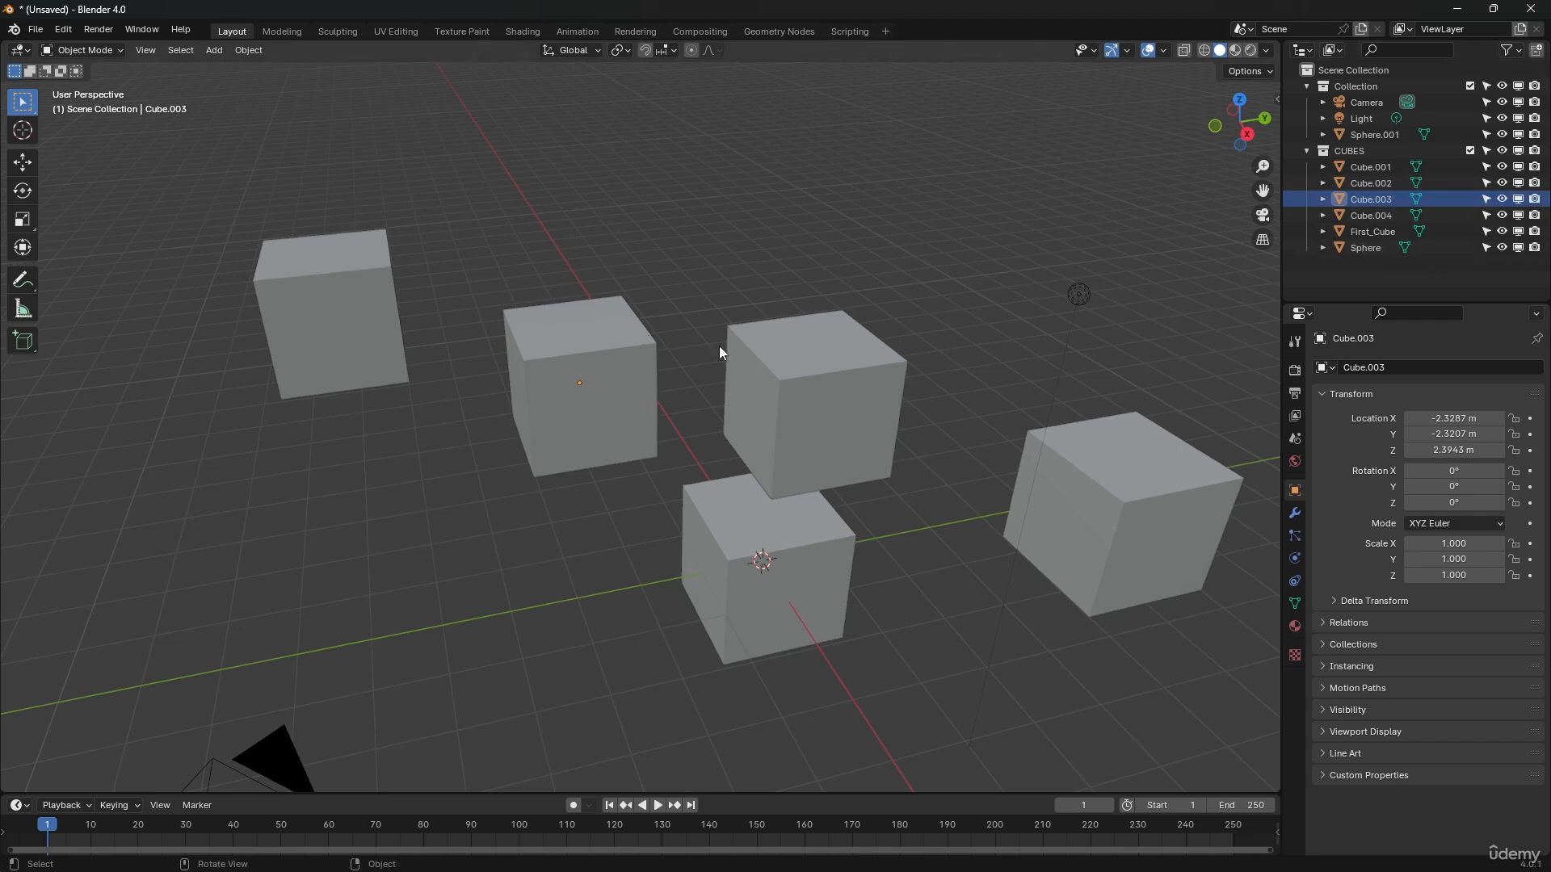
pyautogui.moveTo(719, 306); pyautogui.dragTo(609, 351, button='middle')
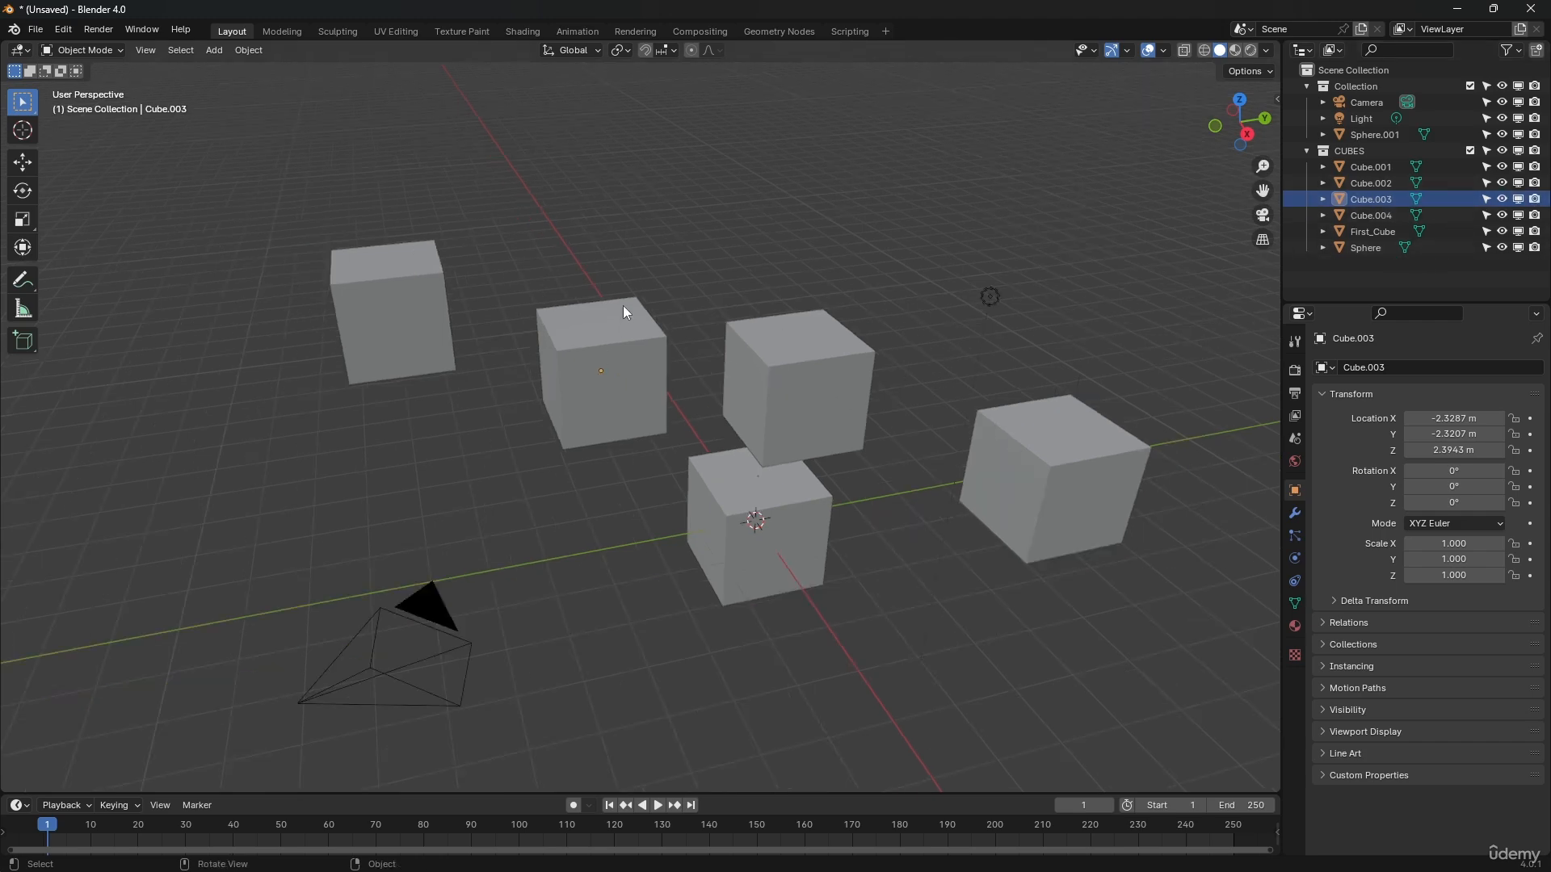
# Step: Render the current frame to check the camera's image and select the Camera in the viewport
pyautogui.click(97, 29)
pyautogui.click(99, 45)
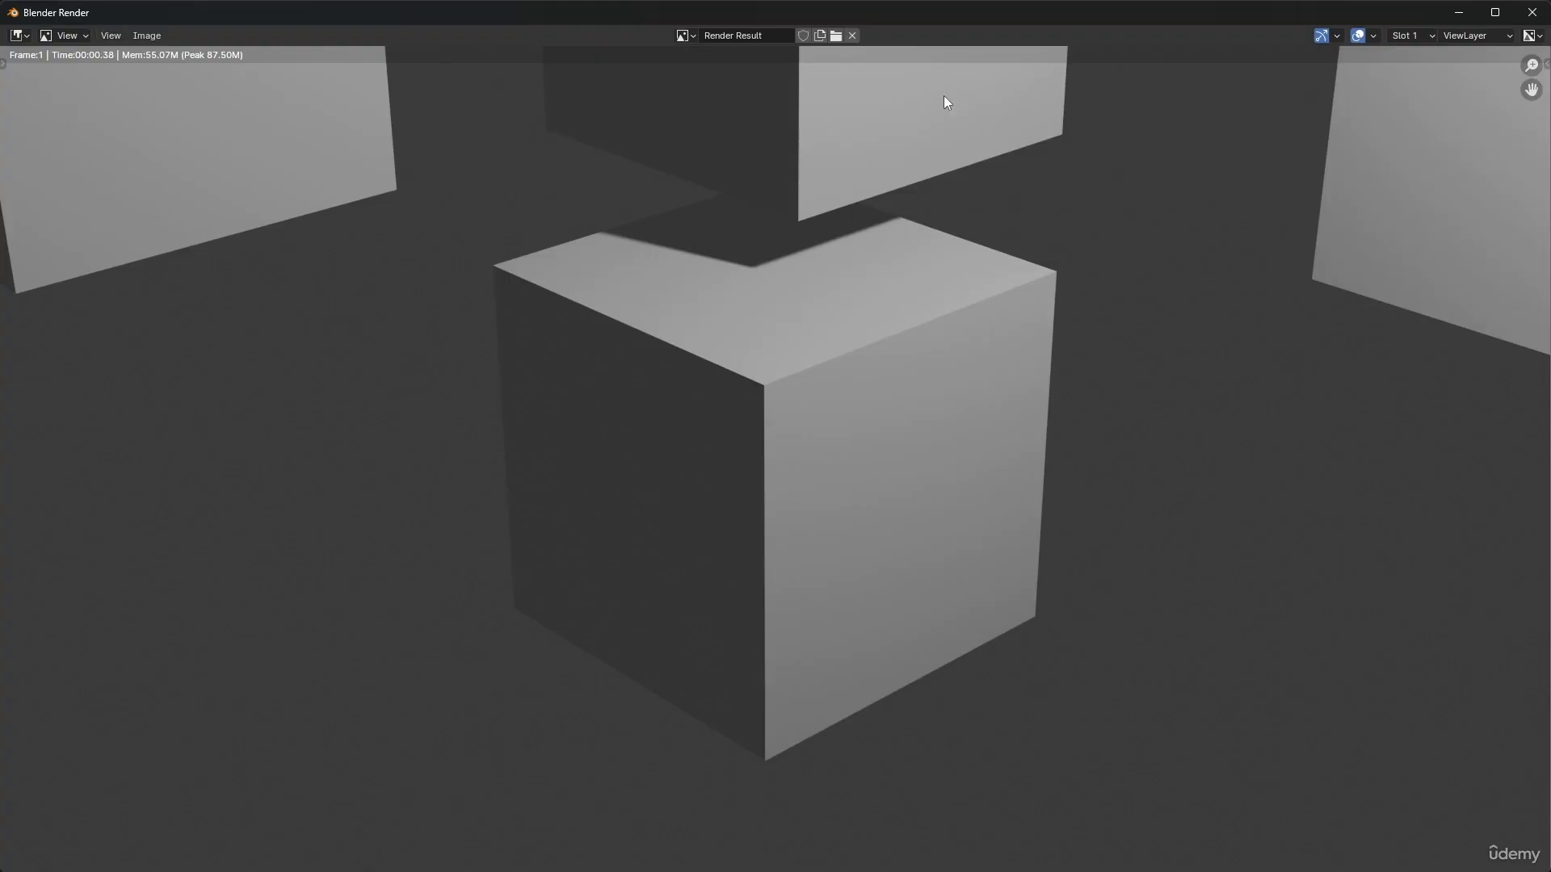
pyautogui.click(1532, 12)
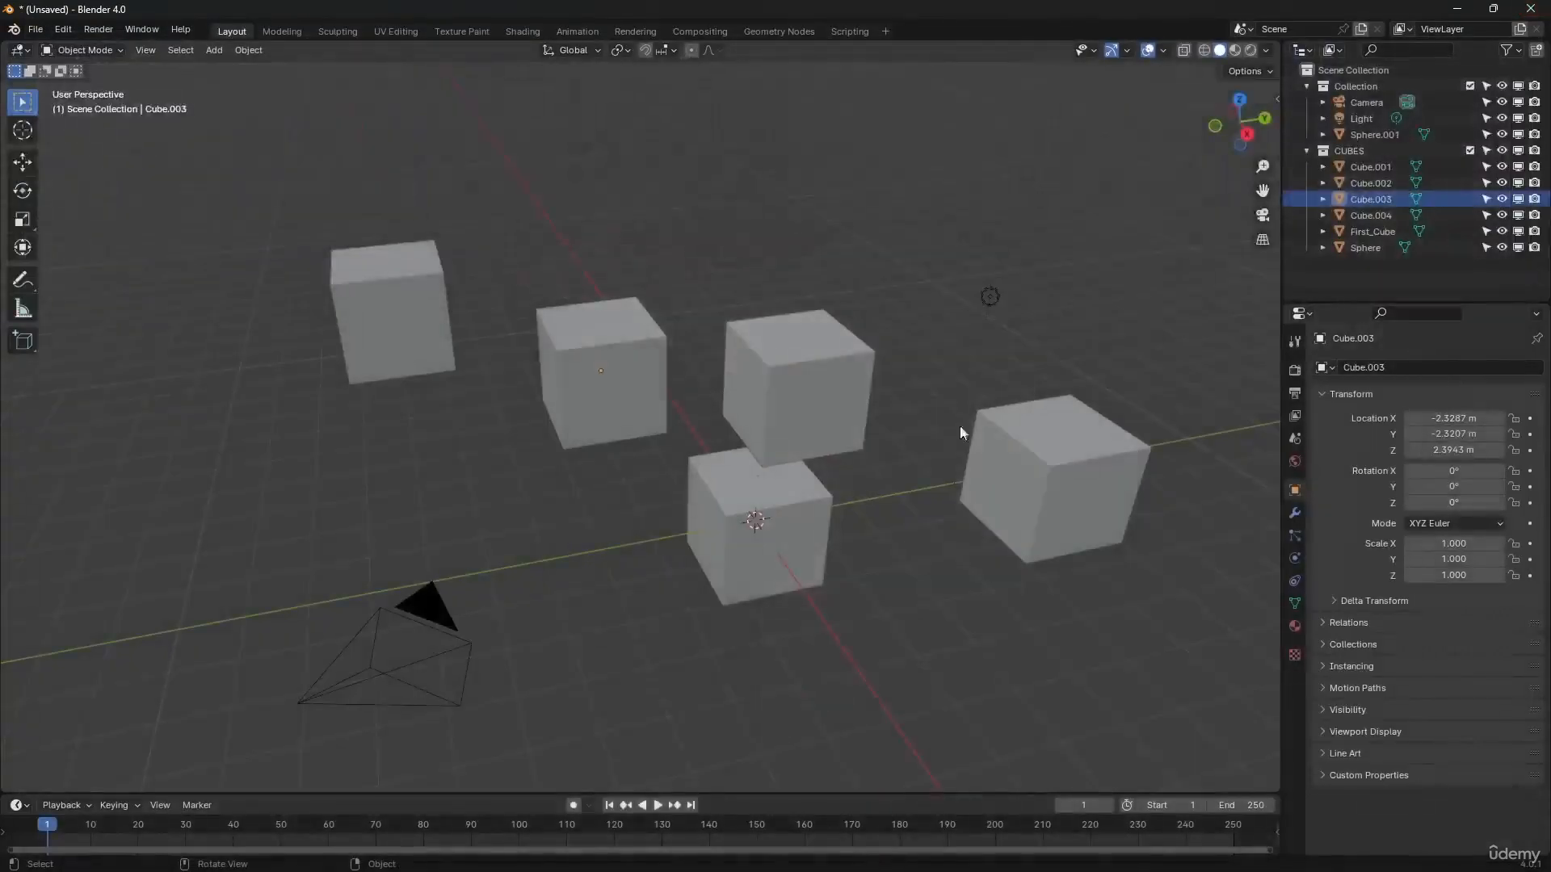
pyautogui.click(797, 498)
pyautogui.click(413, 658)
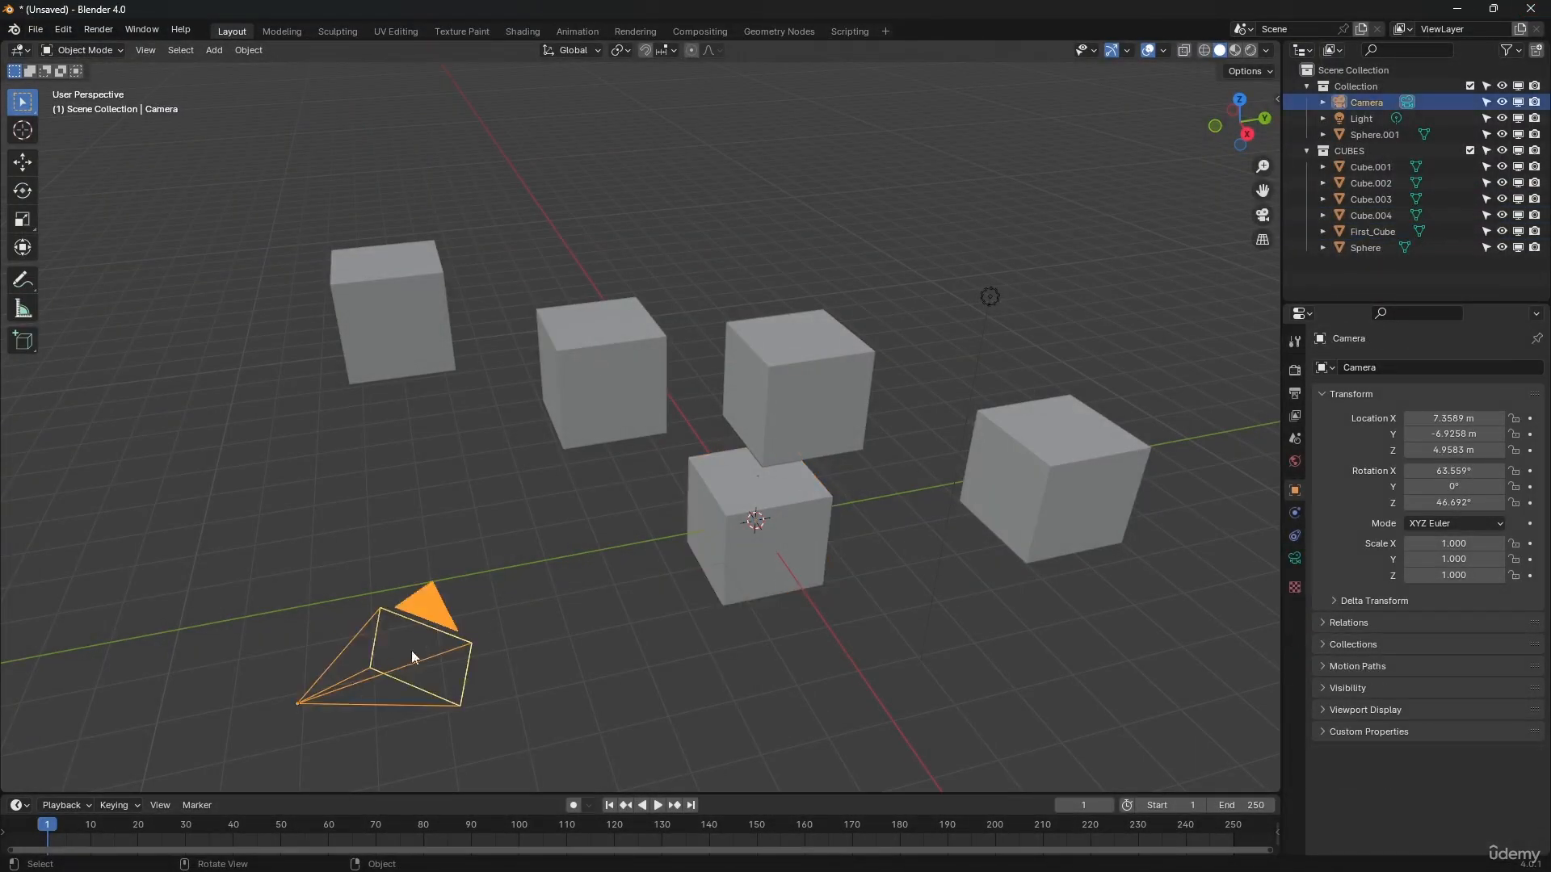
# Step: Disable First_Cube in renders from the Outliner and render the current frame to check the result
pyautogui.click(753, 521)
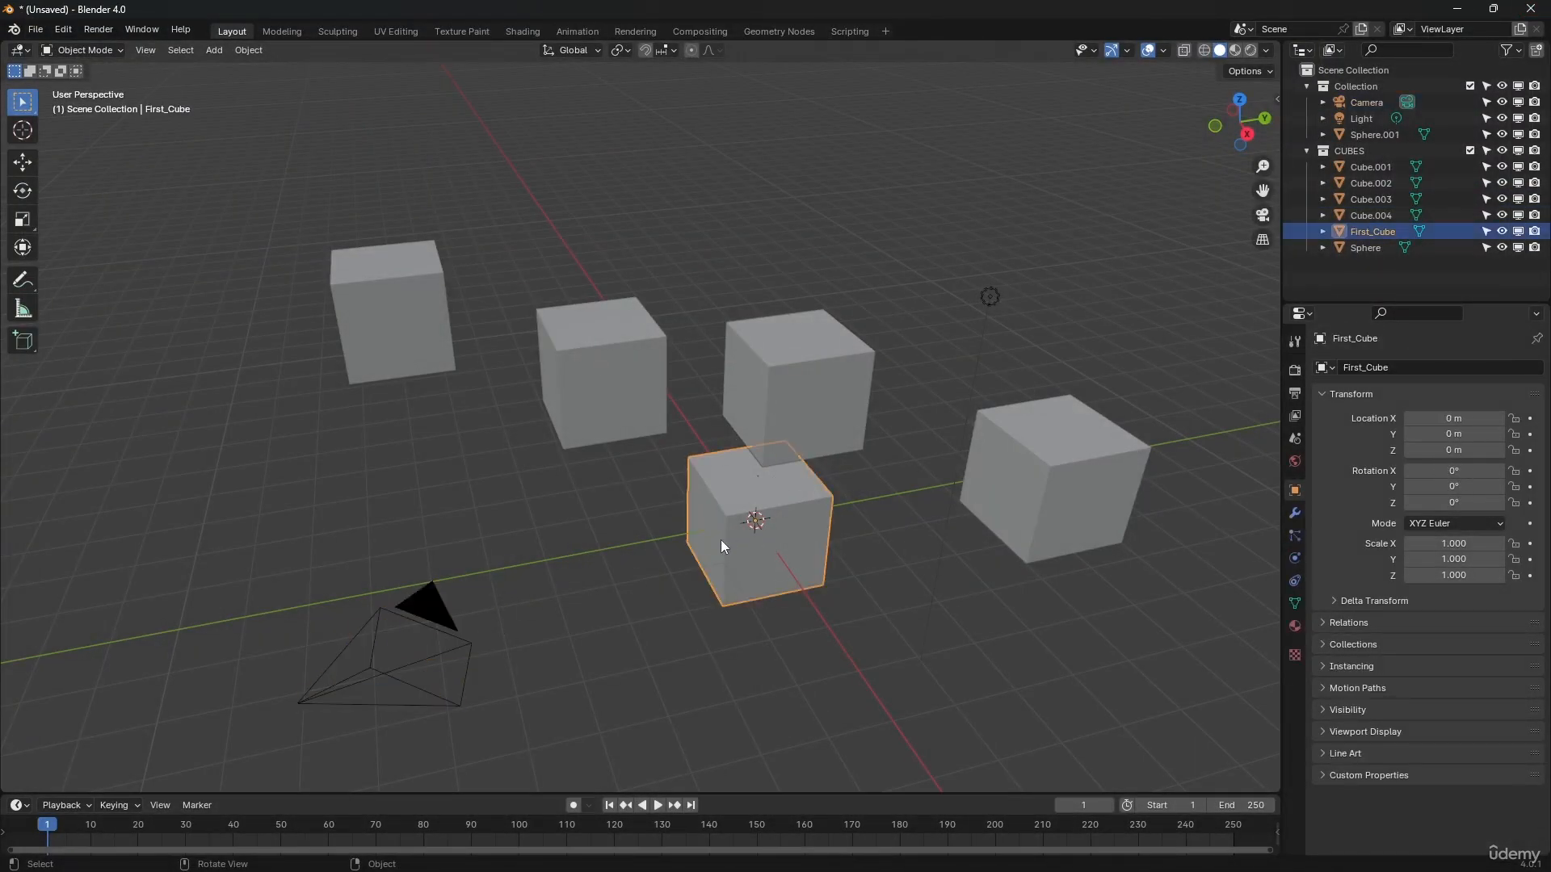
pyautogui.click(1535, 231)
pyautogui.click(99, 29)
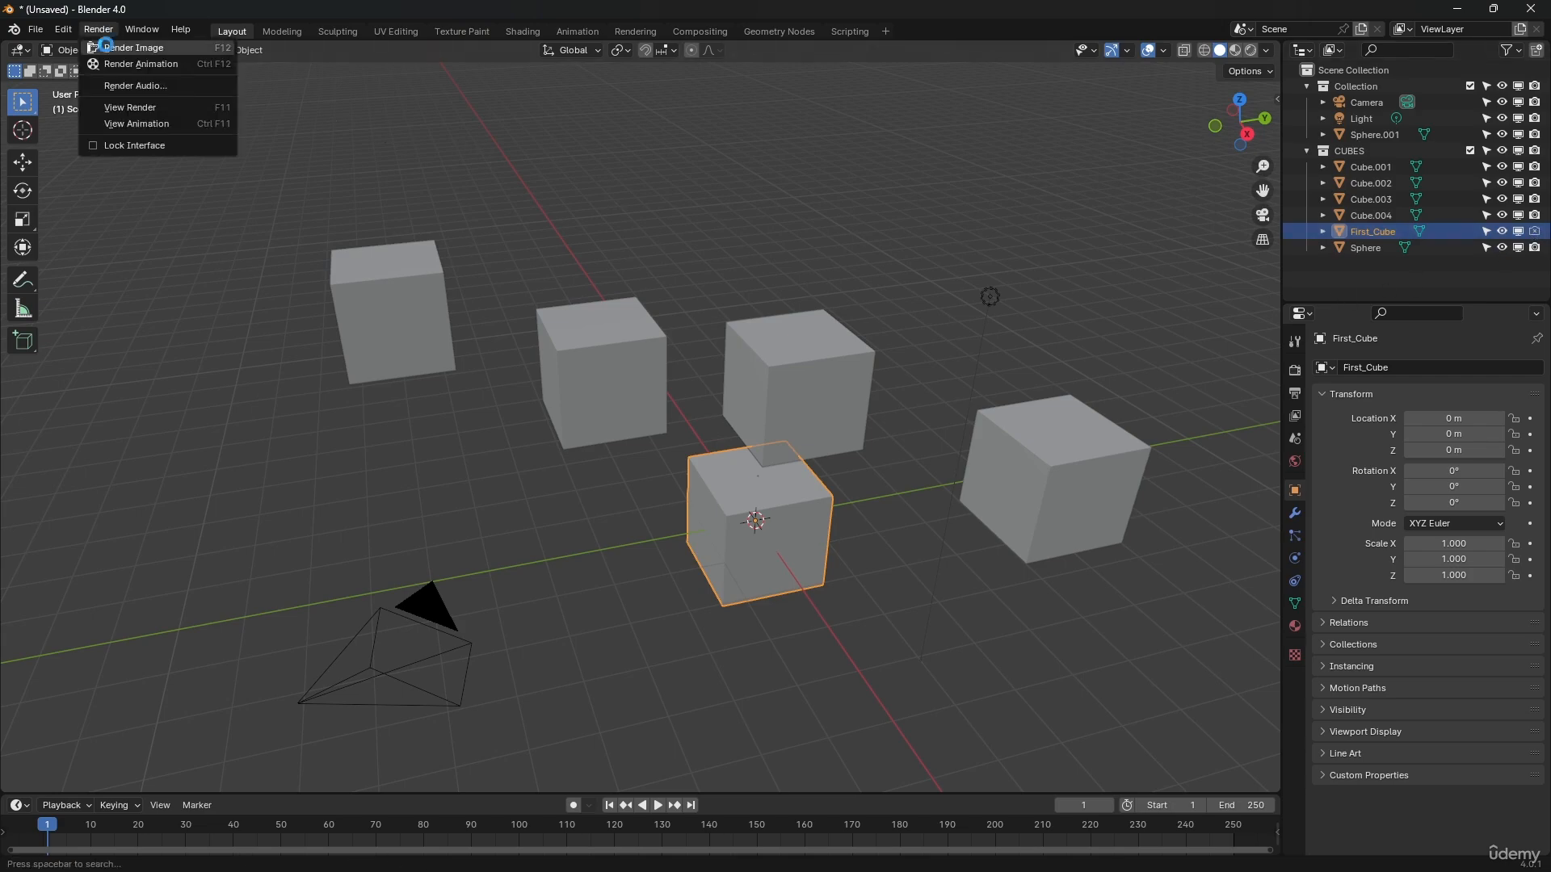
pyautogui.click(121, 47)
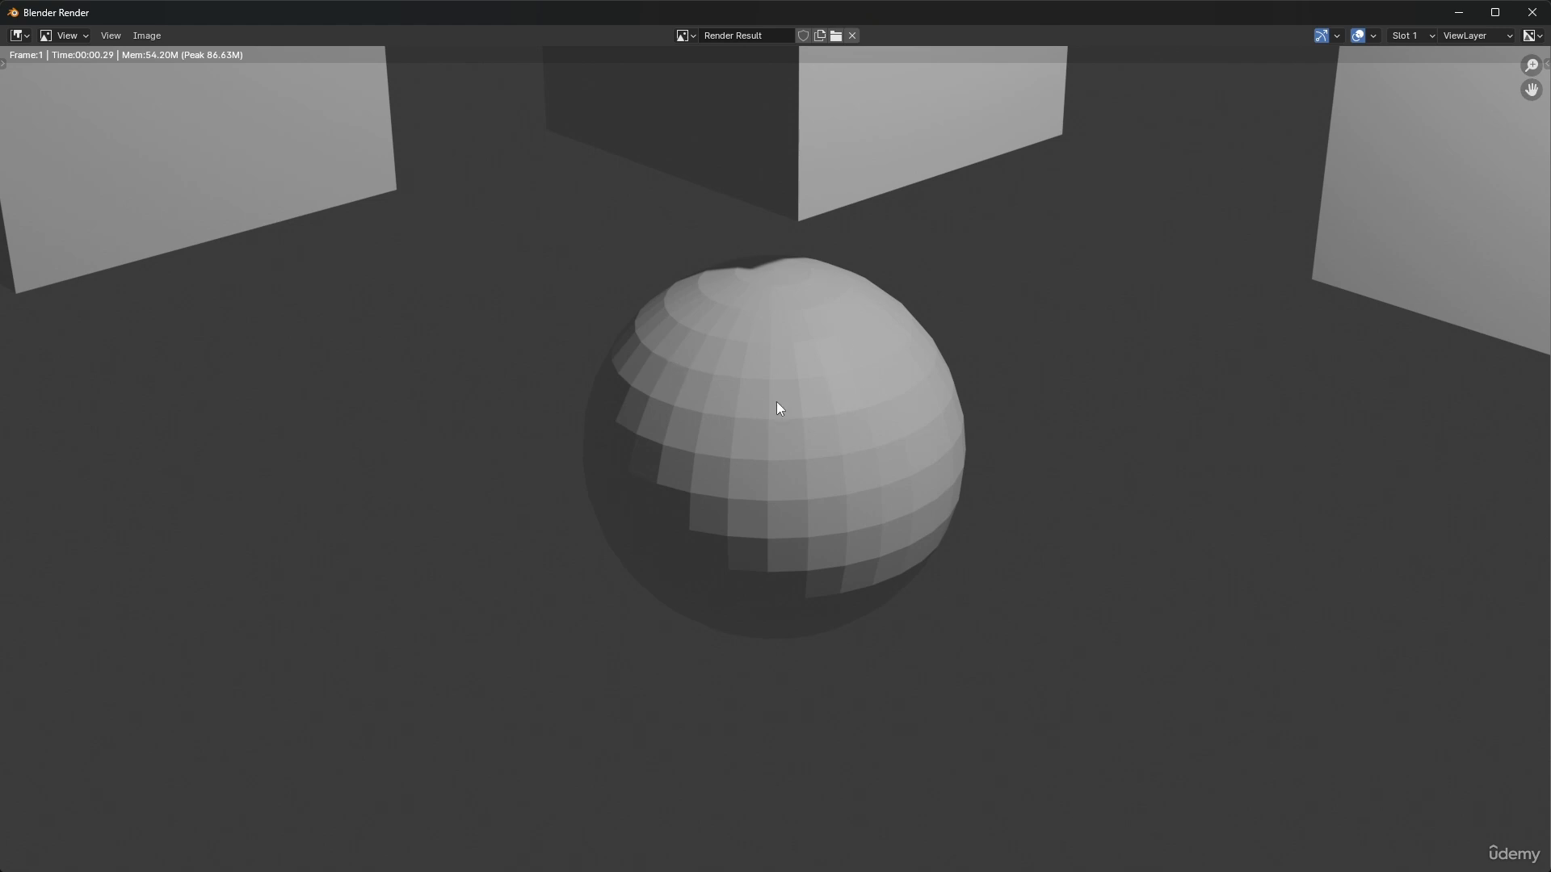
pyautogui.click(1532, 12)
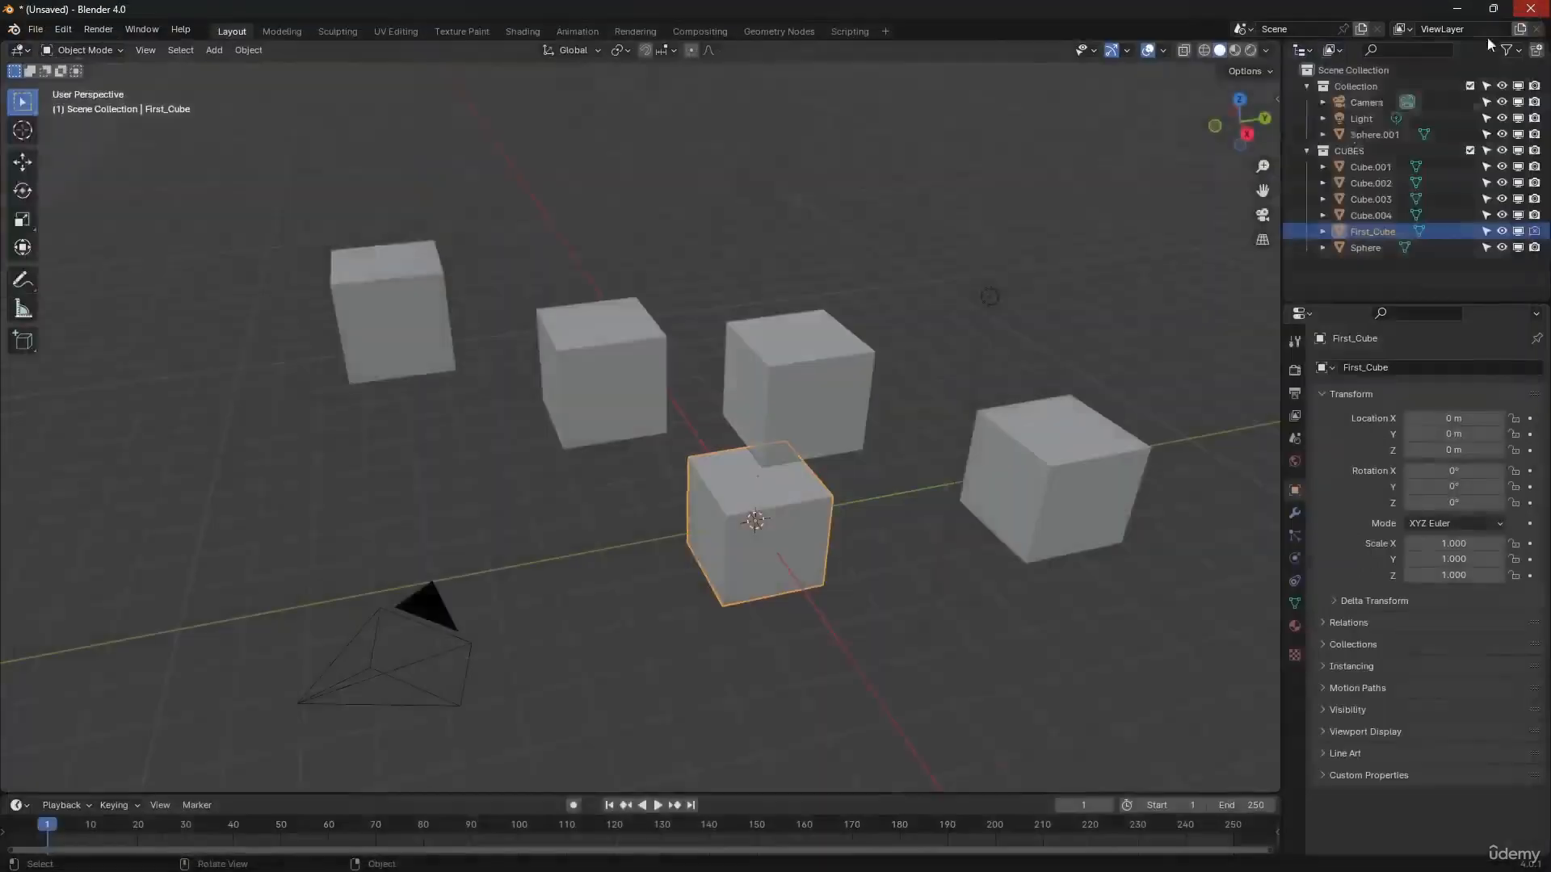
# Step: Disable First_Cube in viewports, select the Sphere at the origin to inspect it, and clear the selection
pyautogui.click(1519, 232)
pyautogui.click(764, 526)
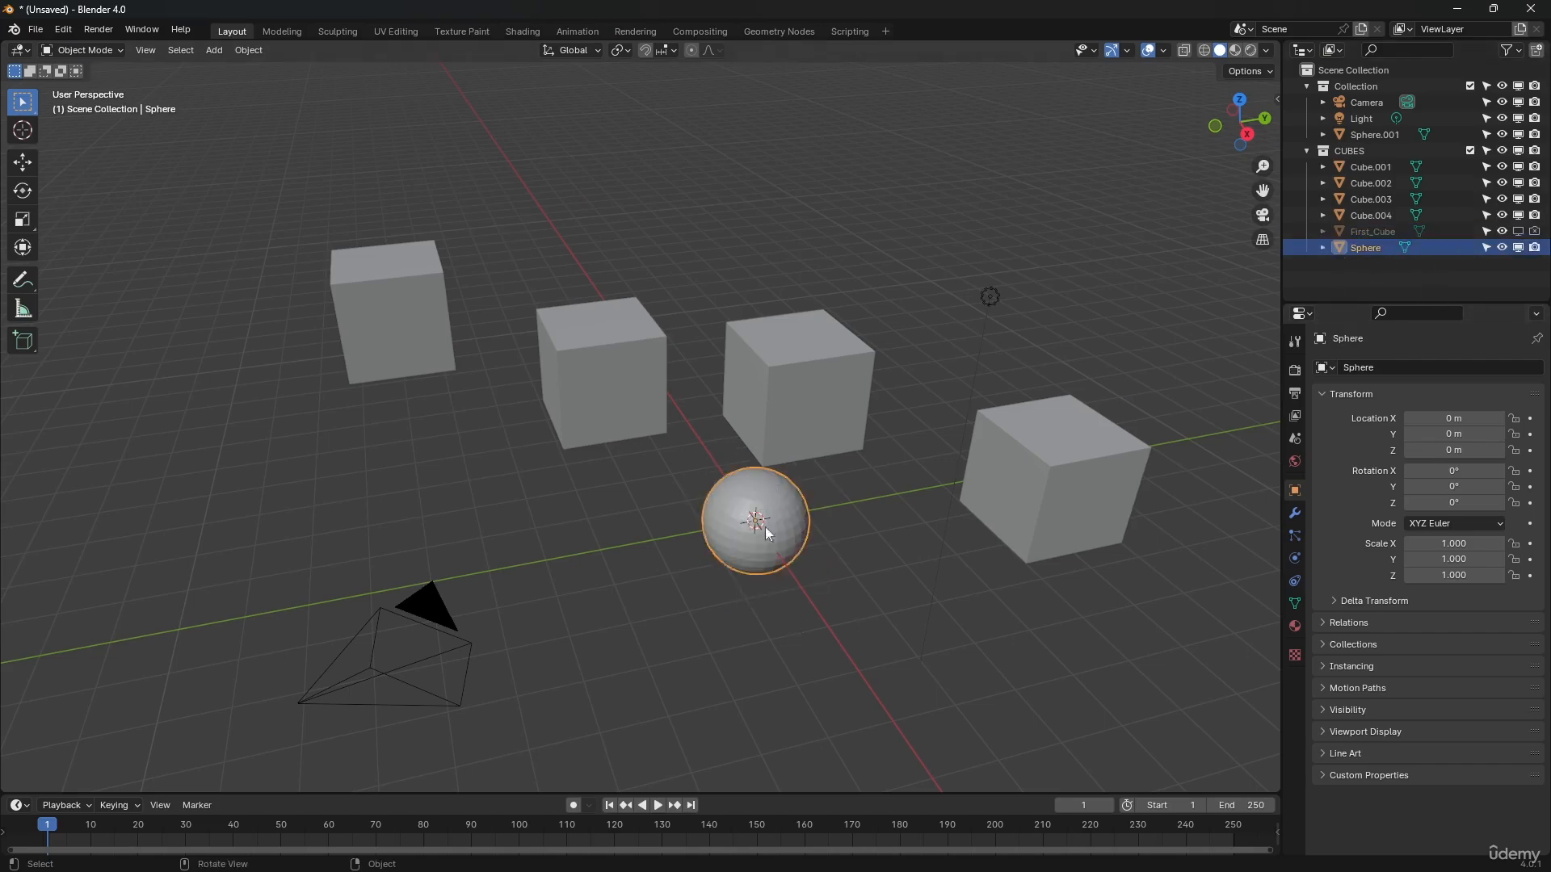
pyautogui.moveTo(826, 557); pyautogui.dragTo(635, 487, button='middle')
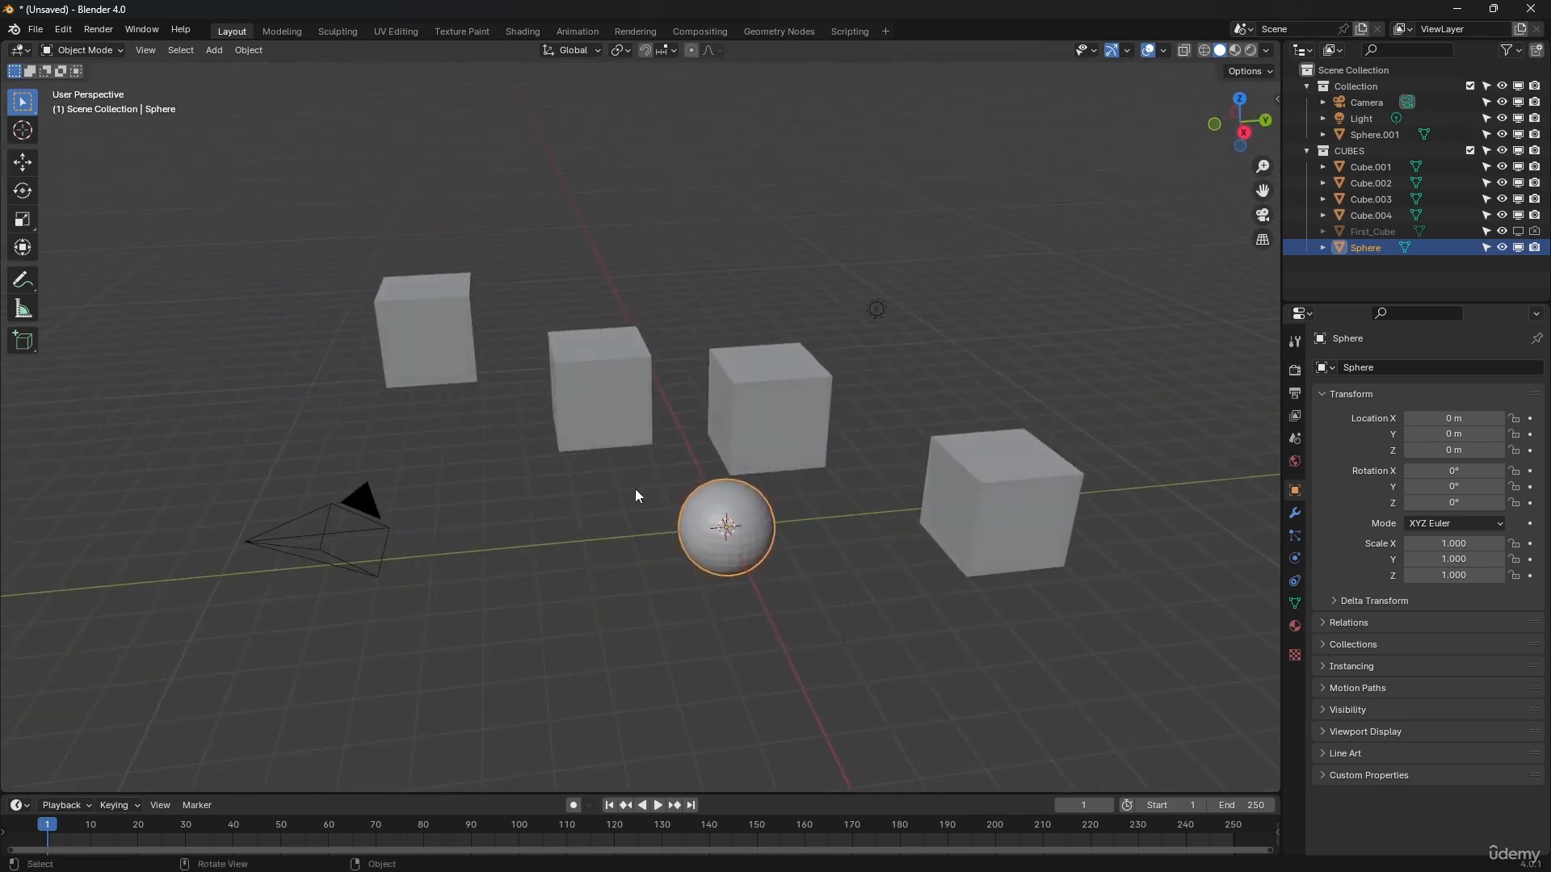
pyautogui.click(617, 569)
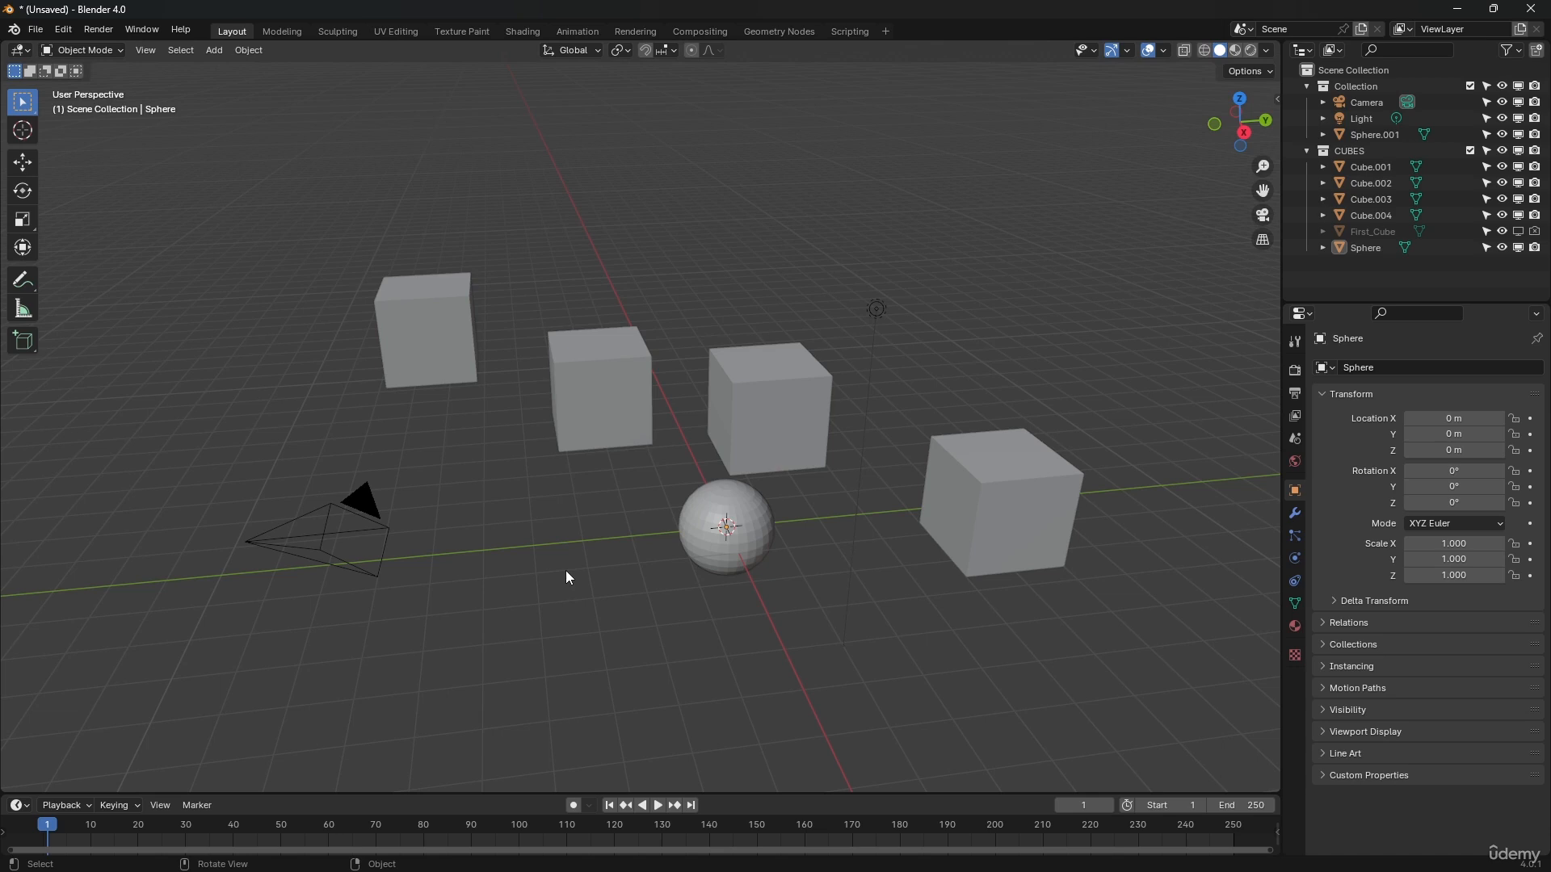